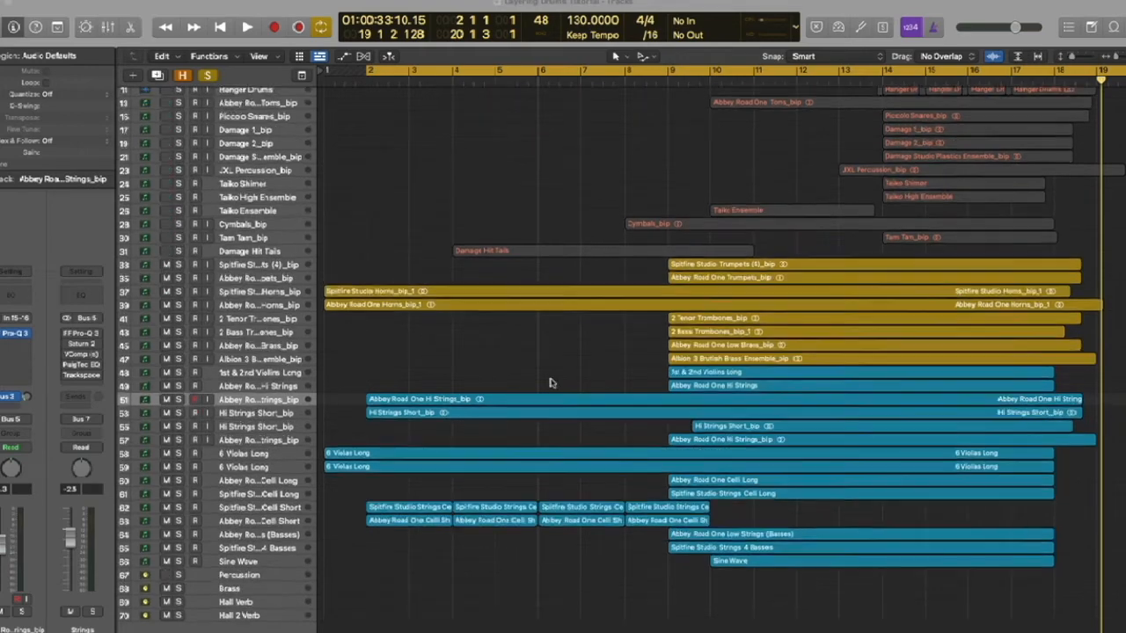
Step: Review the track layout and play the arrangement through with the soloed brass and strings, leaving the percussion silent
scroll(550, 382, down, 3)
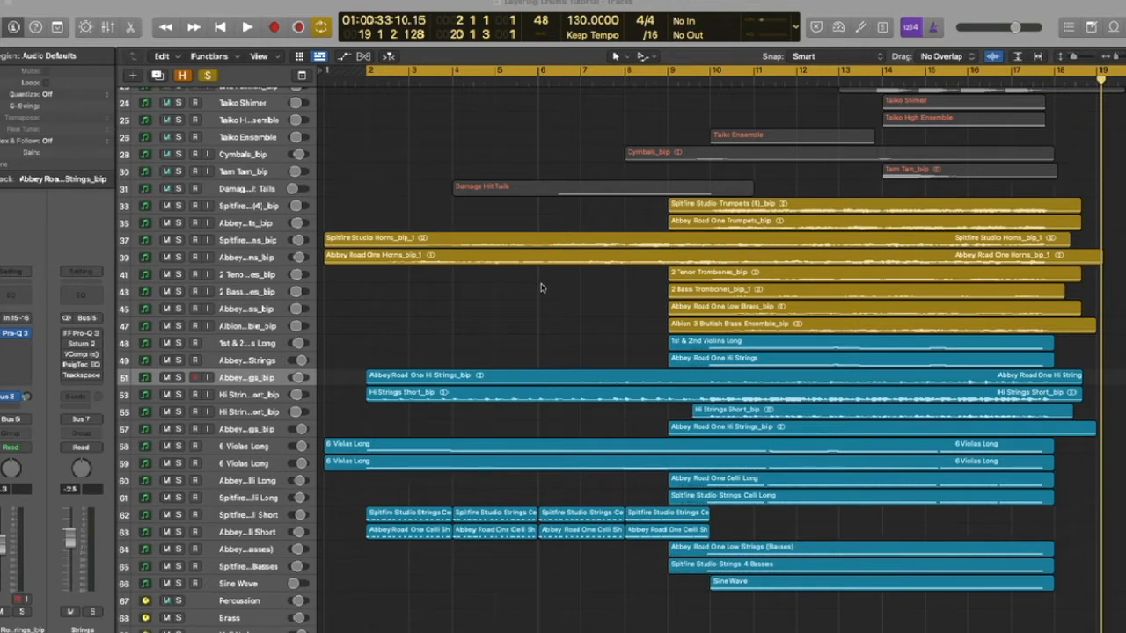
scroll(541, 288, up, 10)
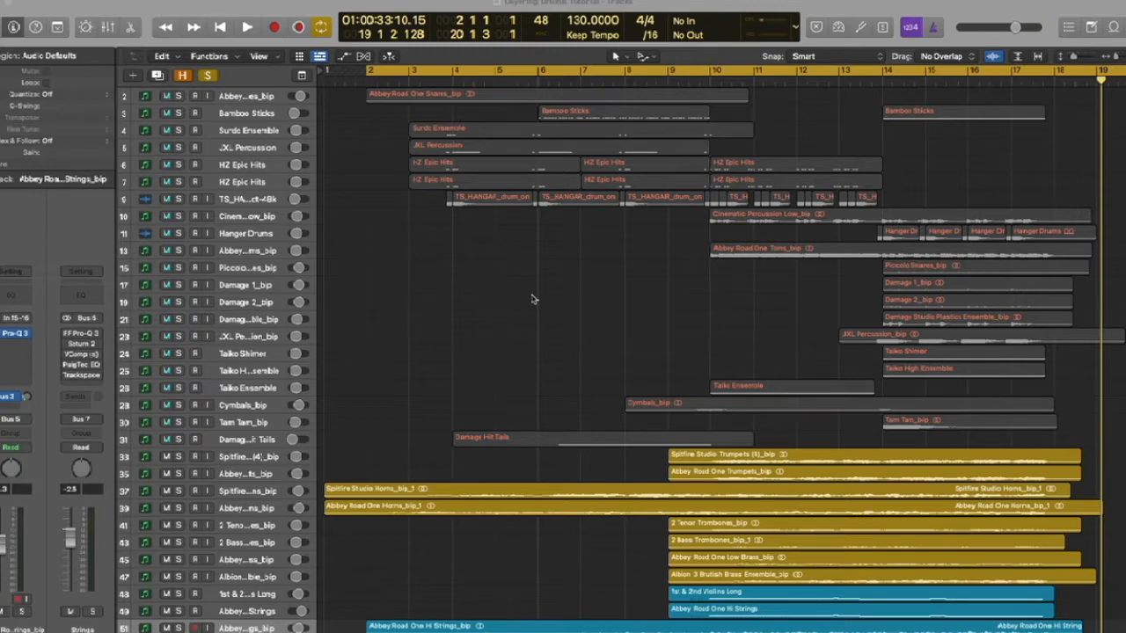
scroll(613, 392, down, 10)
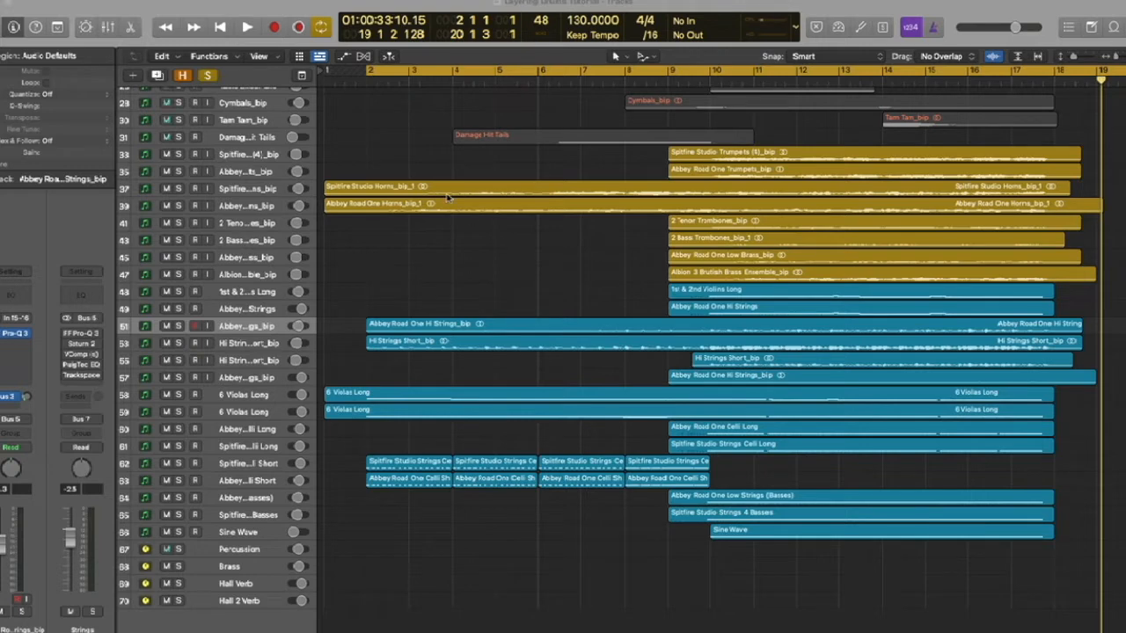
scroll(451, 466, up, 8)
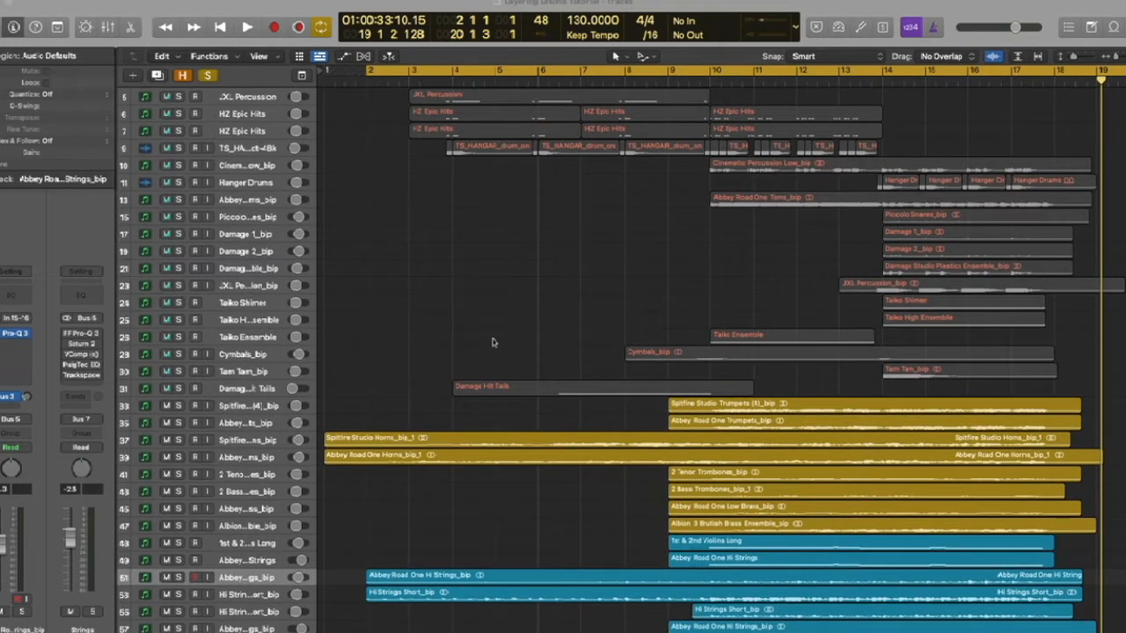
scroll(490, 341, down, 9)
scroll(493, 342, up, 2)
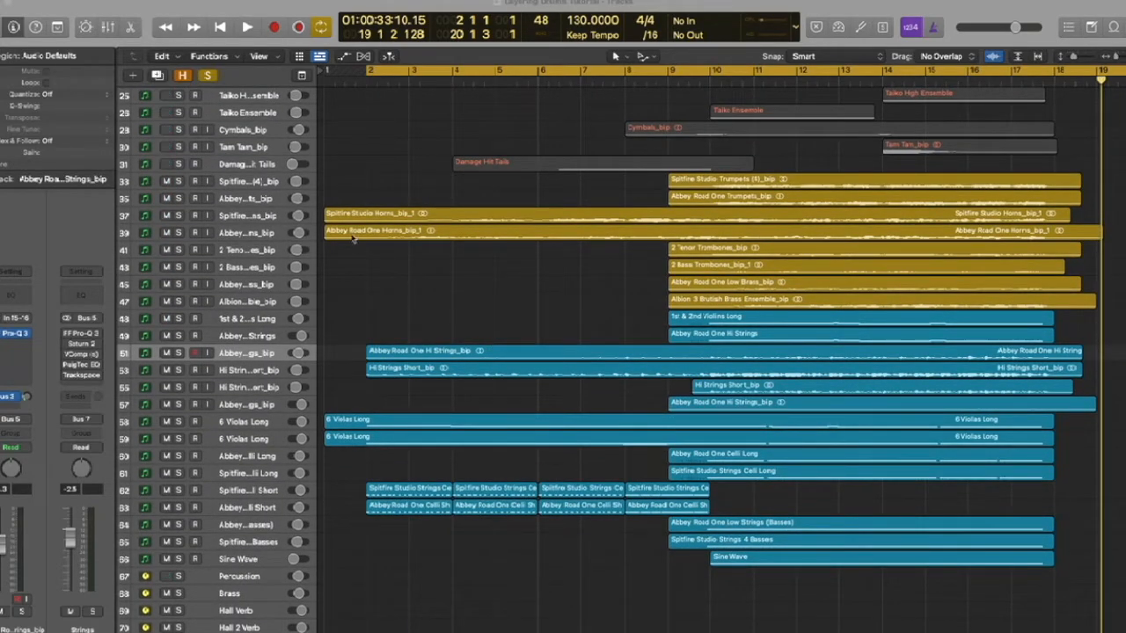
key(space)
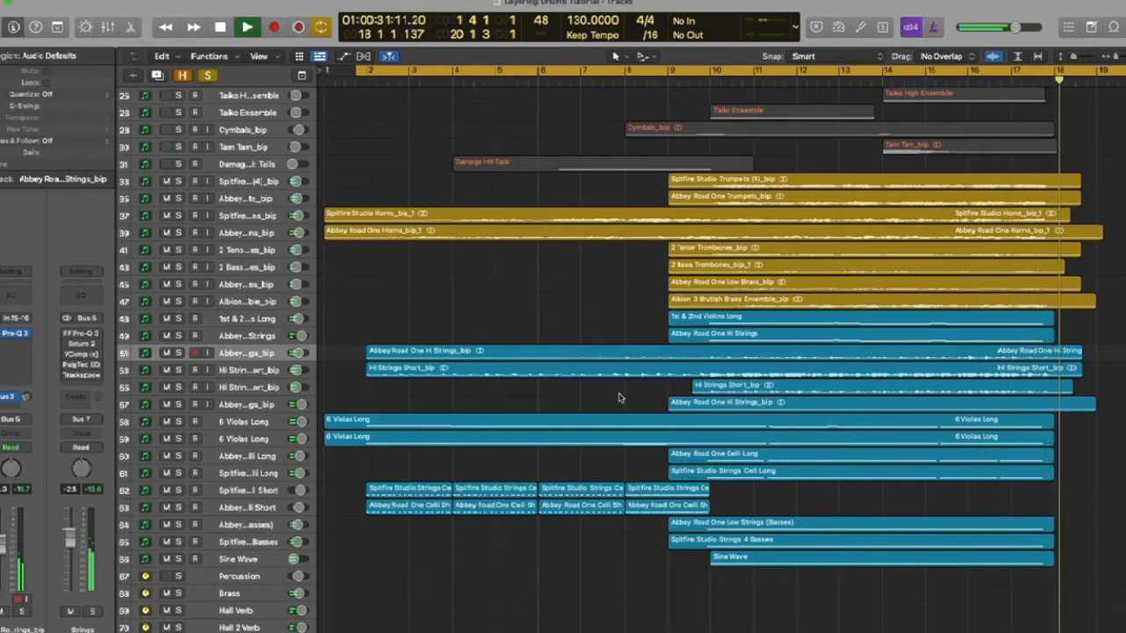
key(space)
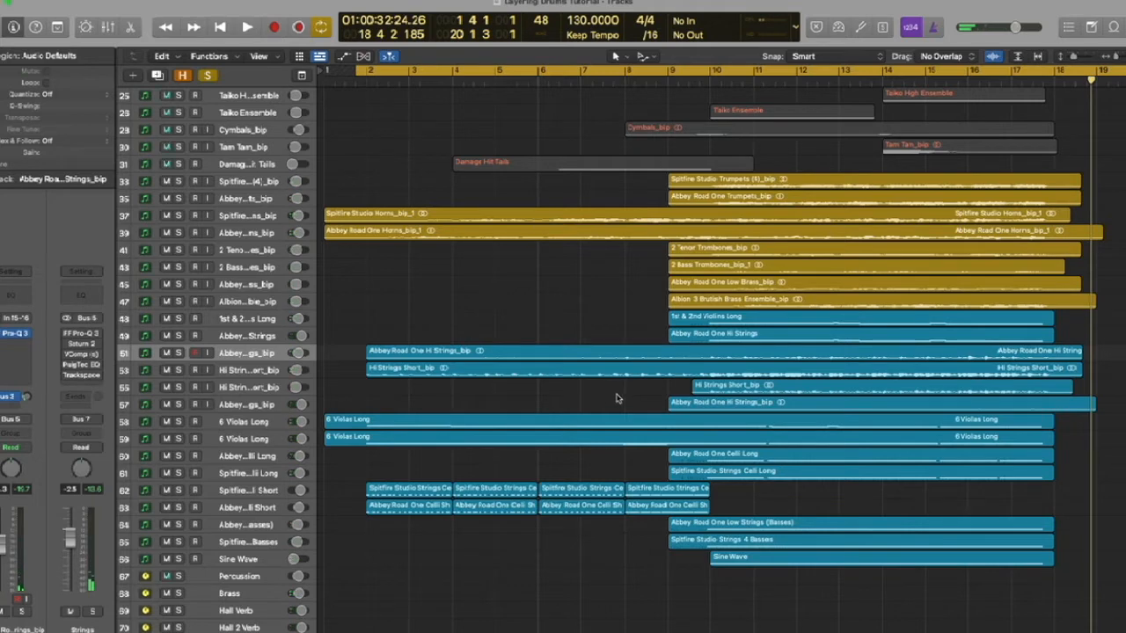
scroll(599, 406, up, 2)
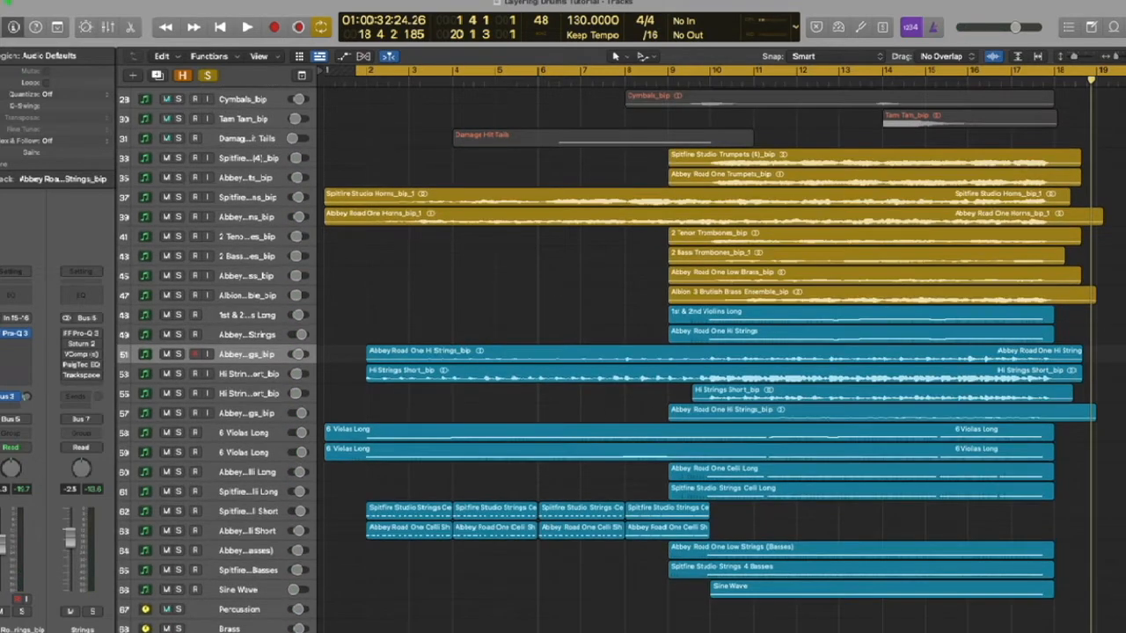
Step: Clear all solos, select the first Hi Strings Short_bip track, and play the full arrangement from the start
key(s)
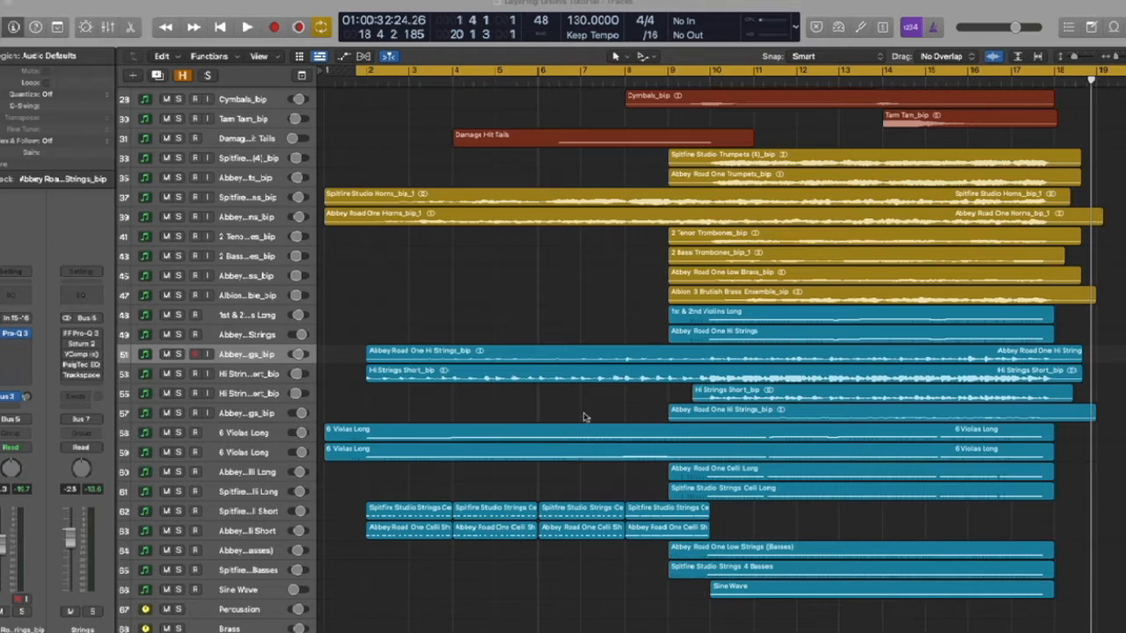
click(255, 376)
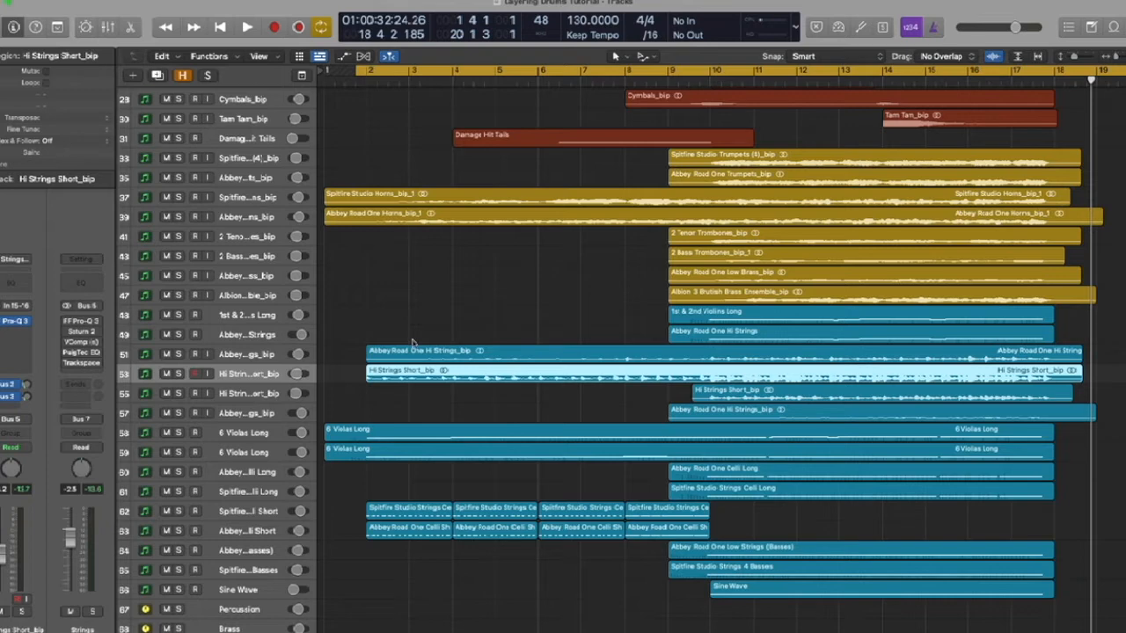
scroll(411, 343, up, 2)
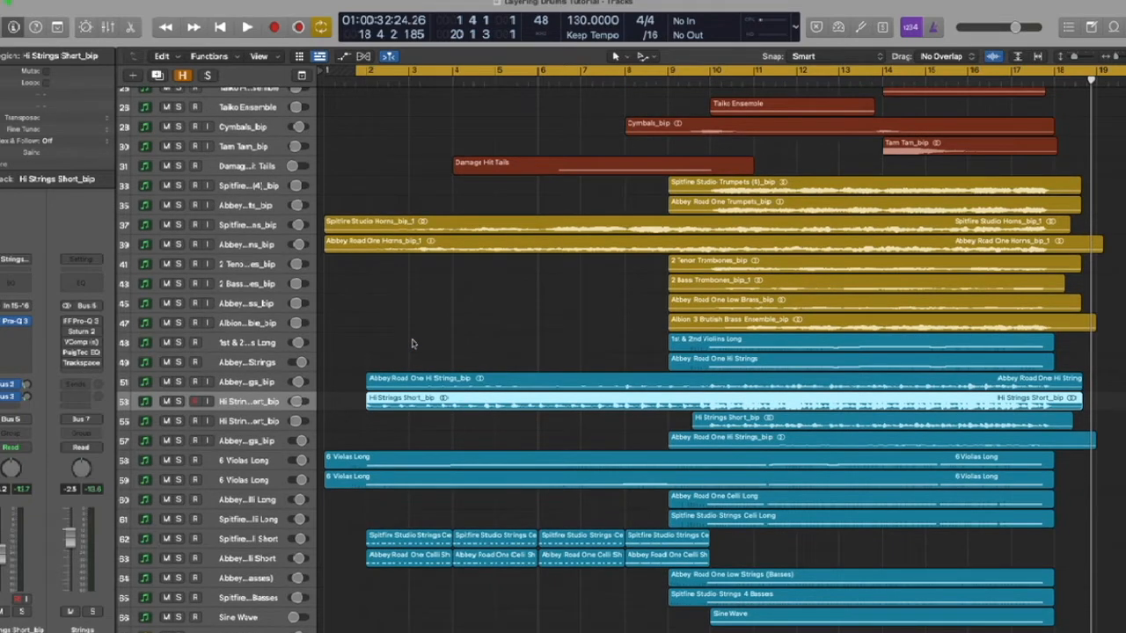
scroll(411, 343, down, 2)
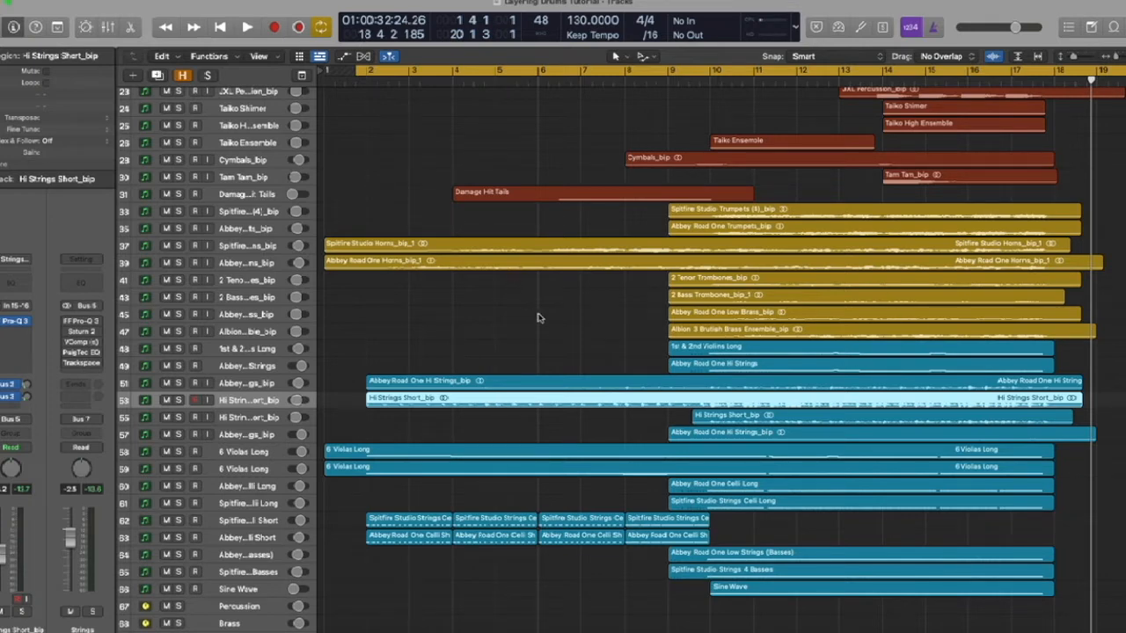
key(Return)
key(space)
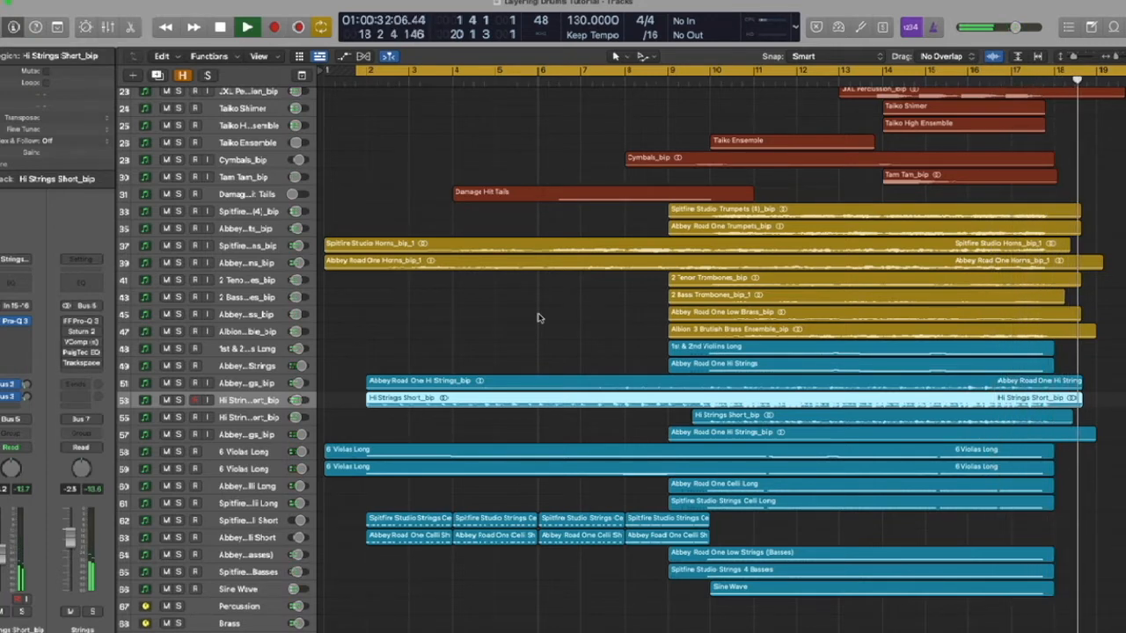
key(space)
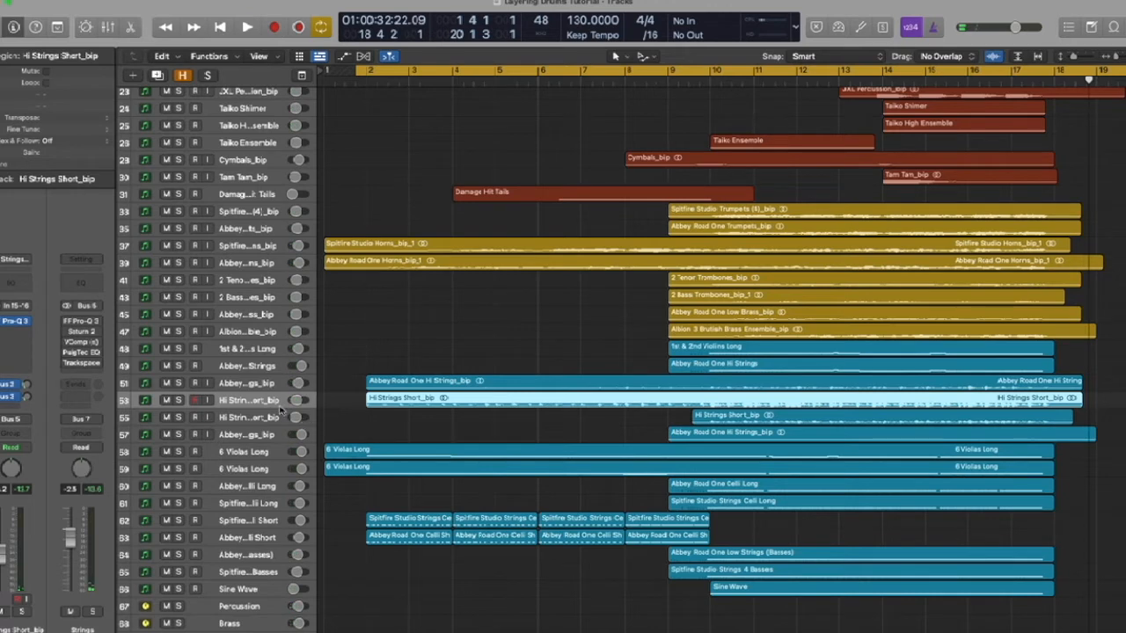
Step: Solo the Strings bus and open its FF Pro-Q 3 equalizer
click(93, 610)
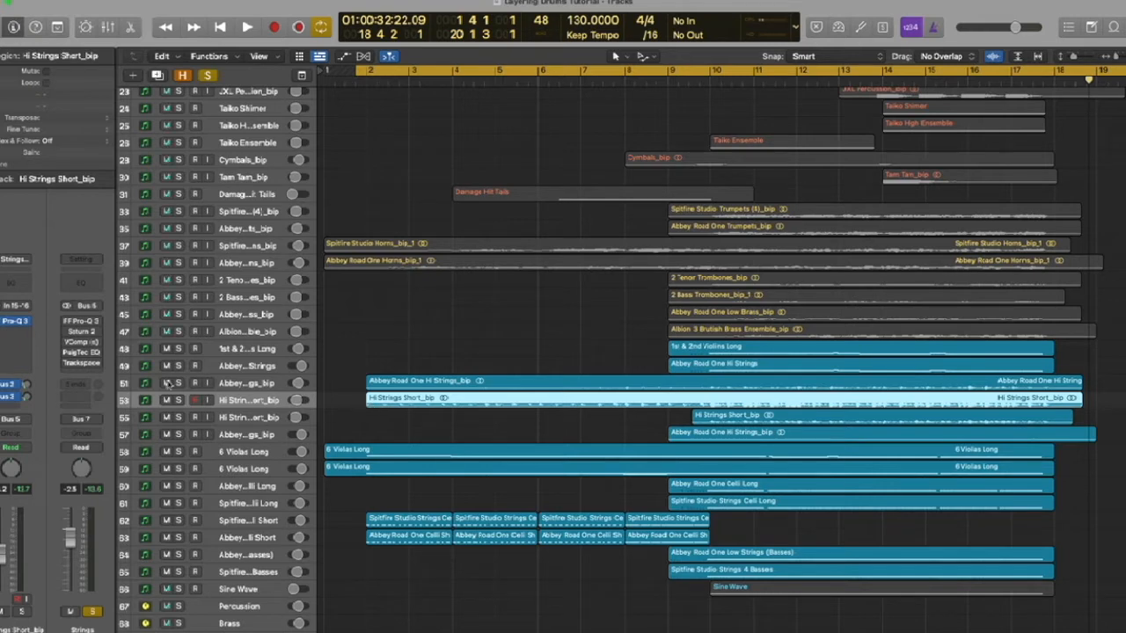
key(super+Down)
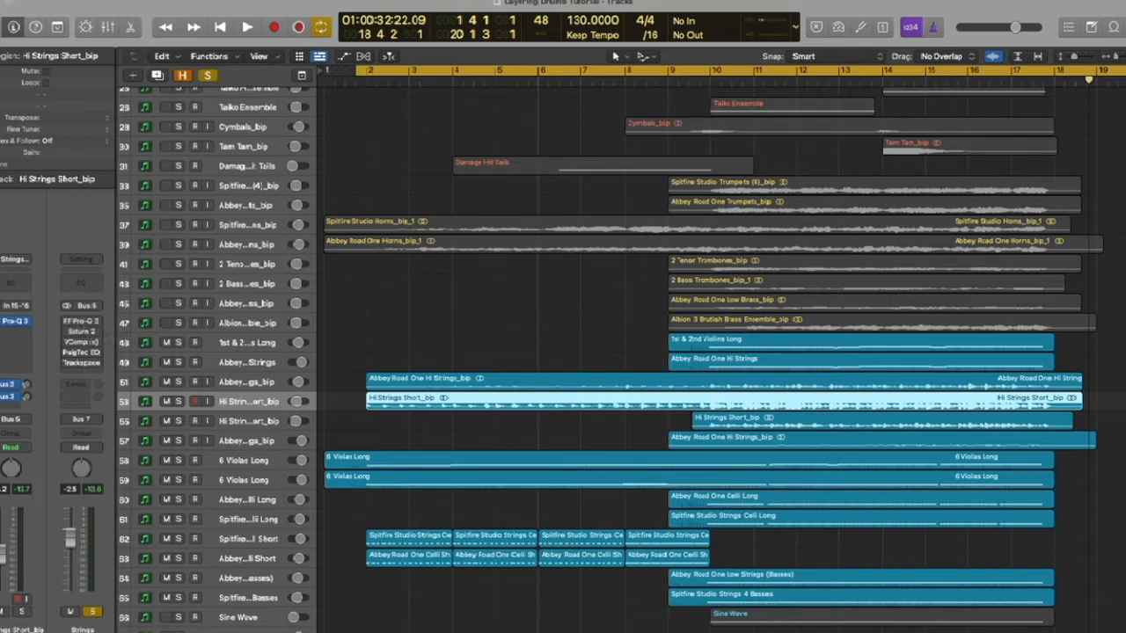
click(81, 321)
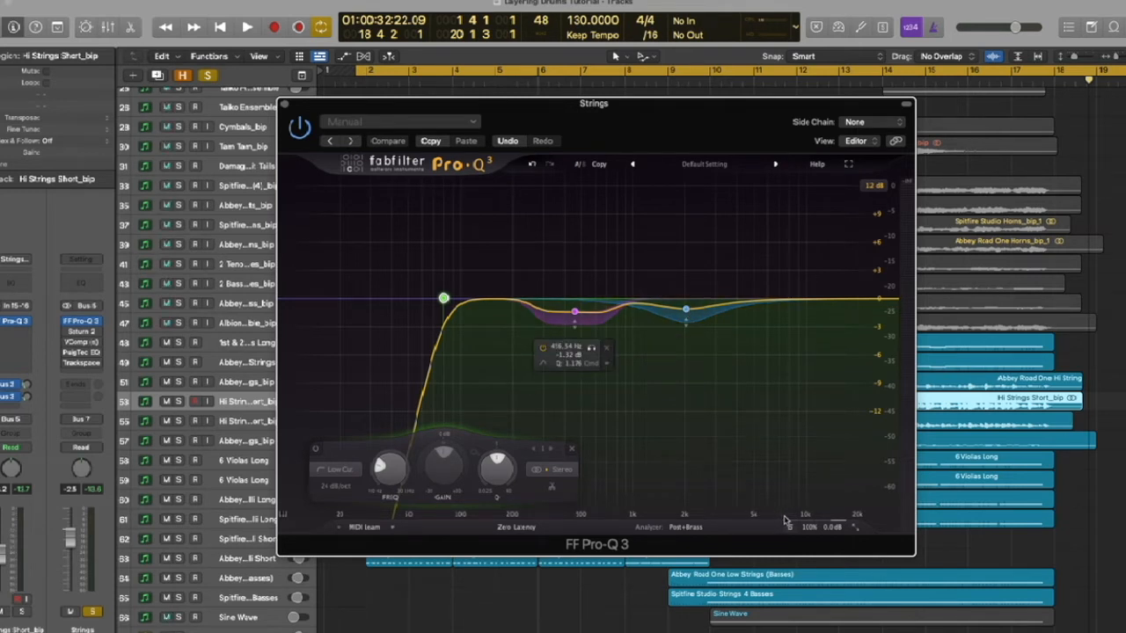
Step: Play the soloed strings and repeatedly toggle the Pro-Q 3 bypass to compare the sound with and without EQ
mouse_move(834, 526)
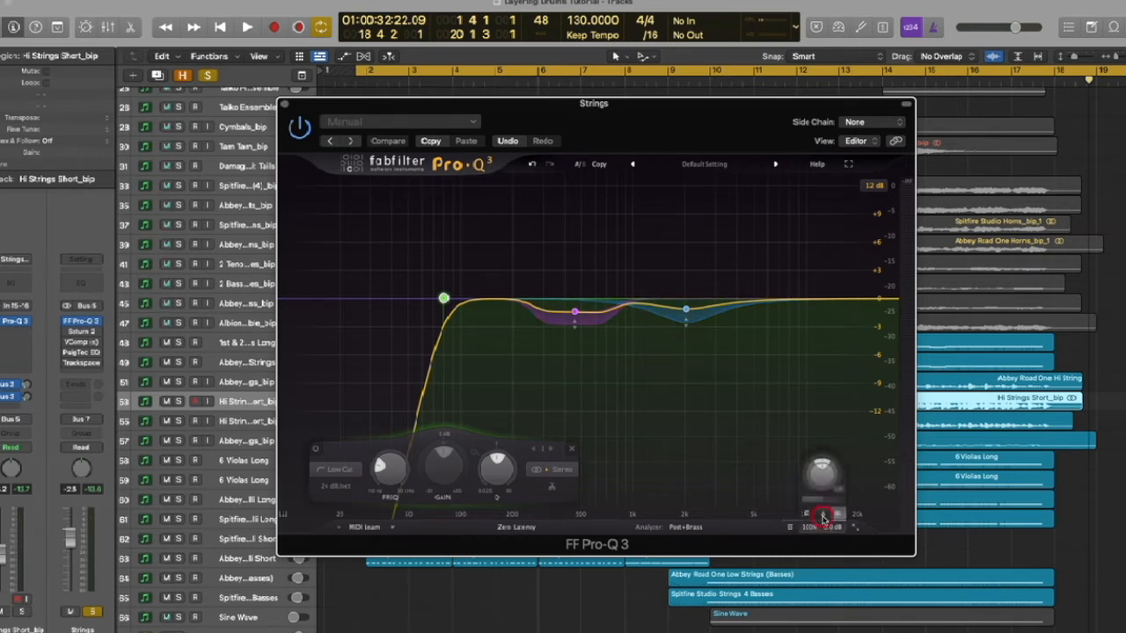
click(822, 514)
key(space)
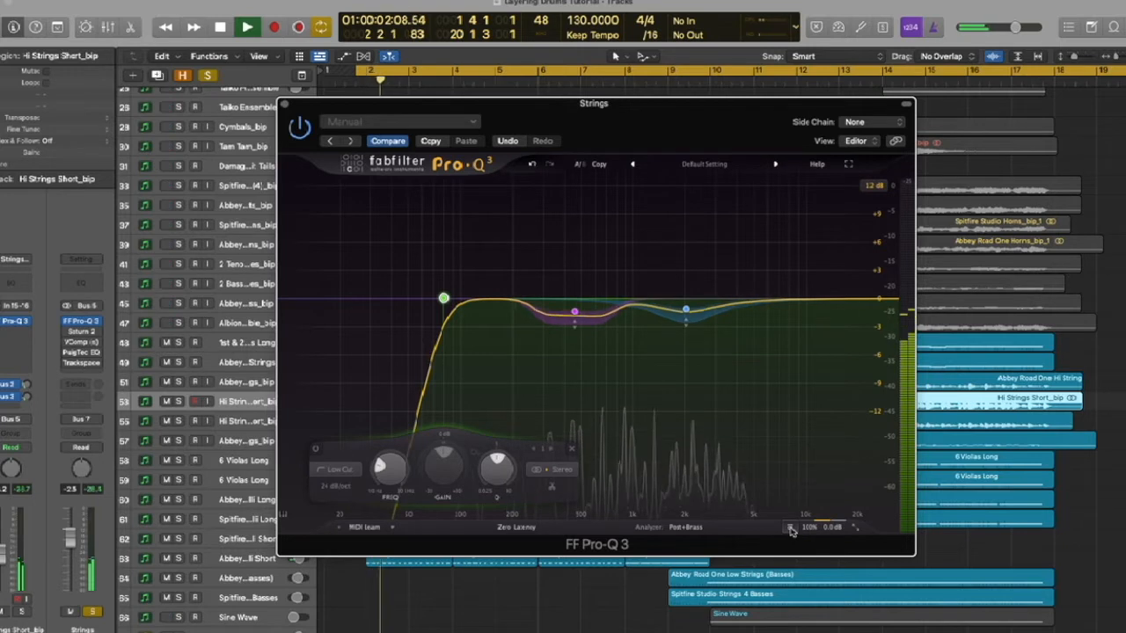
click(790, 528)
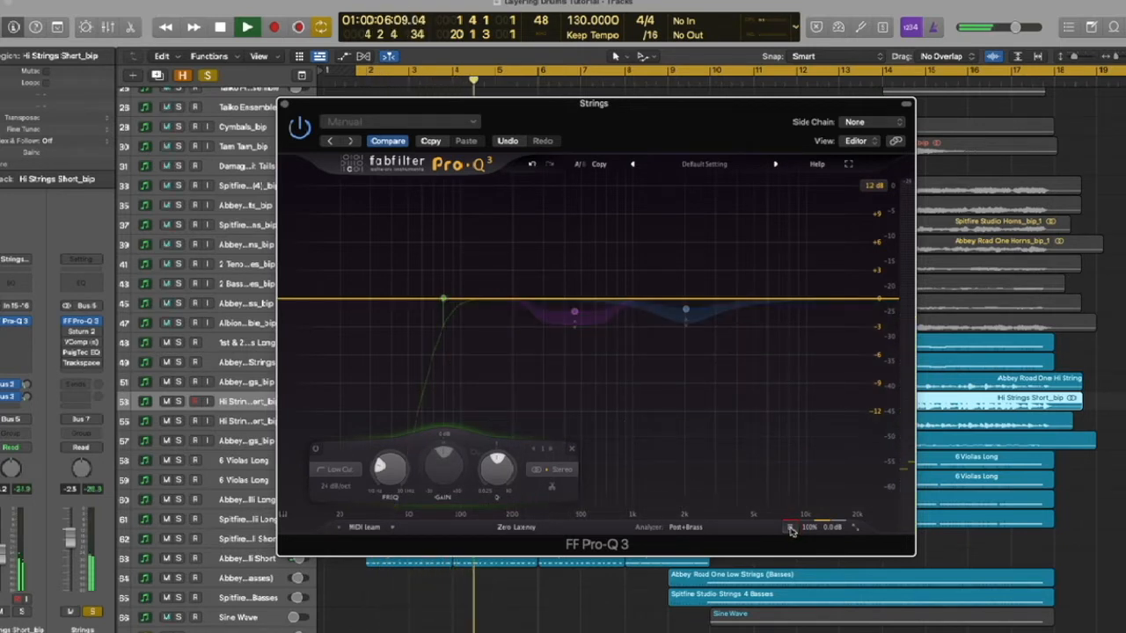
click(790, 528)
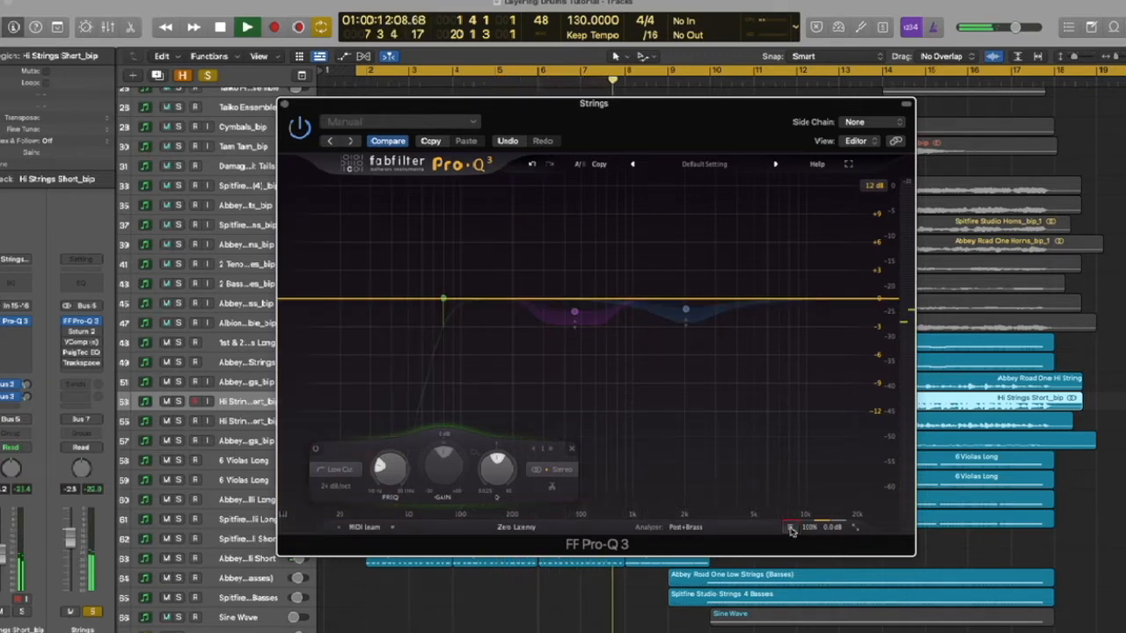
click(790, 528)
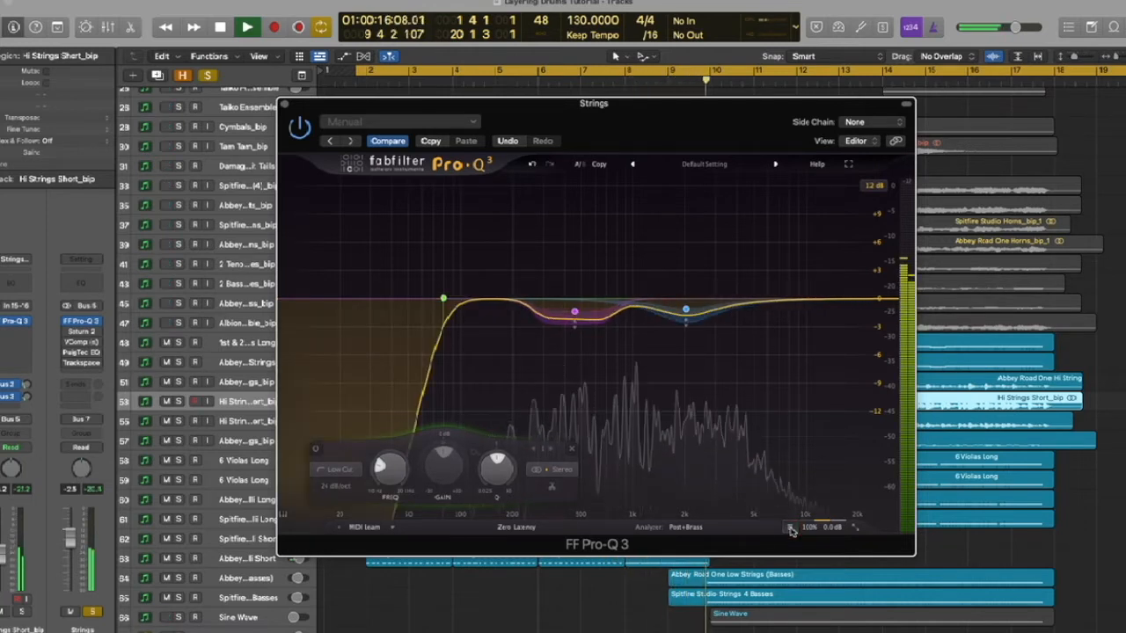
click(790, 528)
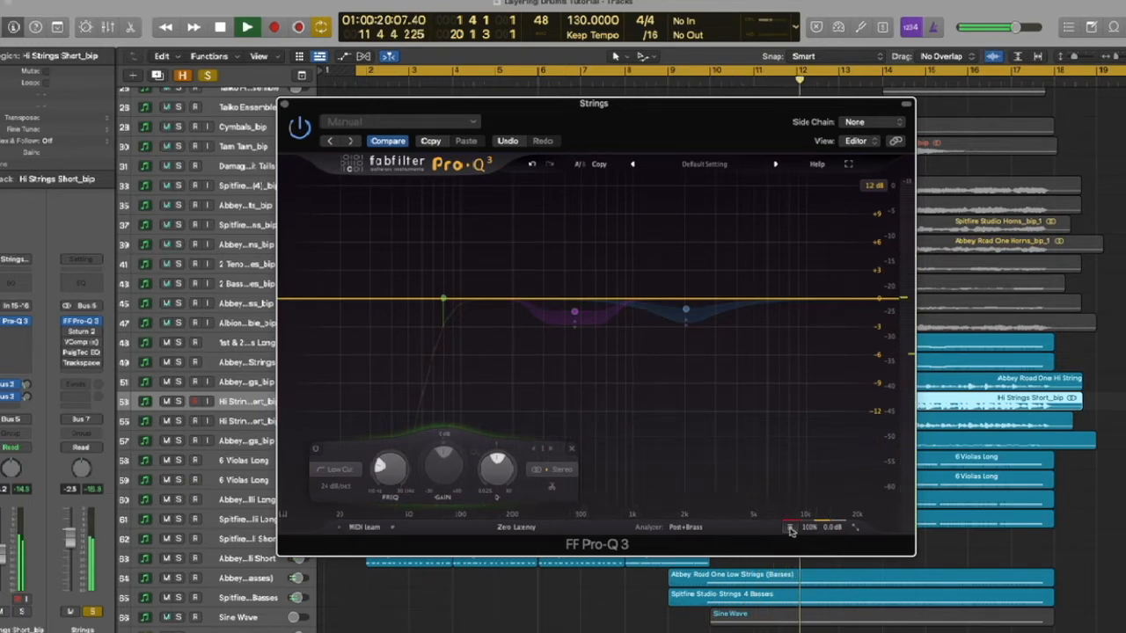
click(790, 528)
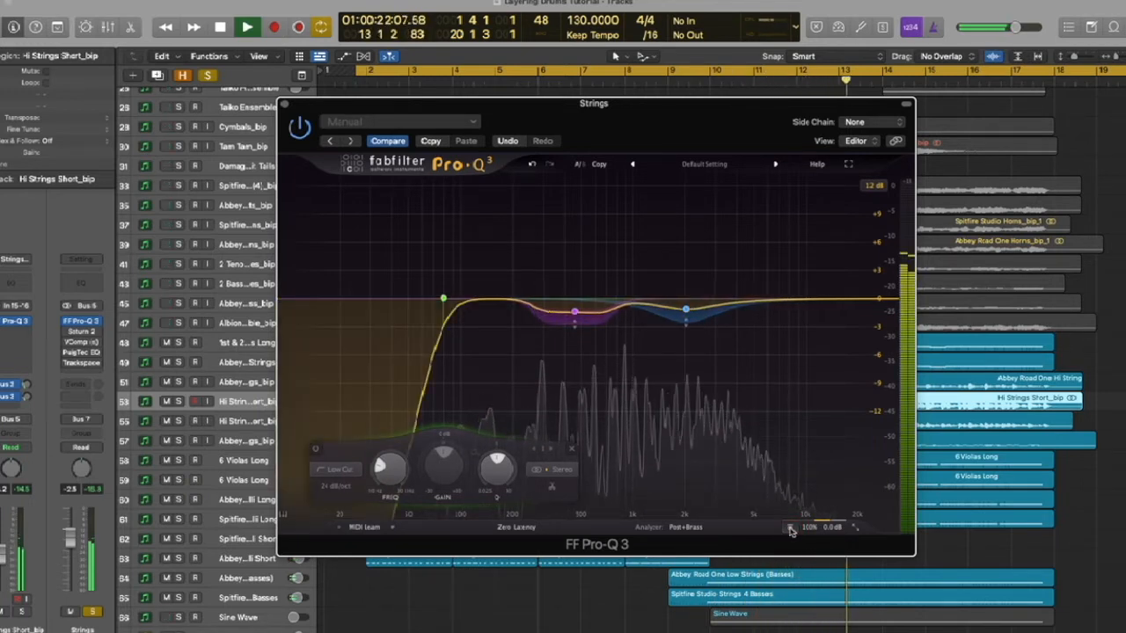
click(790, 528)
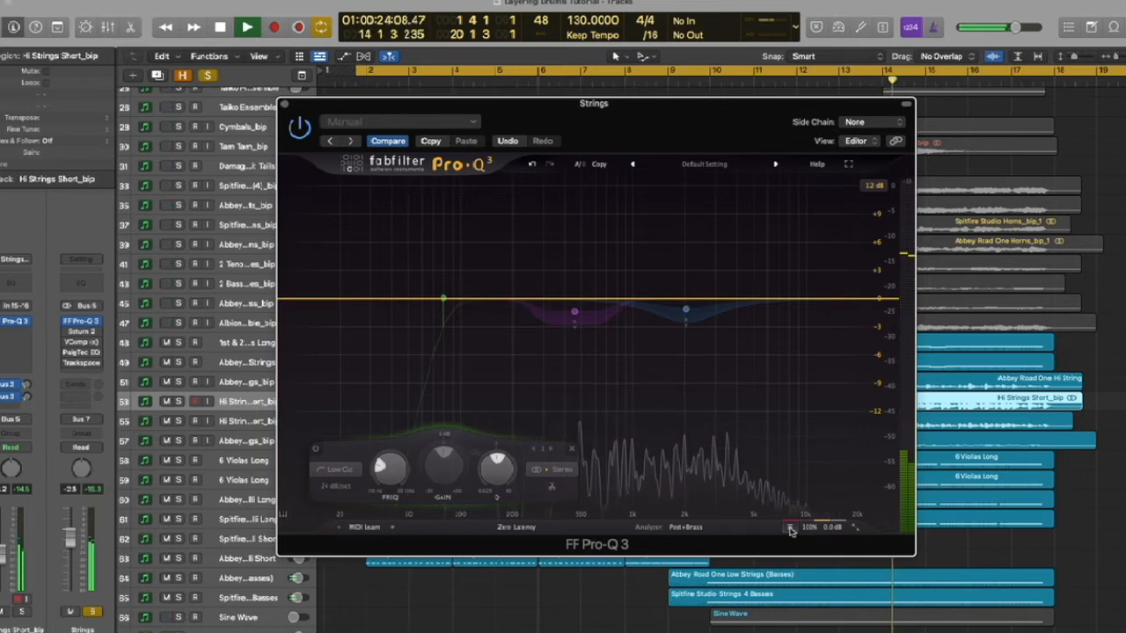
click(790, 528)
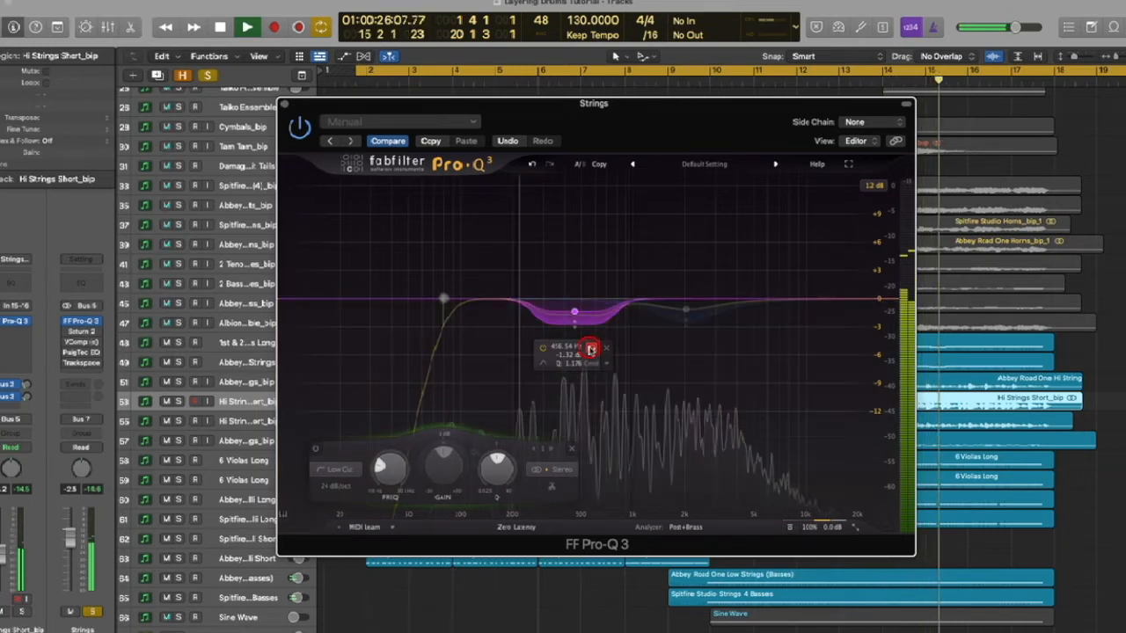
Step: Audition the 2 kHz cut band in isolation, stop playback, and close the Strings equalizer
click(703, 346)
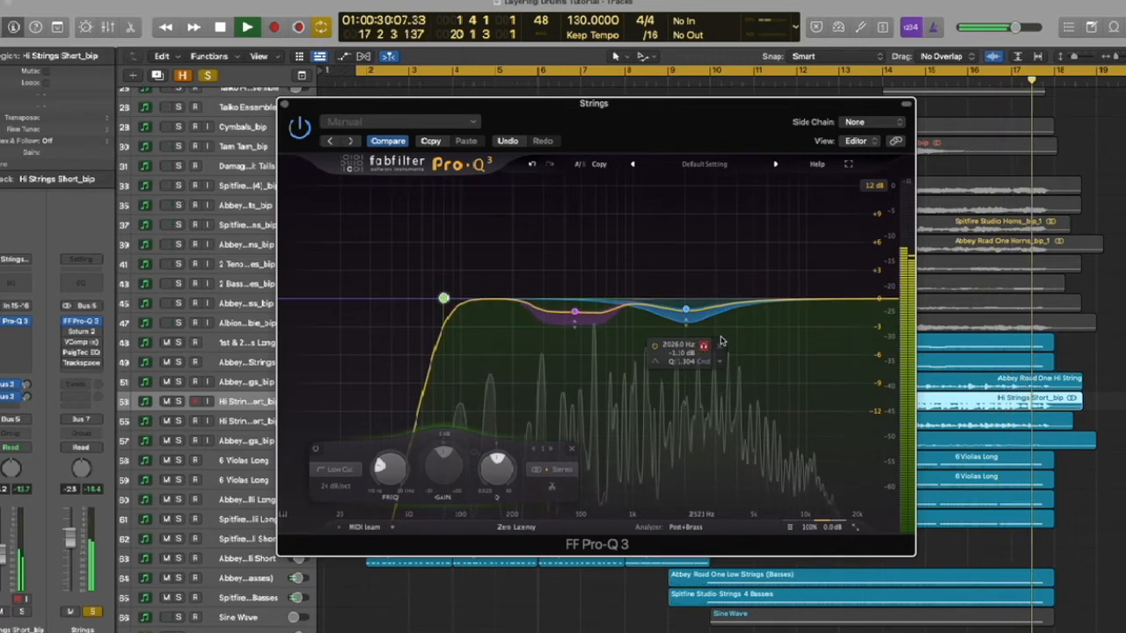
key(space)
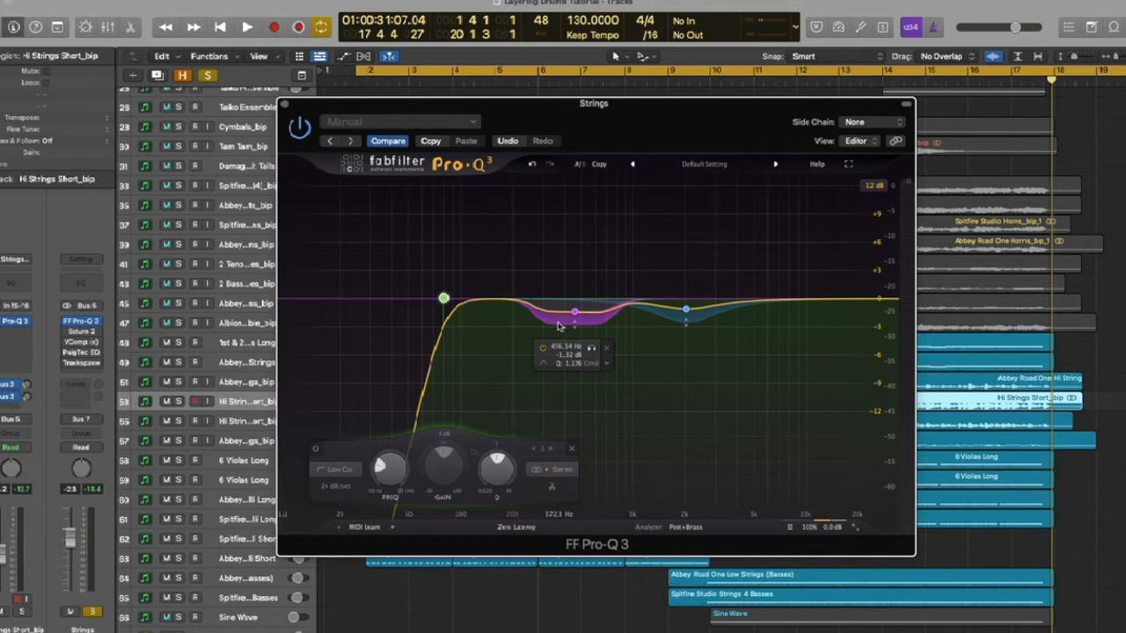
click(630, 304)
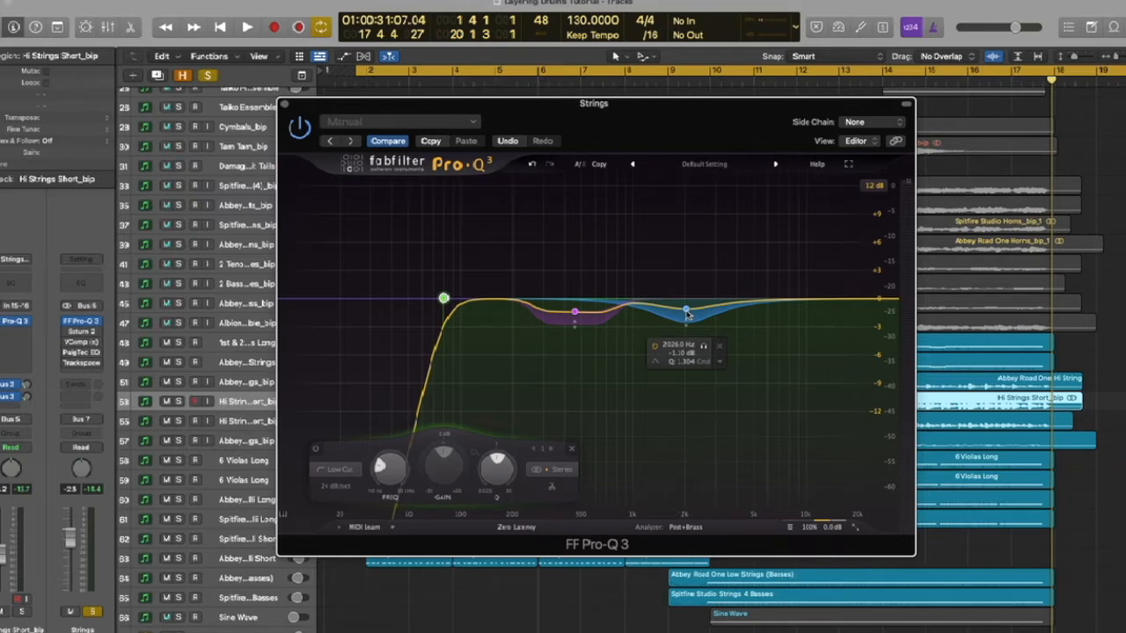
key(super+w)
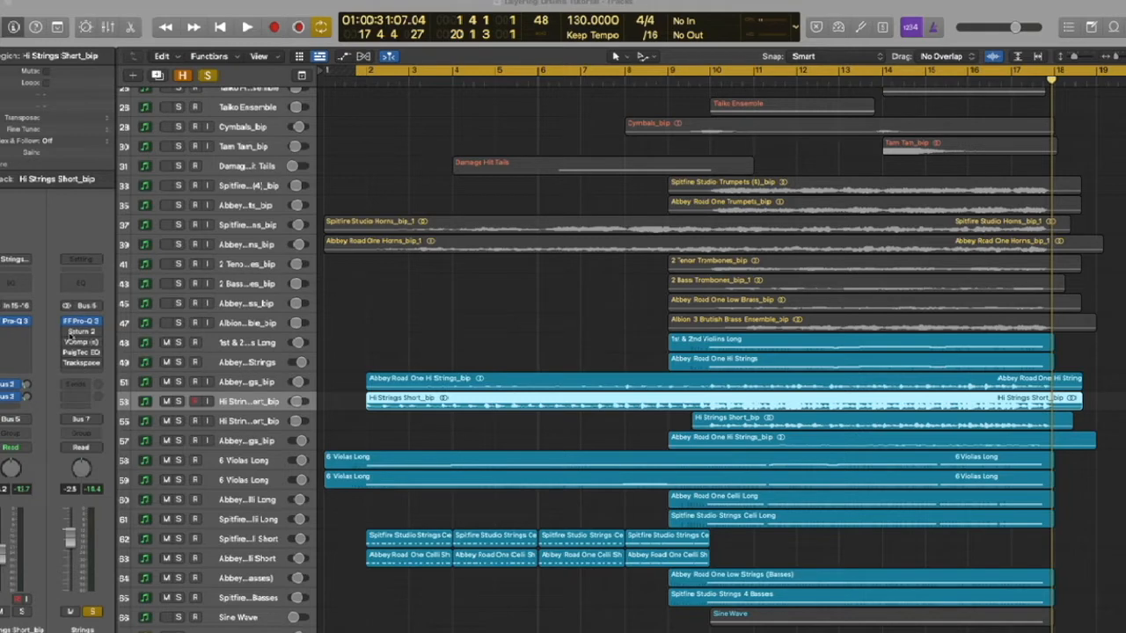
Step: Enable and open Saturn 2 on the Strings bus, then play the soloed strings with its saturation bypassed
click(81, 332)
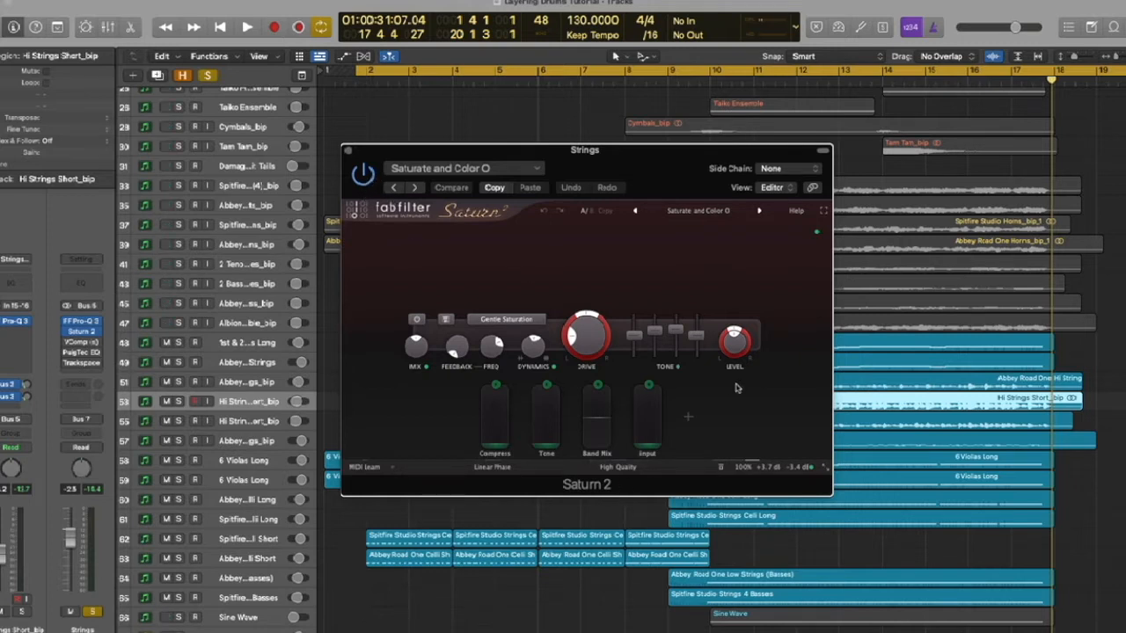
click(721, 468)
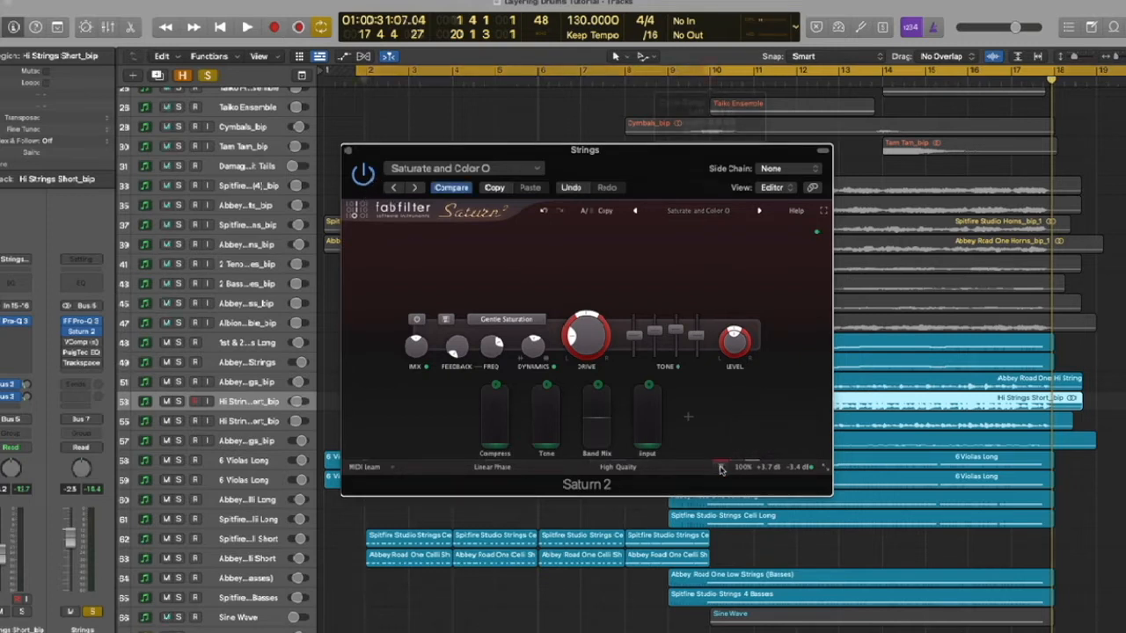
key(space)
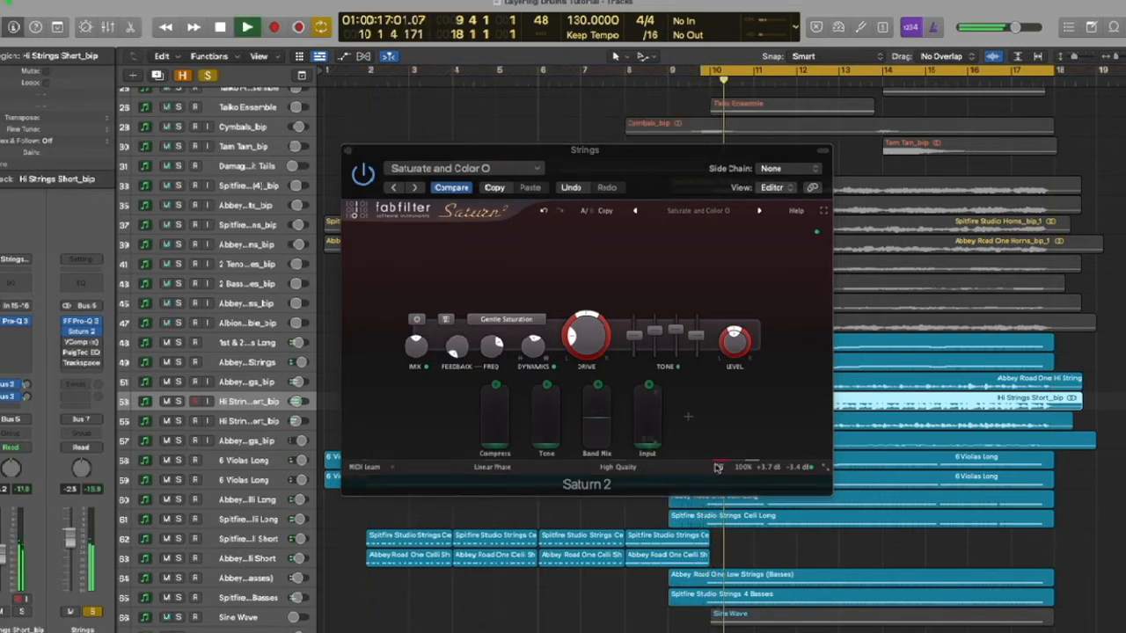
Step: Toggle Saturn 2's internal bypass repeatedly to compare the saturated and dry strings, stop playback, and close the plug-in
click(720, 467)
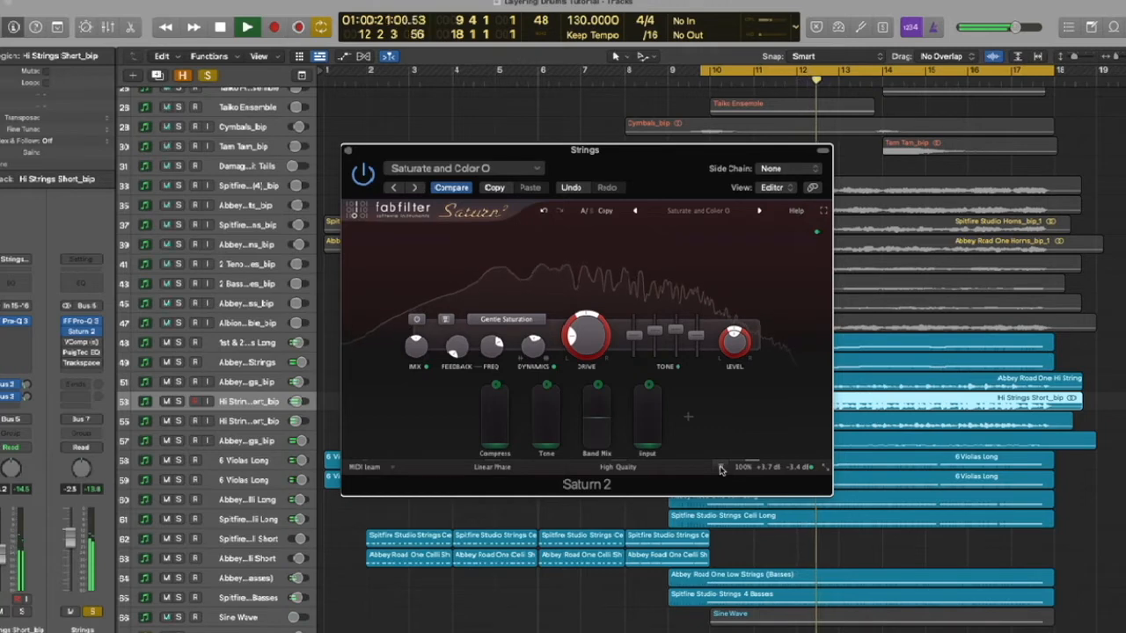
click(720, 467)
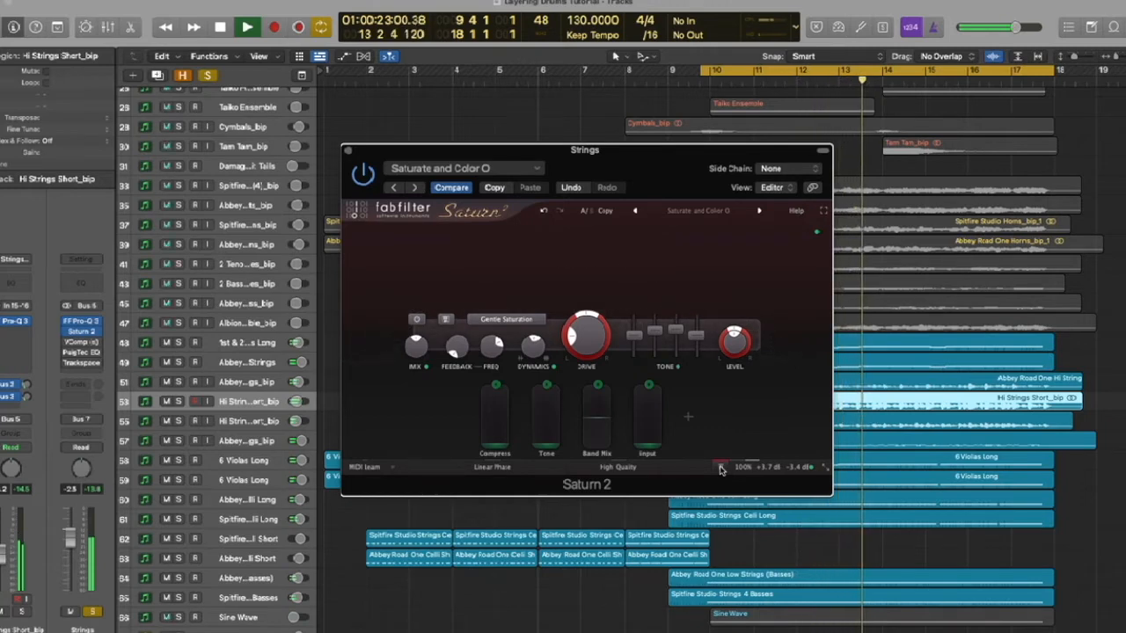
click(721, 467)
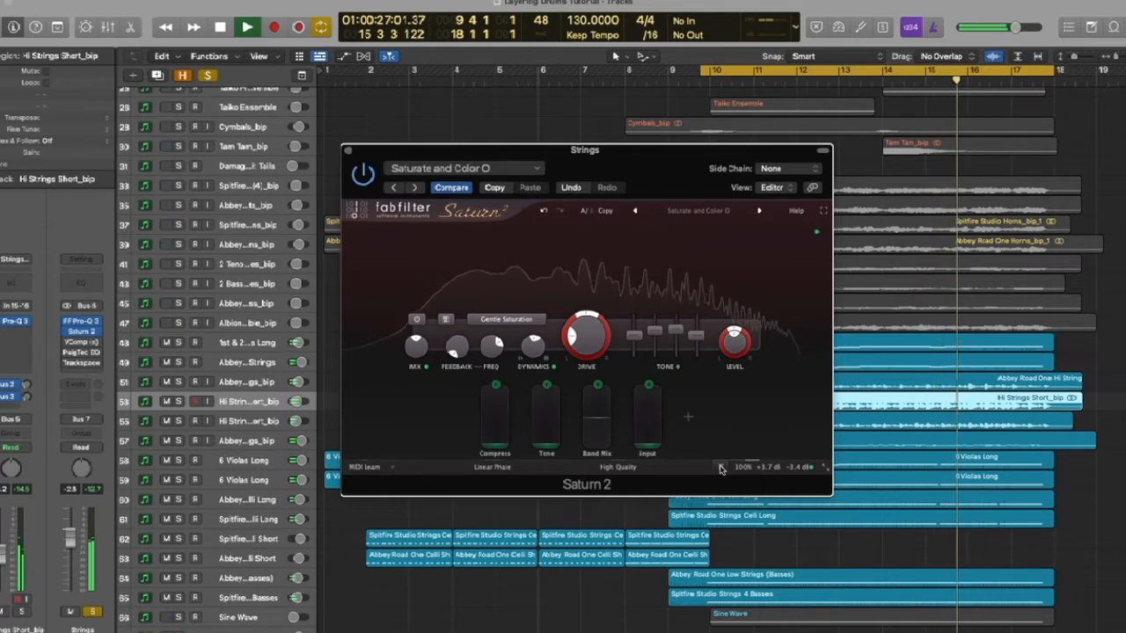
click(720, 467)
click(720, 467)
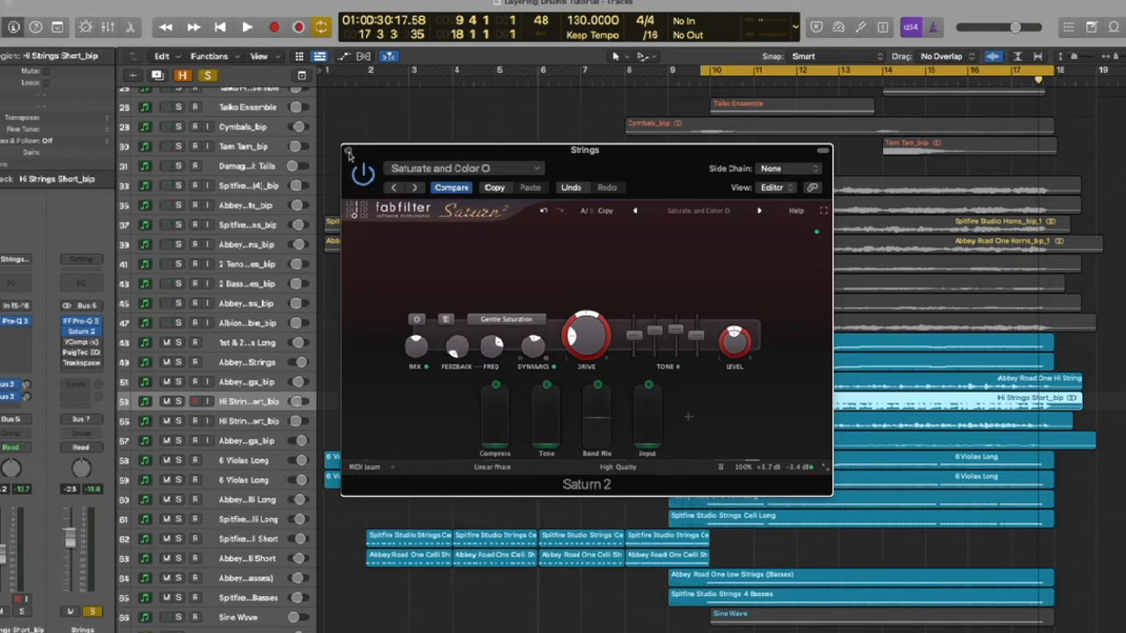
click(348, 153)
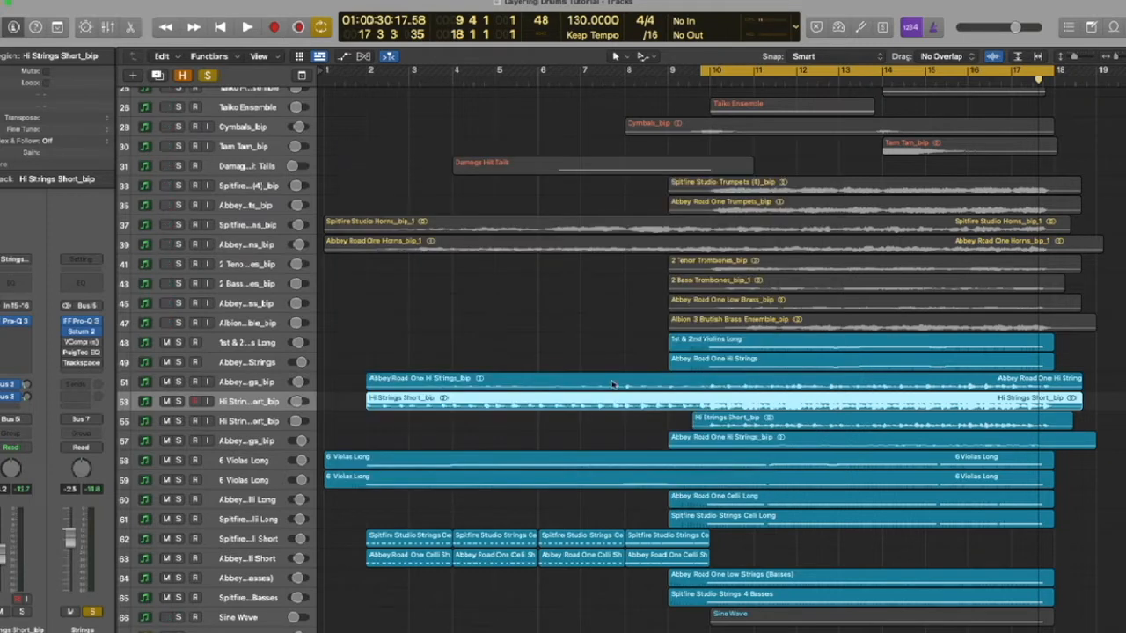
Step: Open the VComp compressor on the Strings bus and play the soloed strings, touching its input level and toggling its bypass
click(81, 342)
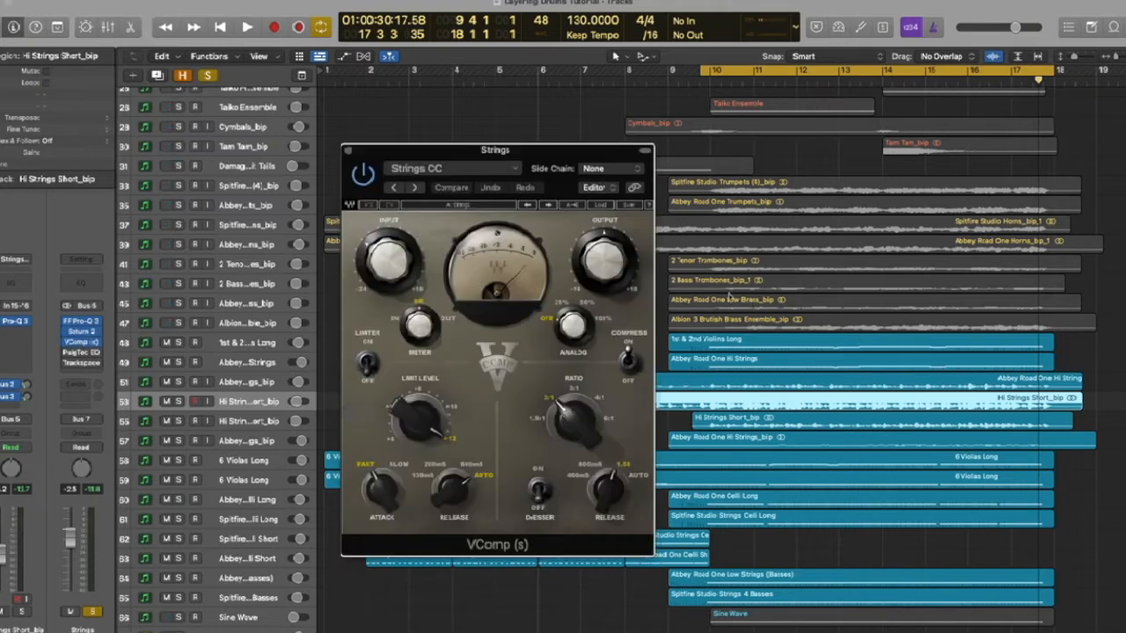
drag(512, 142, 563, 137)
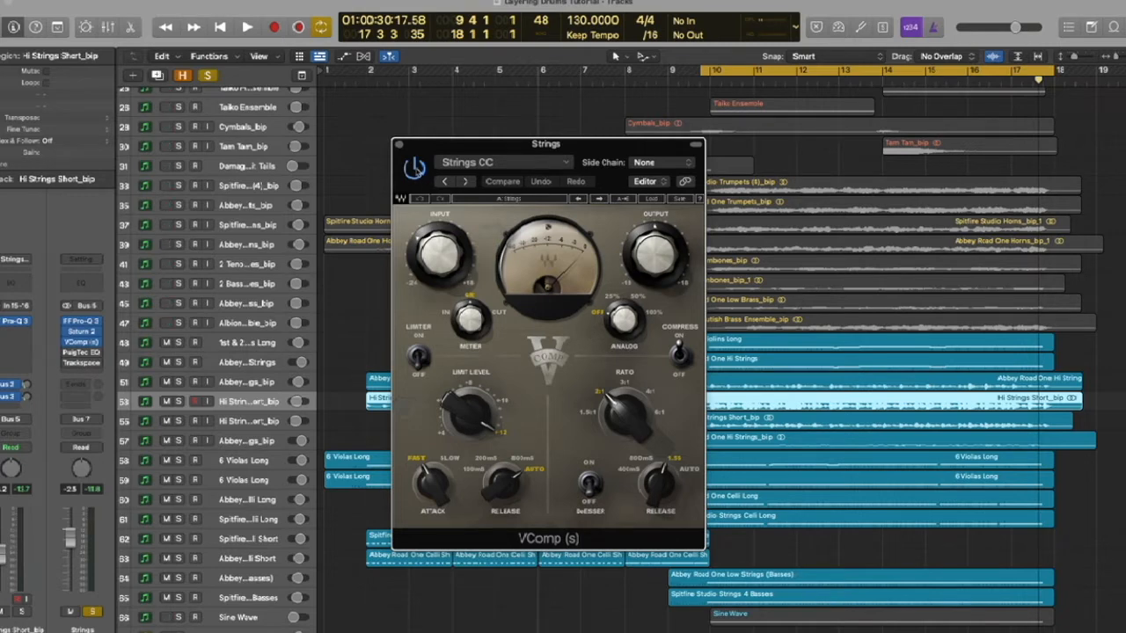
key(space)
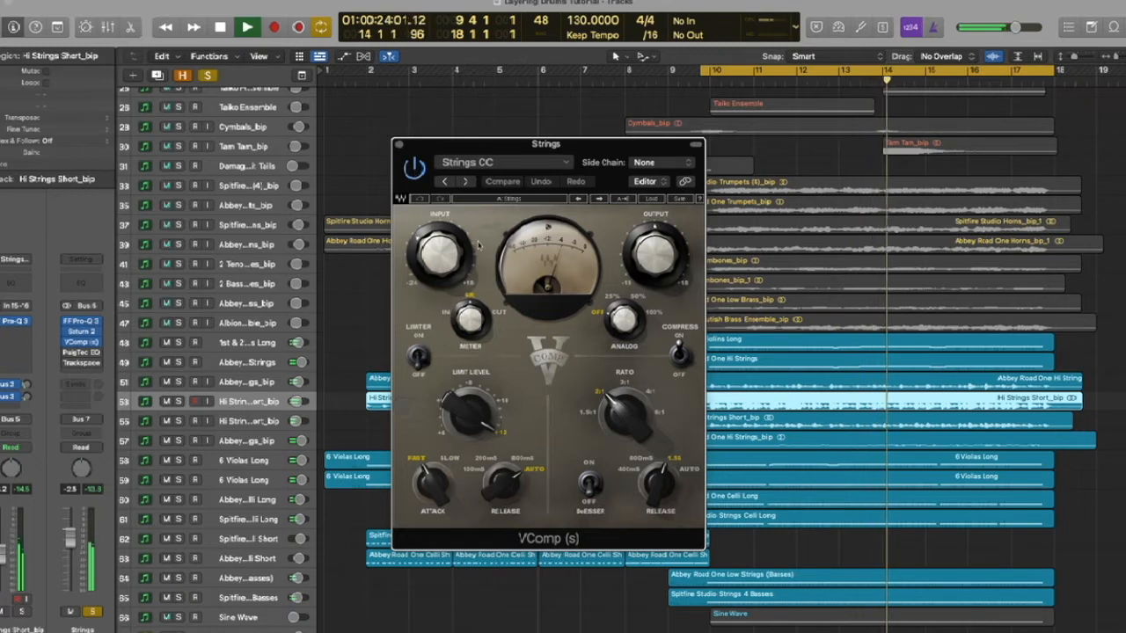
click(449, 274)
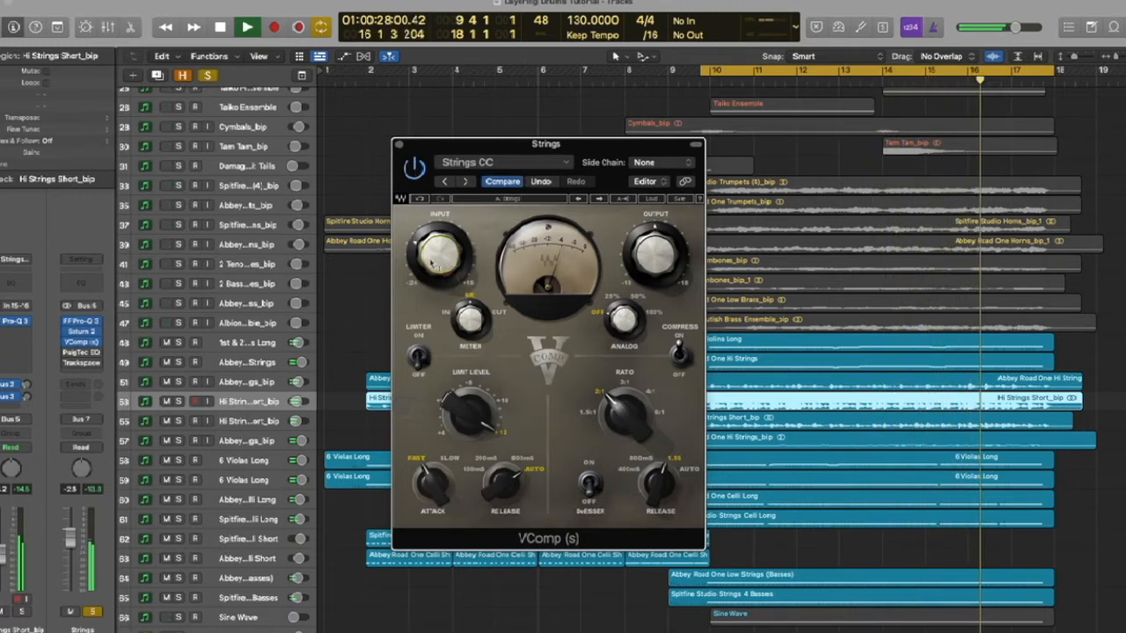
click(414, 167)
click(414, 167)
Step: Raise VComp's output gain slightly while comparing the compressed and bypassed strings, stop playback, and close the compressor
click(649, 261)
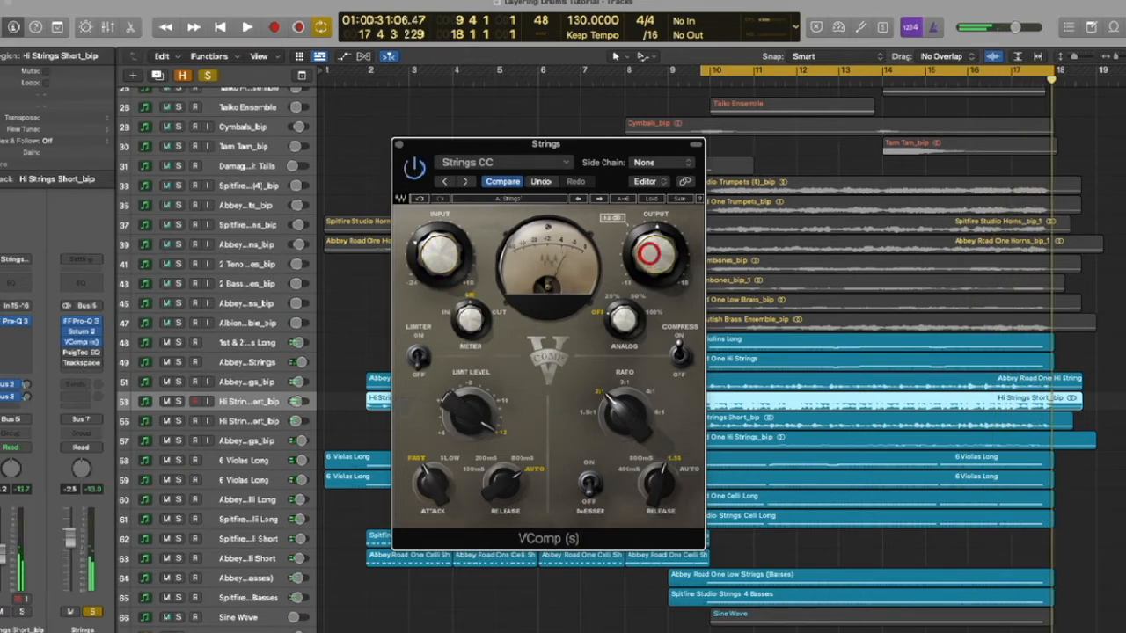
key(space)
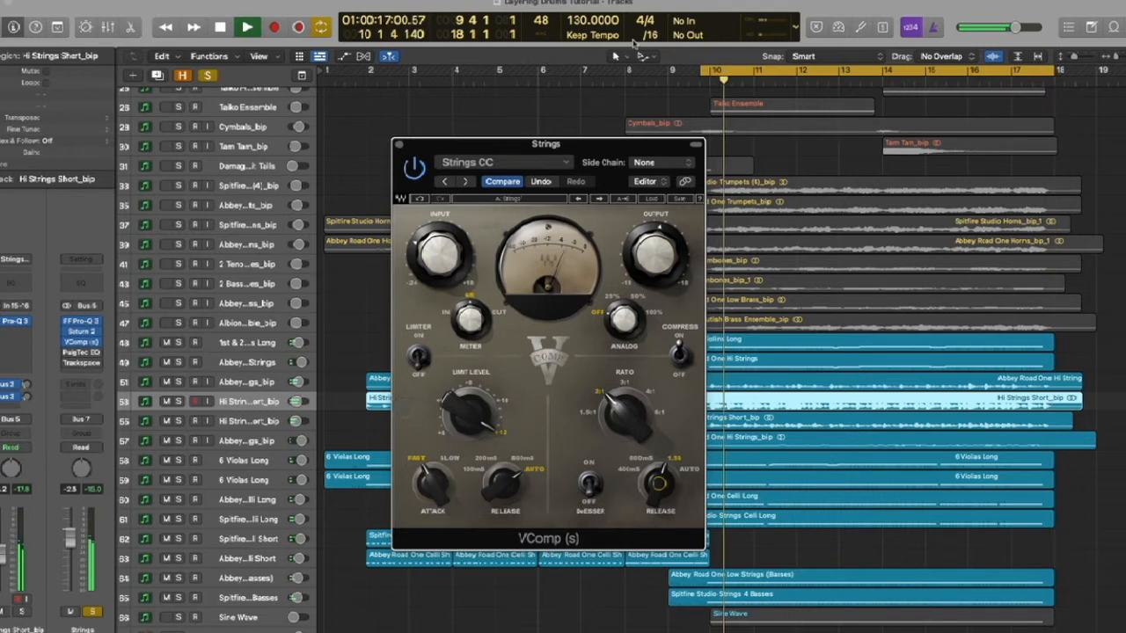
click(648, 264)
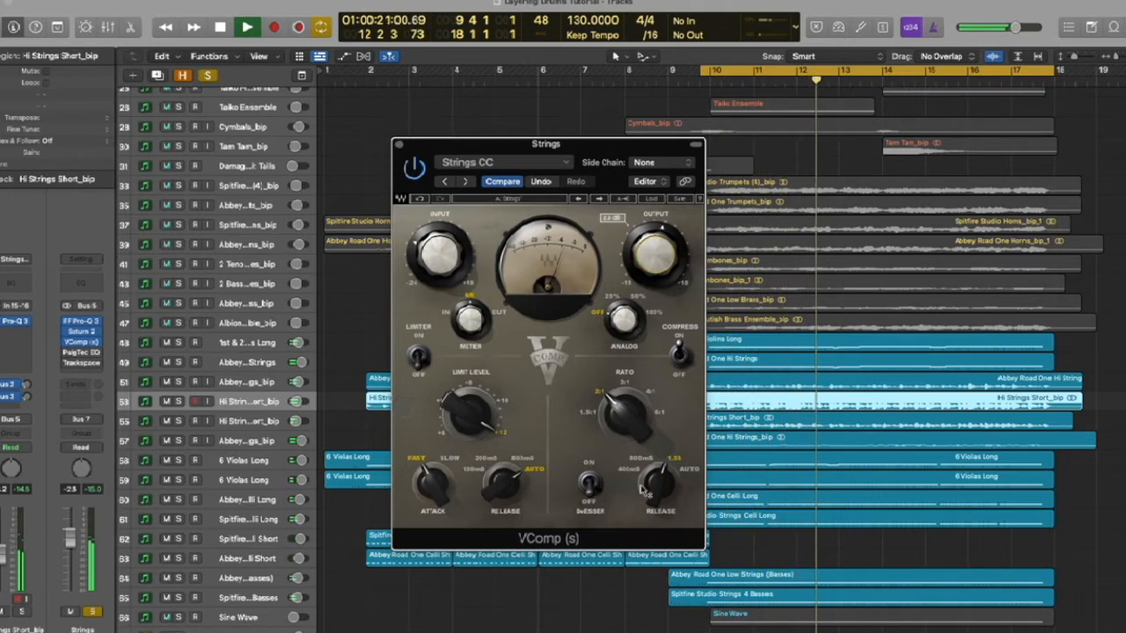
click(414, 168)
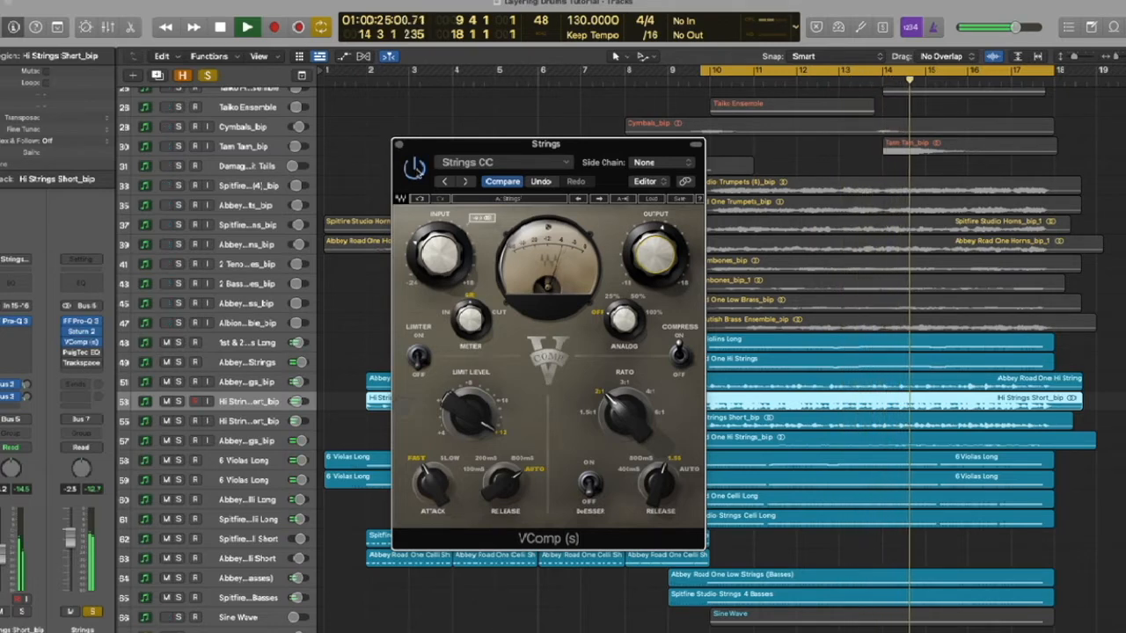
click(645, 241)
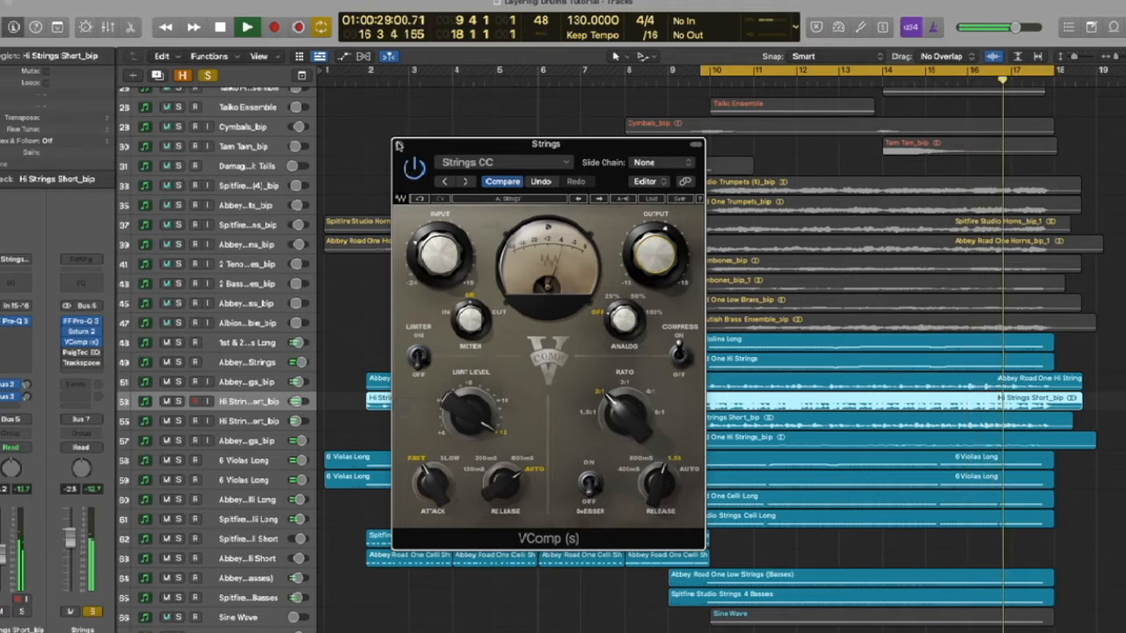
key(space)
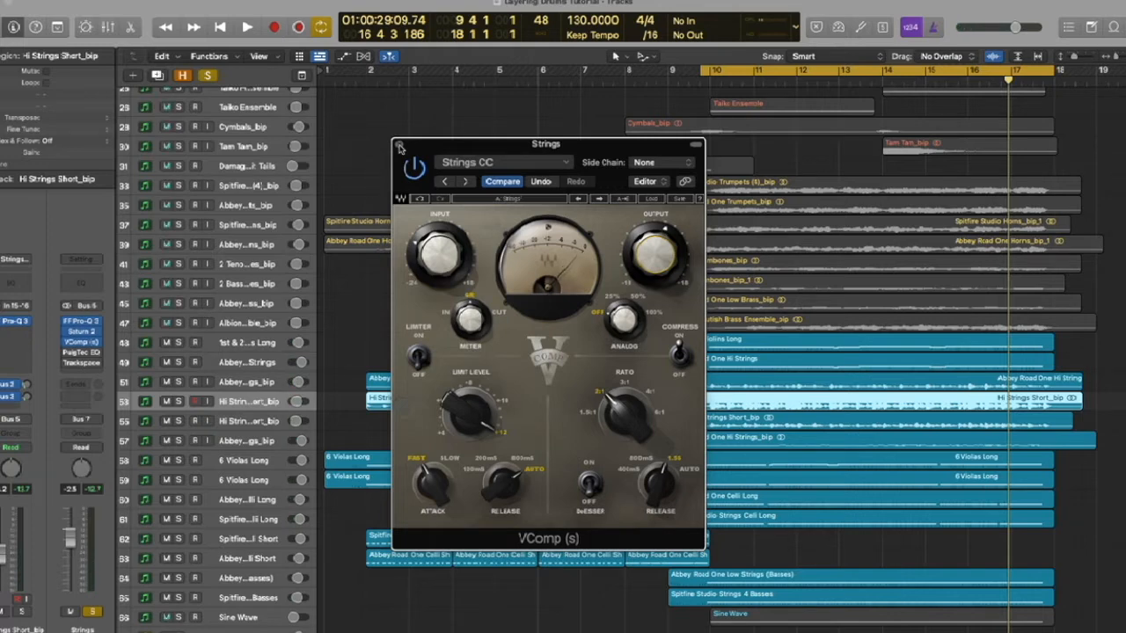
click(397, 146)
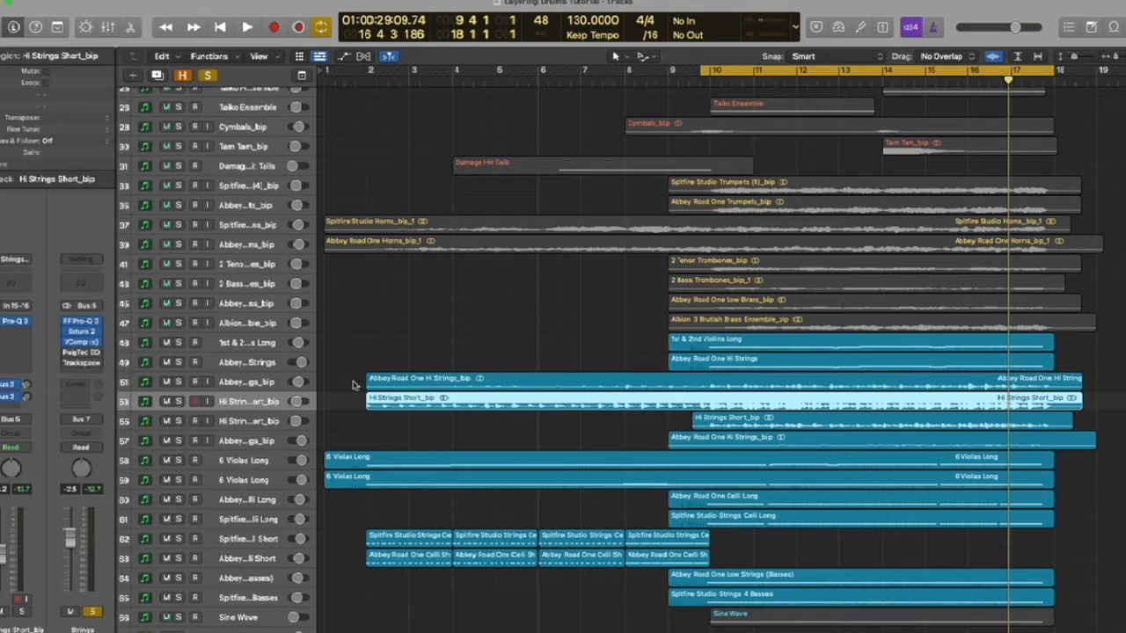
Step: Open the PuigTec EQP1A equalizer on the Strings bus and fine-tune its high-frequency boost
scroll(353, 385, down, 2)
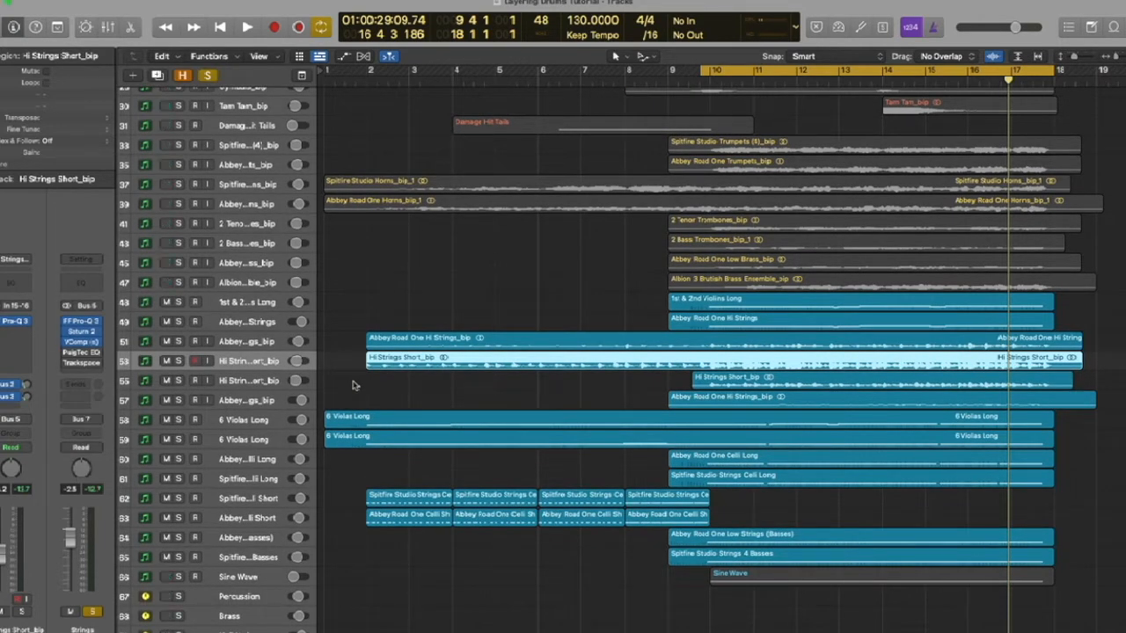
click(82, 353)
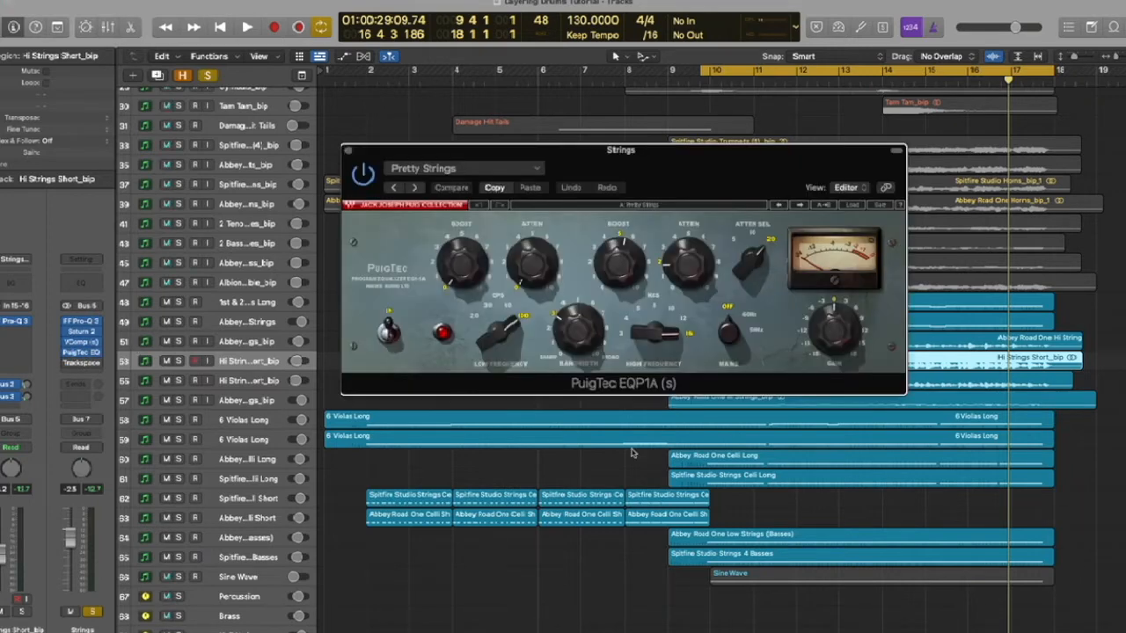
drag(657, 168, 629, 203)
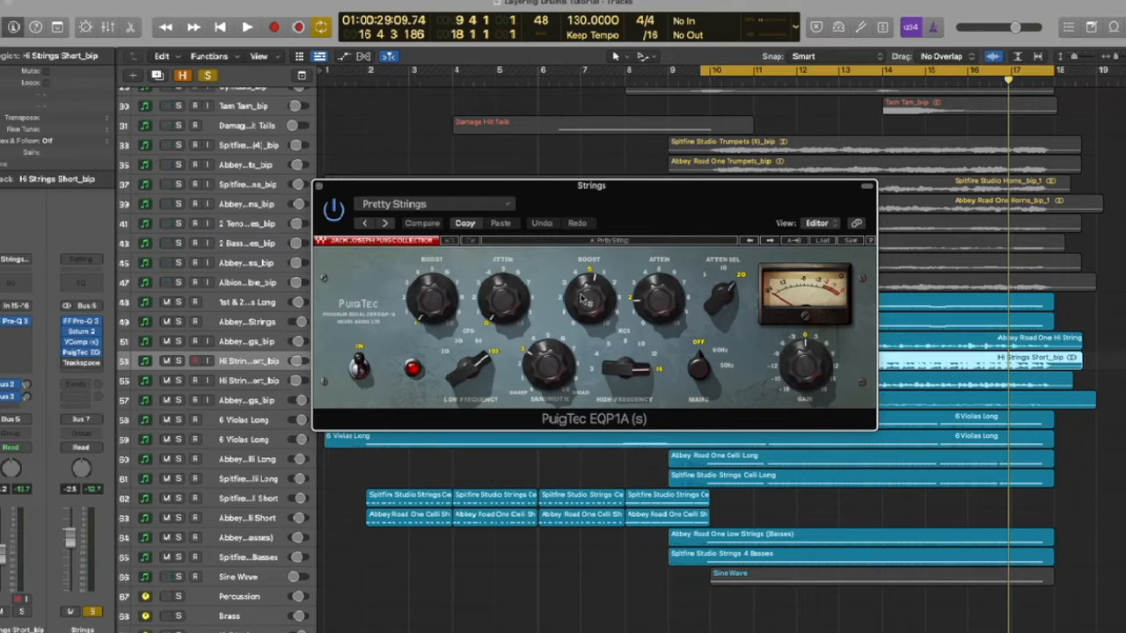
drag(589, 301, 590, 297)
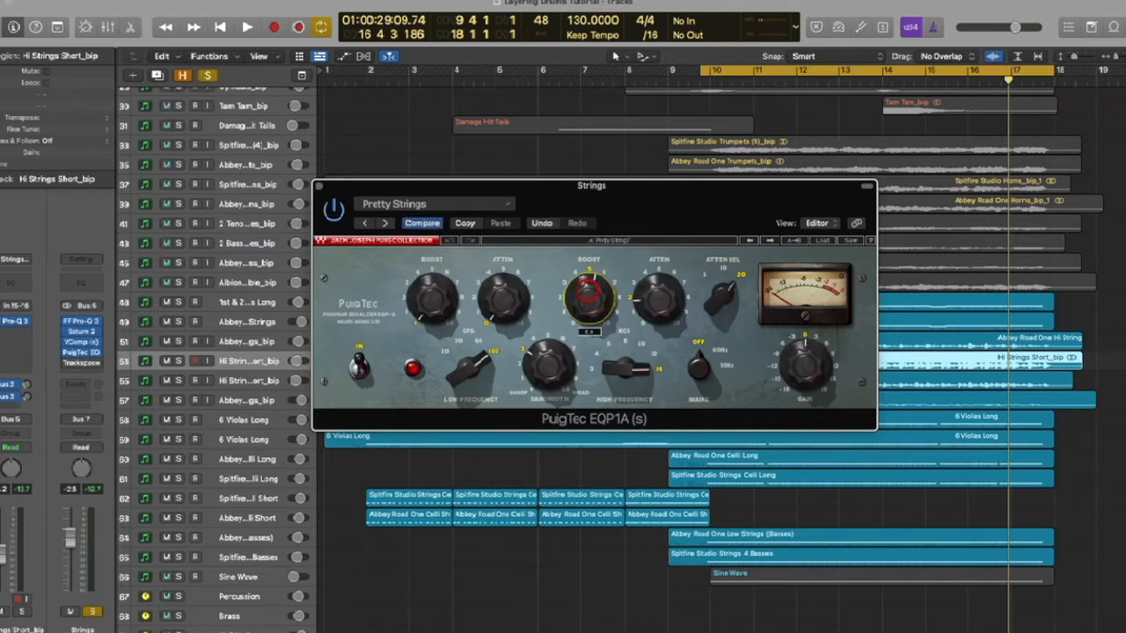
drag(590, 297, 588, 290)
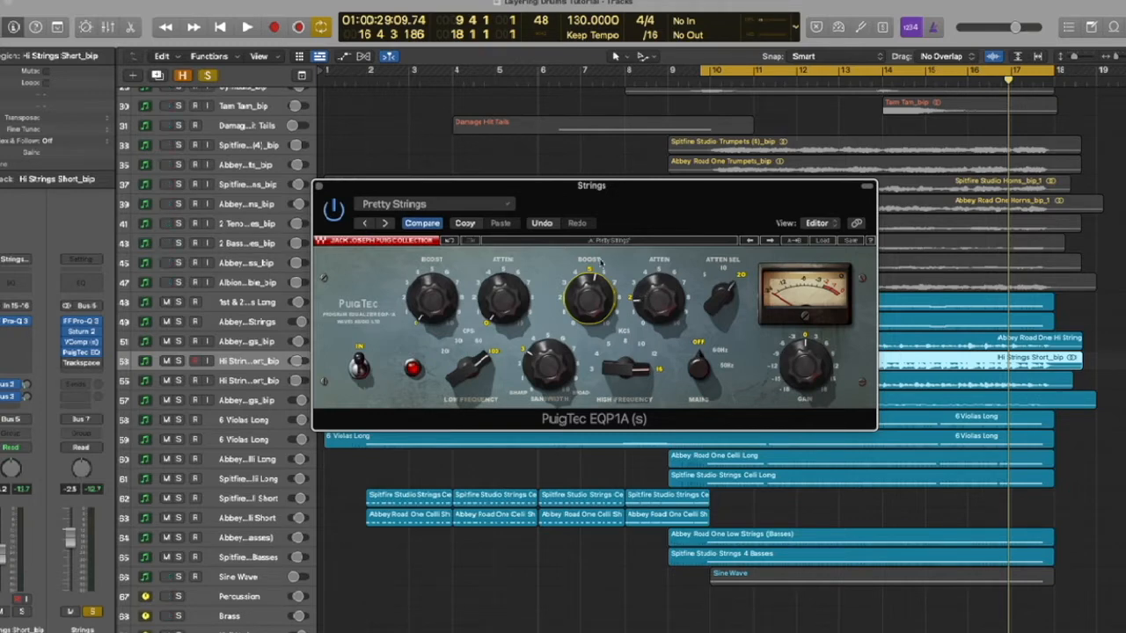
Step: Play the soloed strings with the PuigTec EQ switched out and in to compare the sound, and close it
click(360, 371)
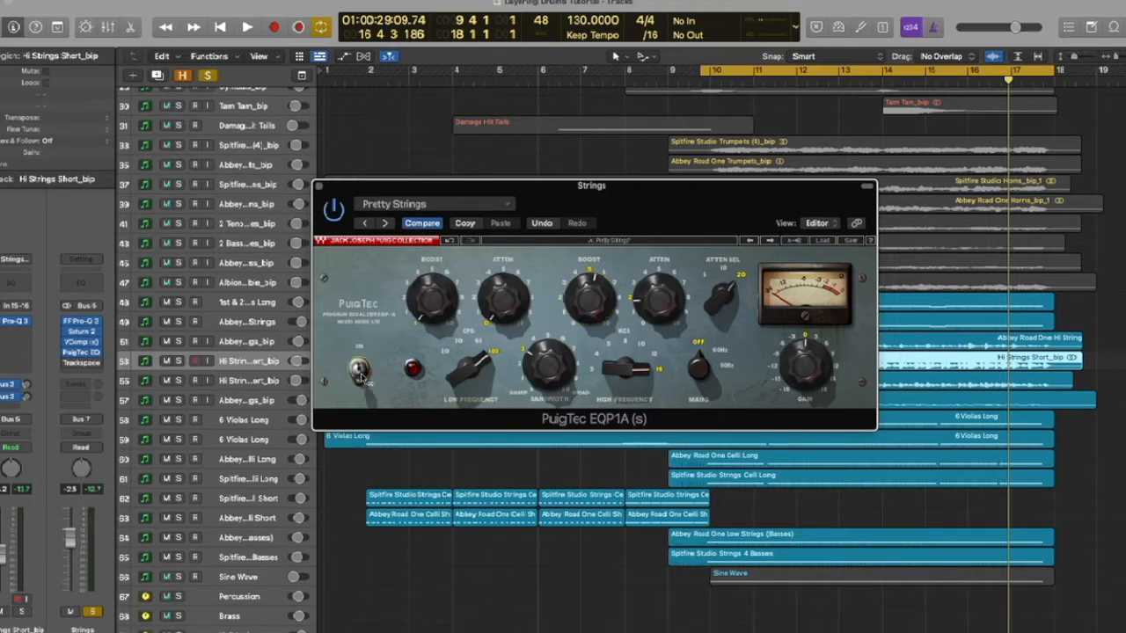
key(space)
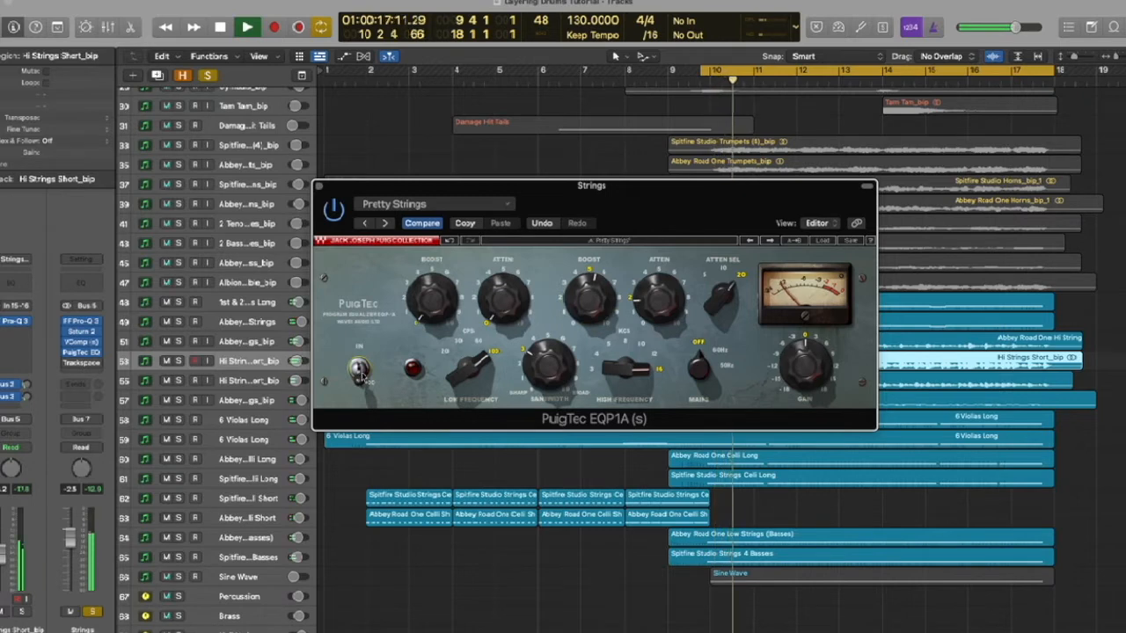
click(361, 371)
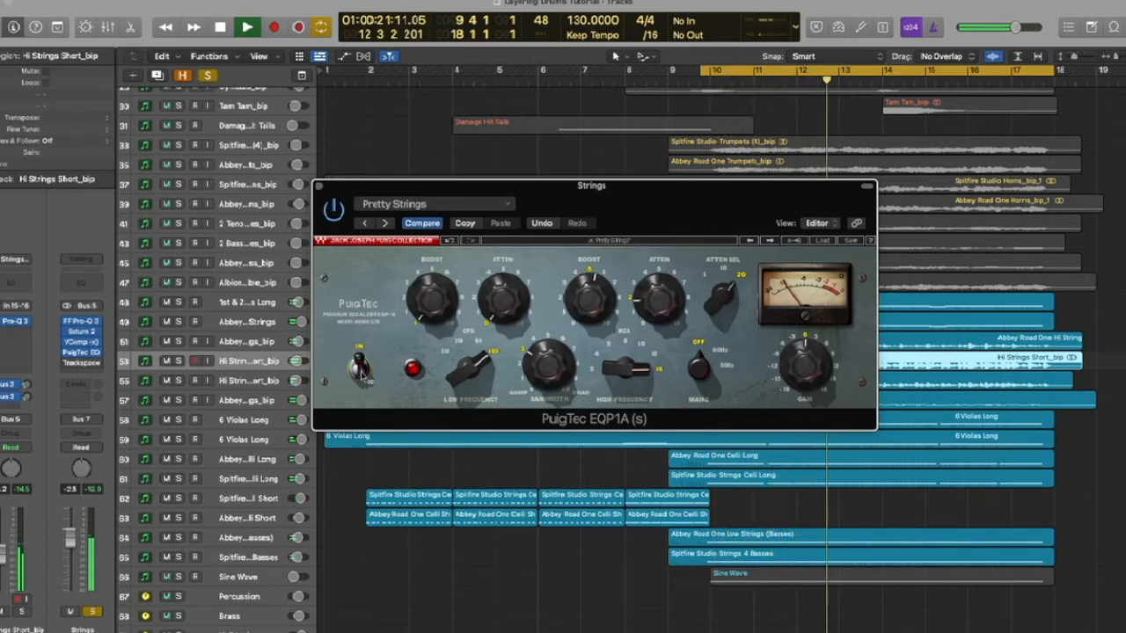
click(361, 371)
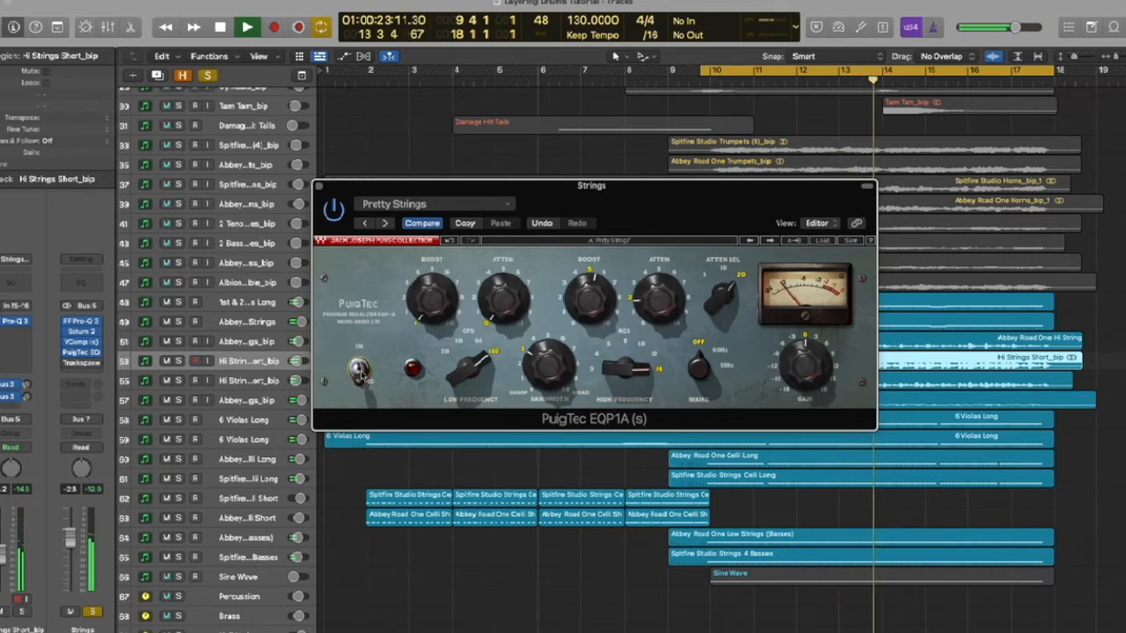
click(361, 371)
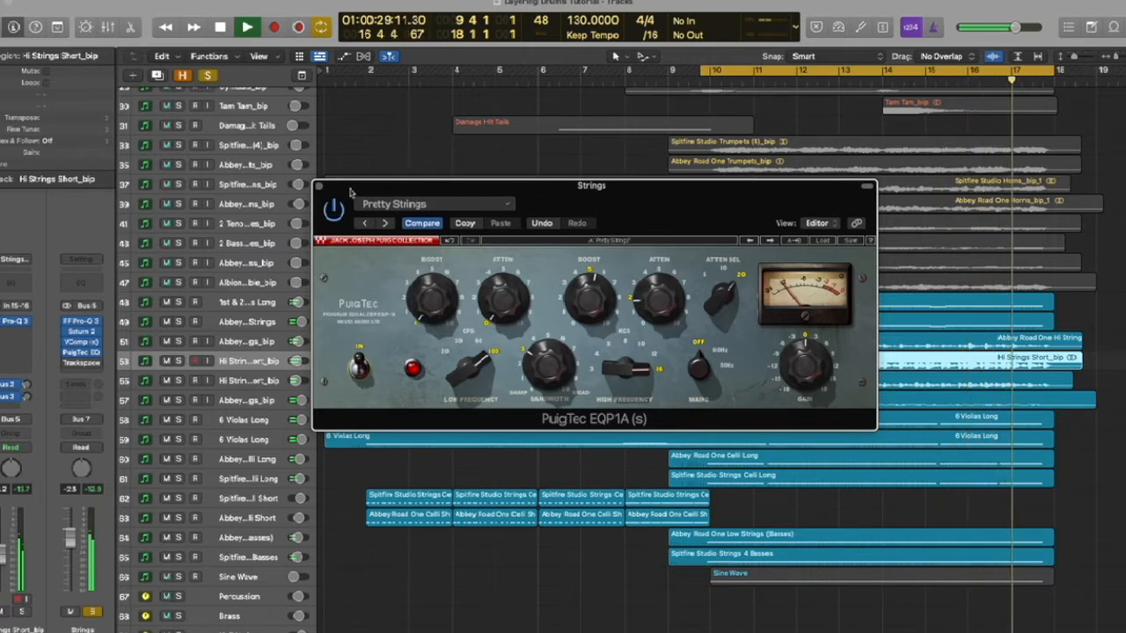
key(space)
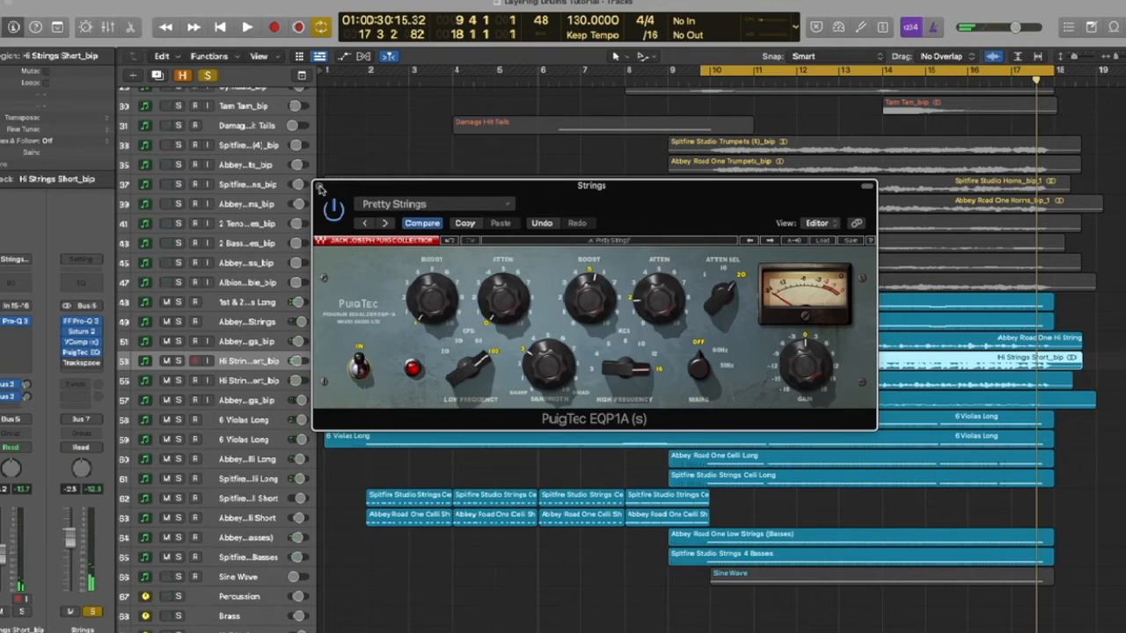
click(320, 188)
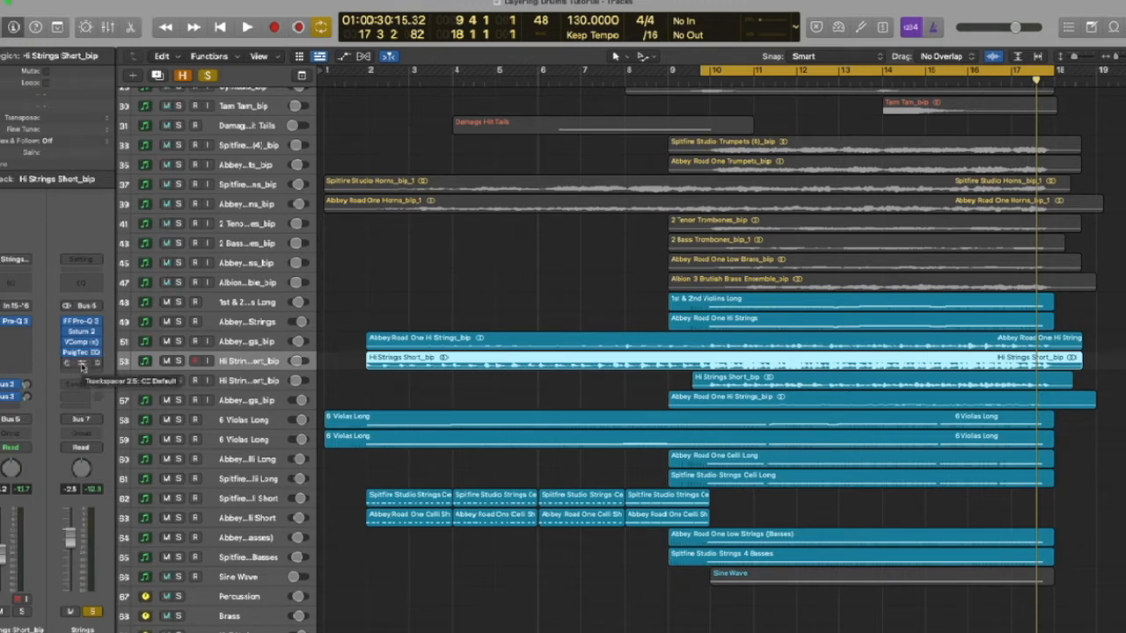
Step: Solo the Brass bus instead of the strings, select the Spitfire Studio Trumpets track, and audition the brass section in the loop
key(v)
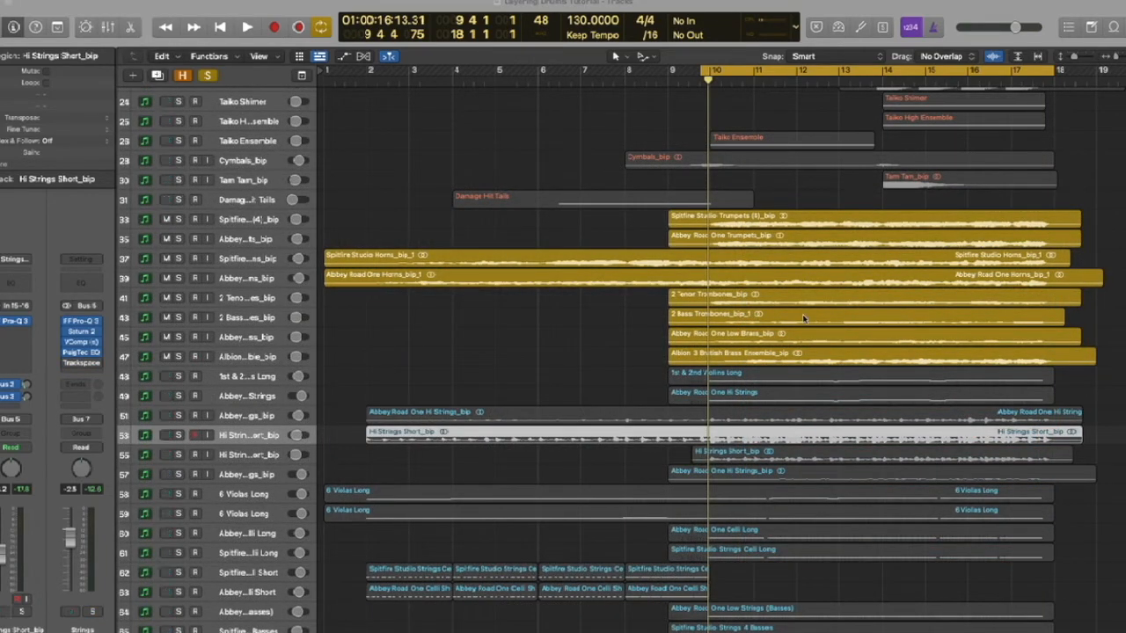
click(256, 220)
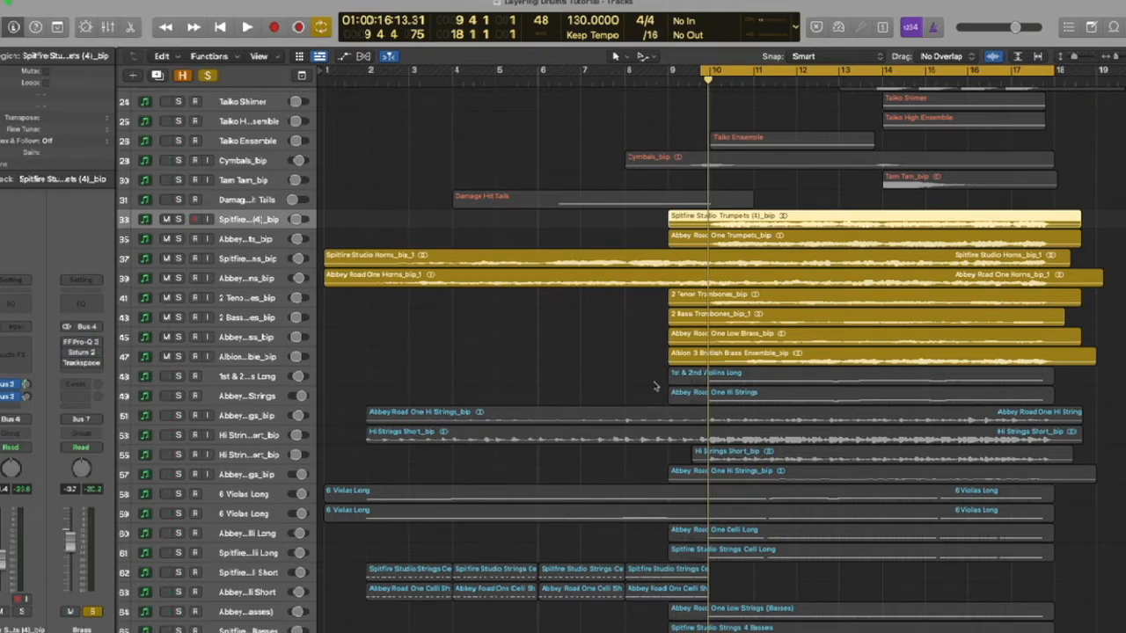
key(space)
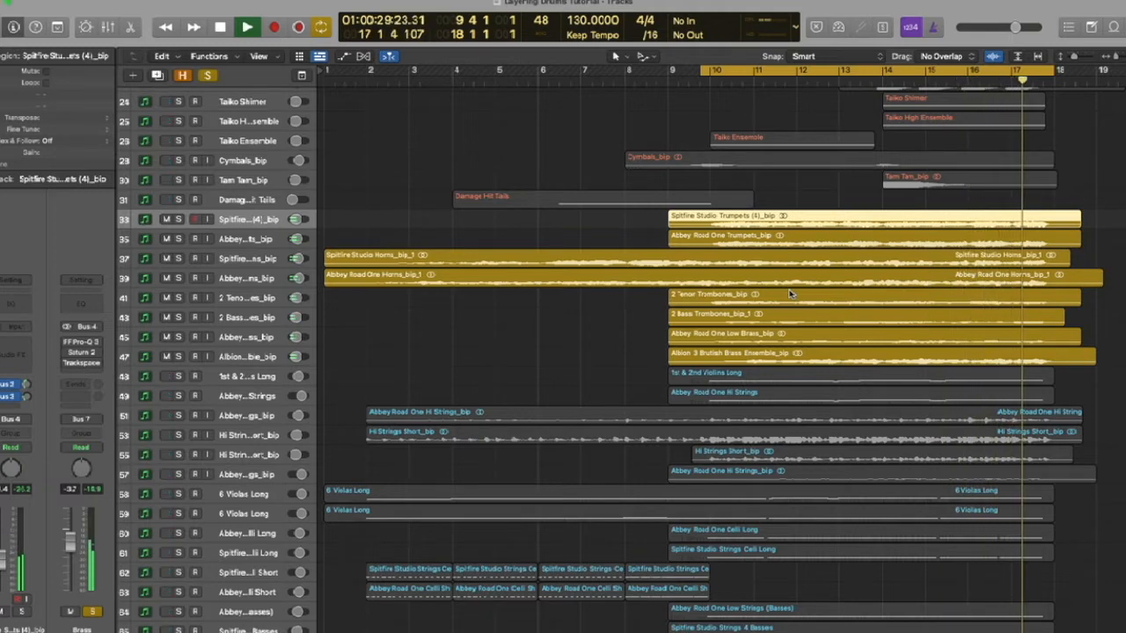
key(space)
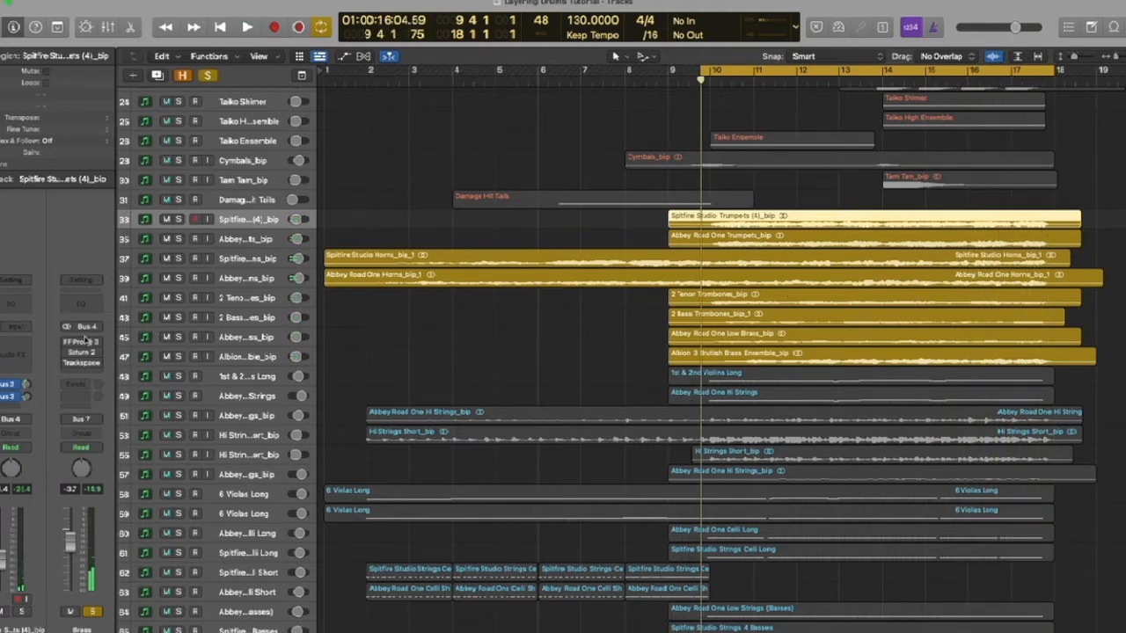
Step: Open FabFilter Pro-Q 3 on the Brass bus, inspect its EQ bands, and turn on automatic gain compensation
click(84, 343)
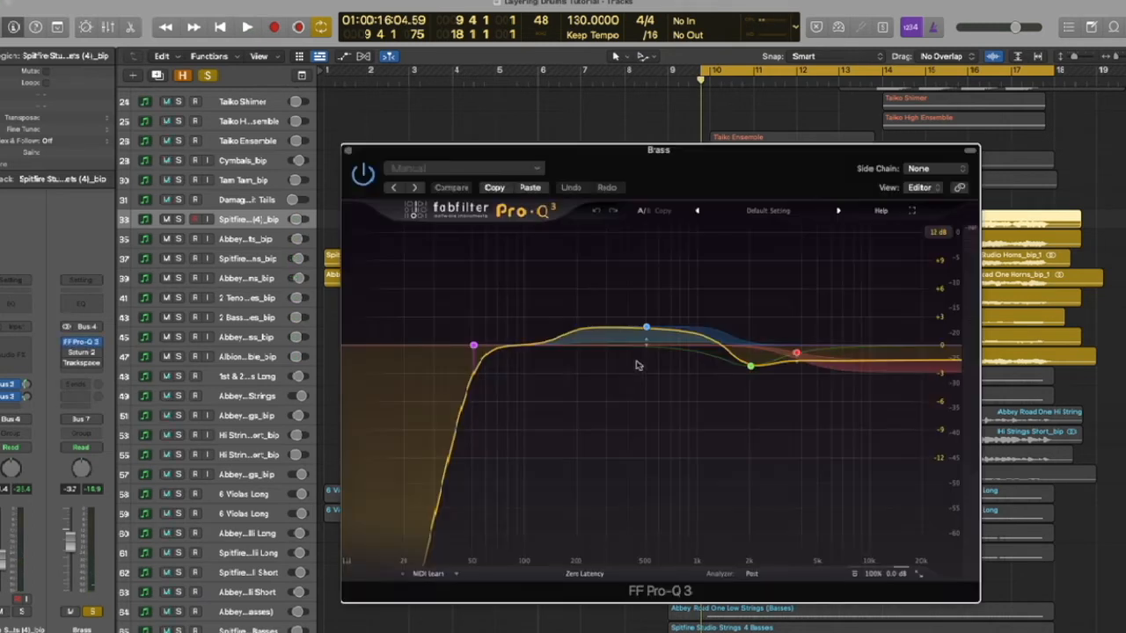
mouse_move(648, 329)
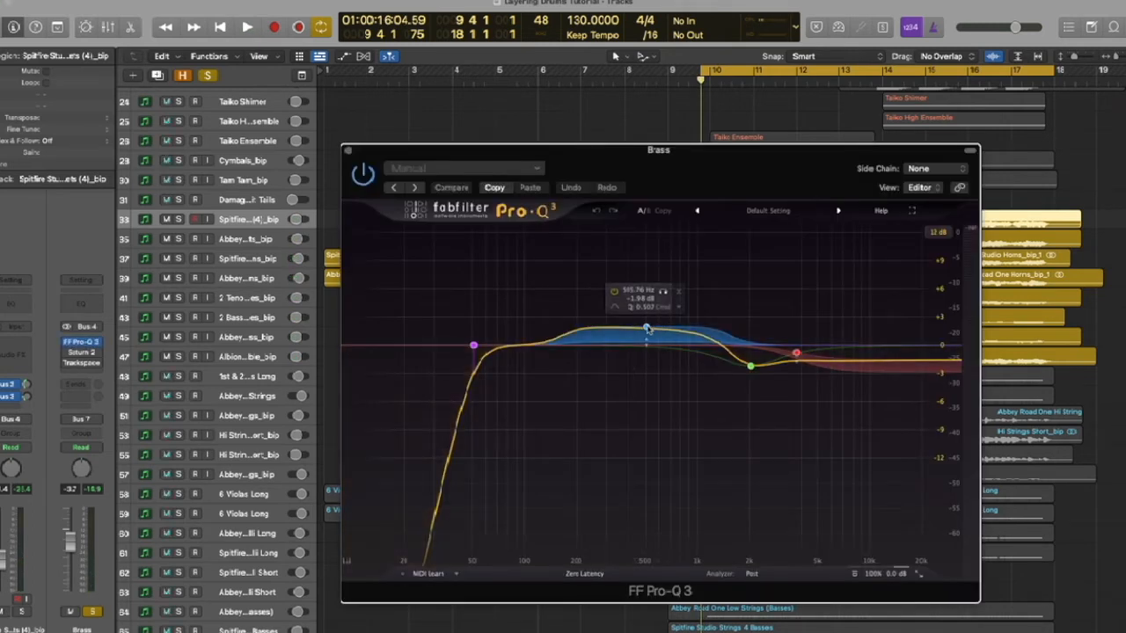
mouse_move(750, 368)
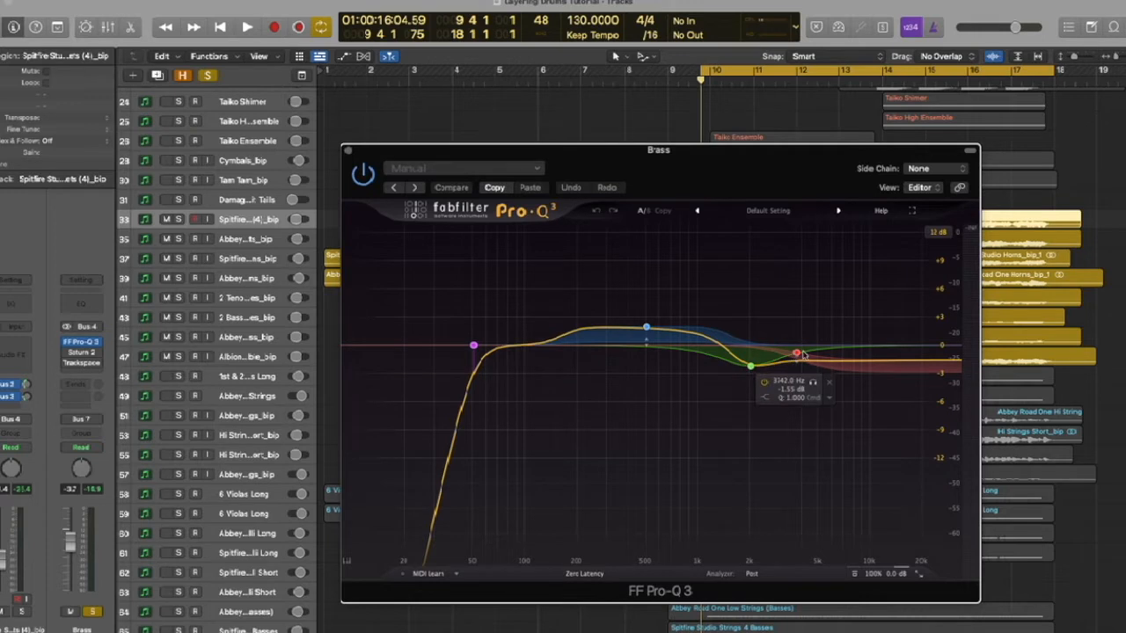
mouse_move(798, 355)
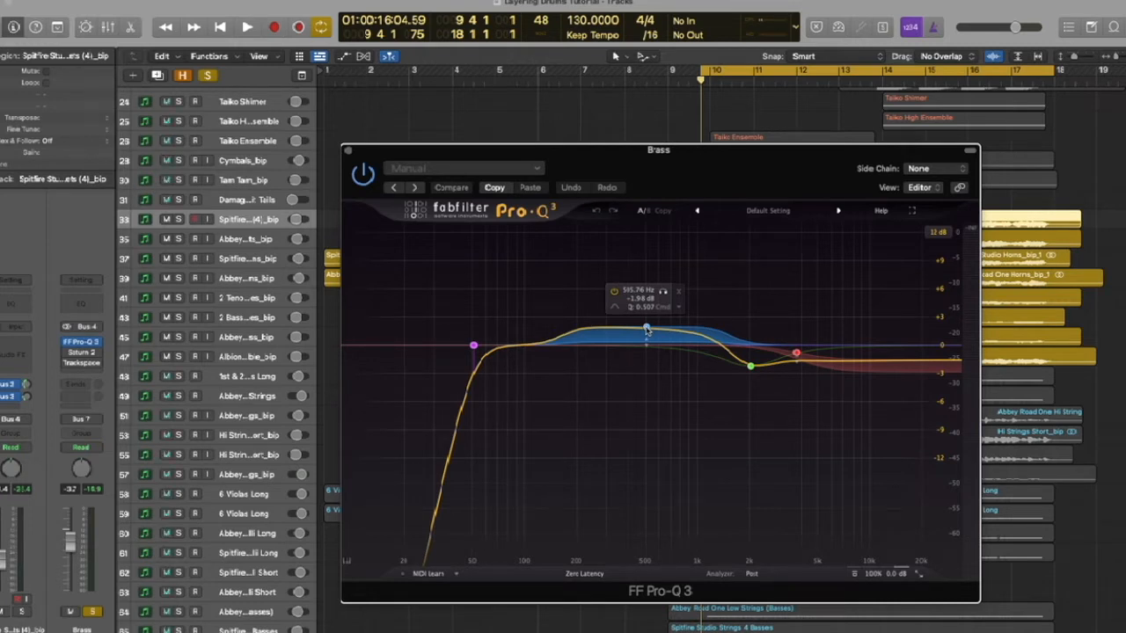
click(897, 573)
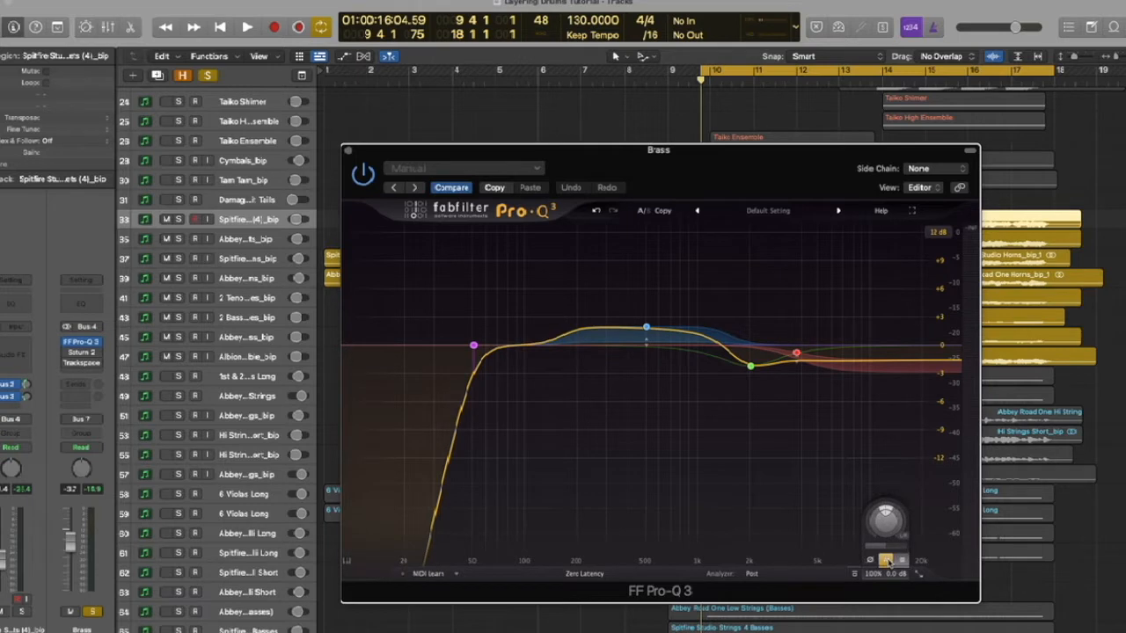
Step: Play the soloed brass while switching Pro-Q 3 between bypassed and active, stop playback, and close the equalizer
click(854, 574)
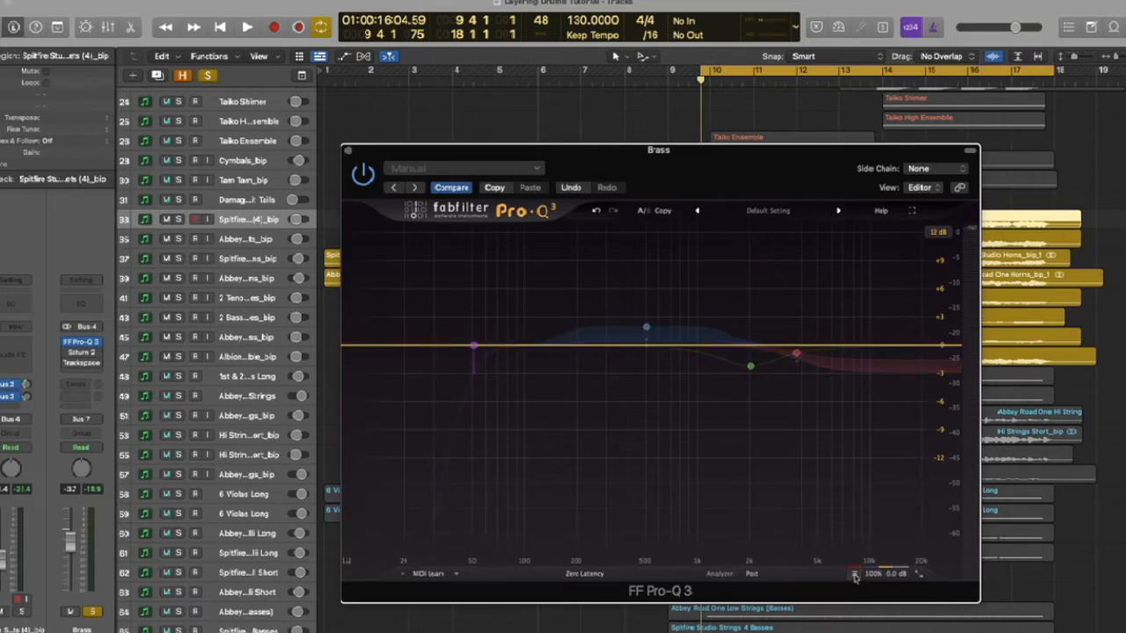
key(space)
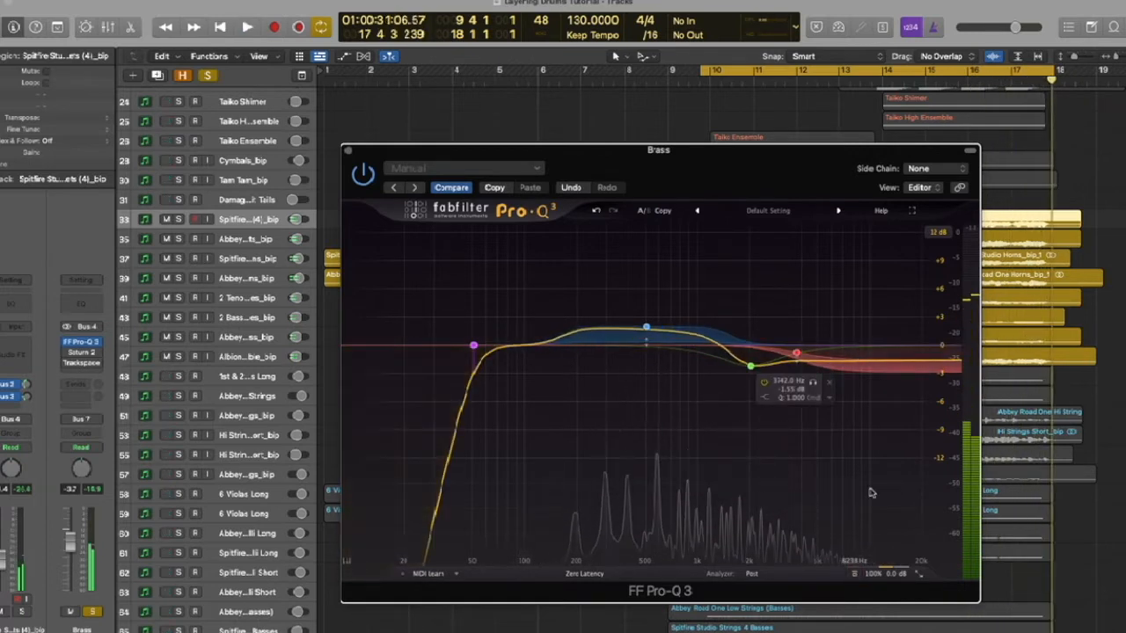
click(854, 573)
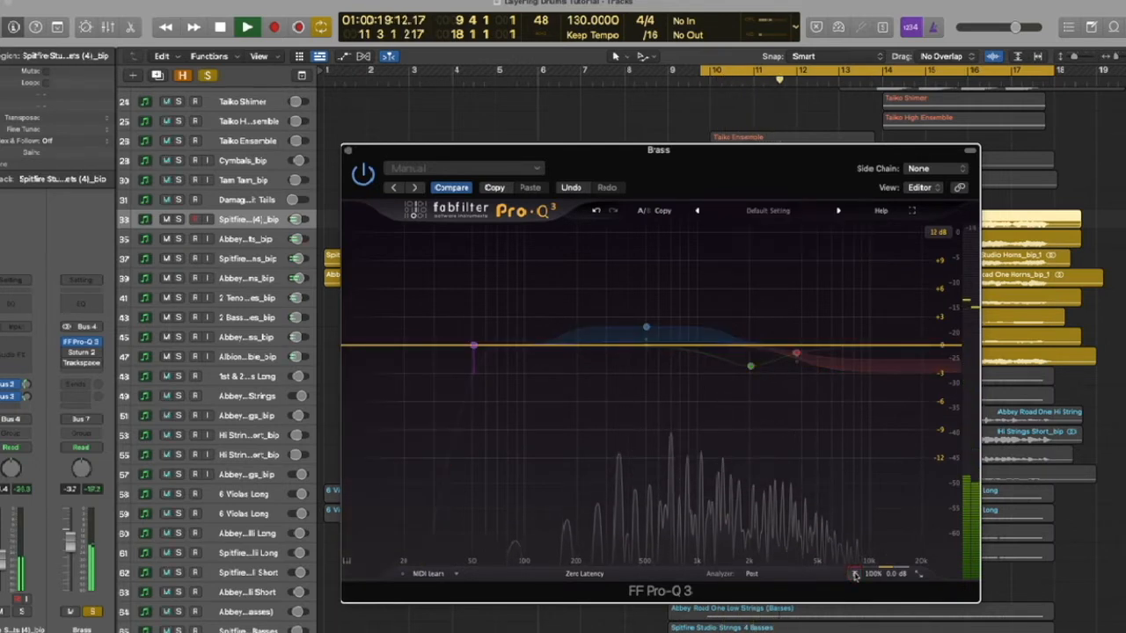
click(854, 573)
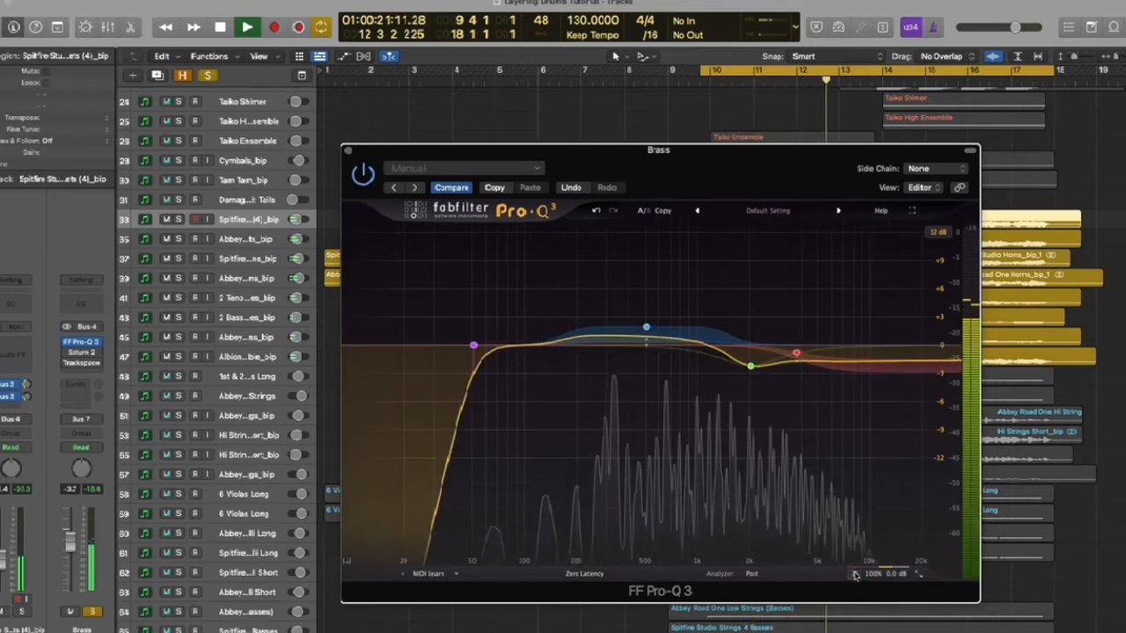
click(854, 573)
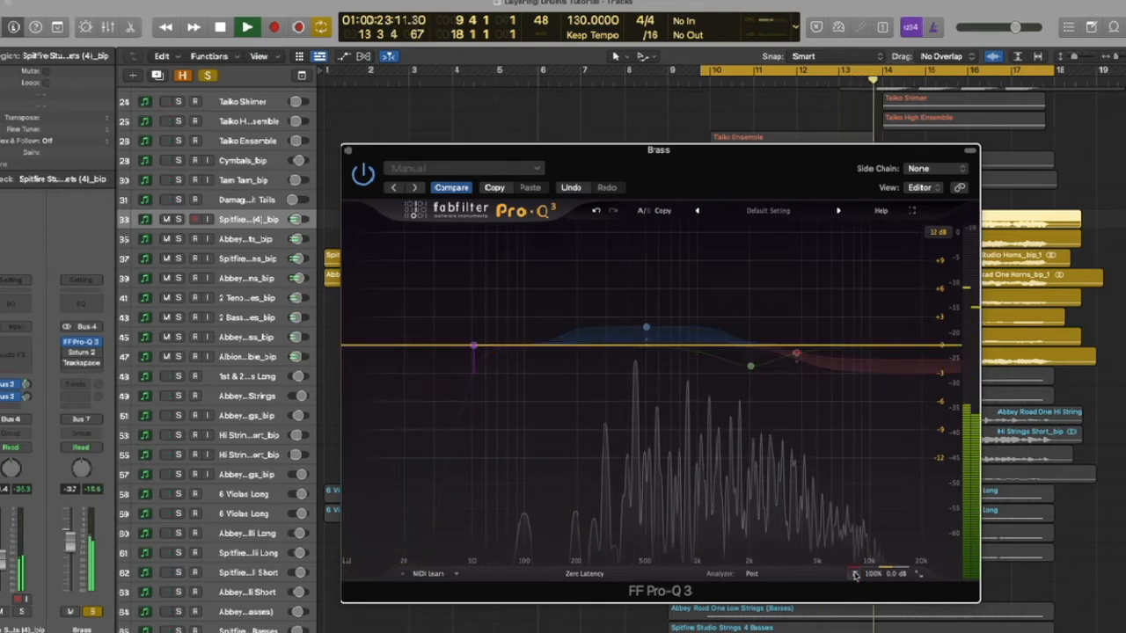
click(854, 573)
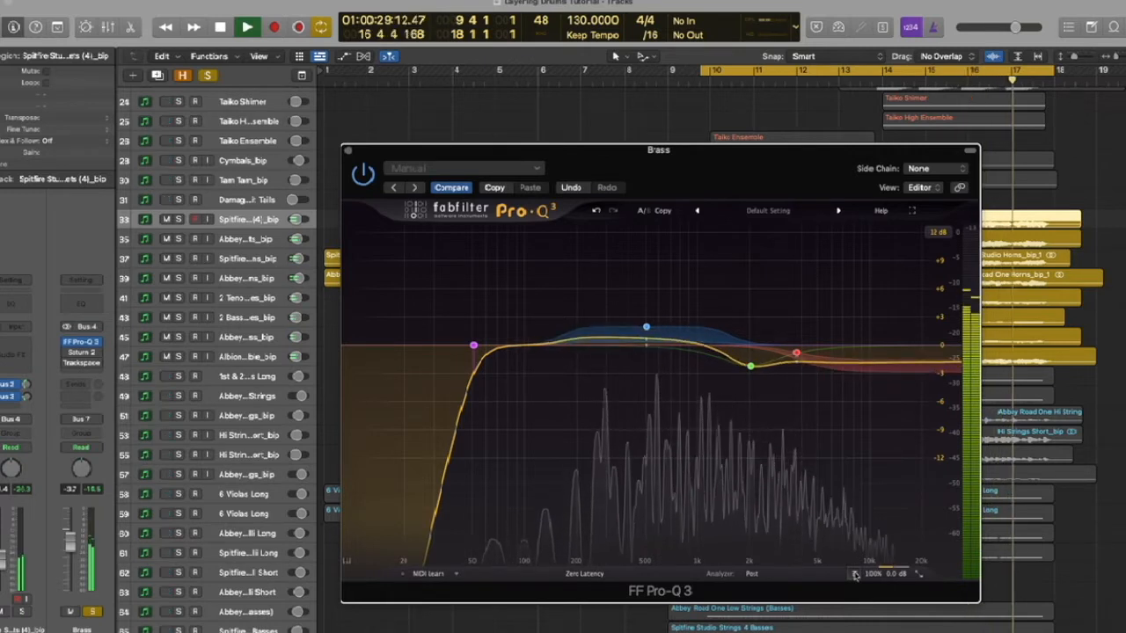
key(space)
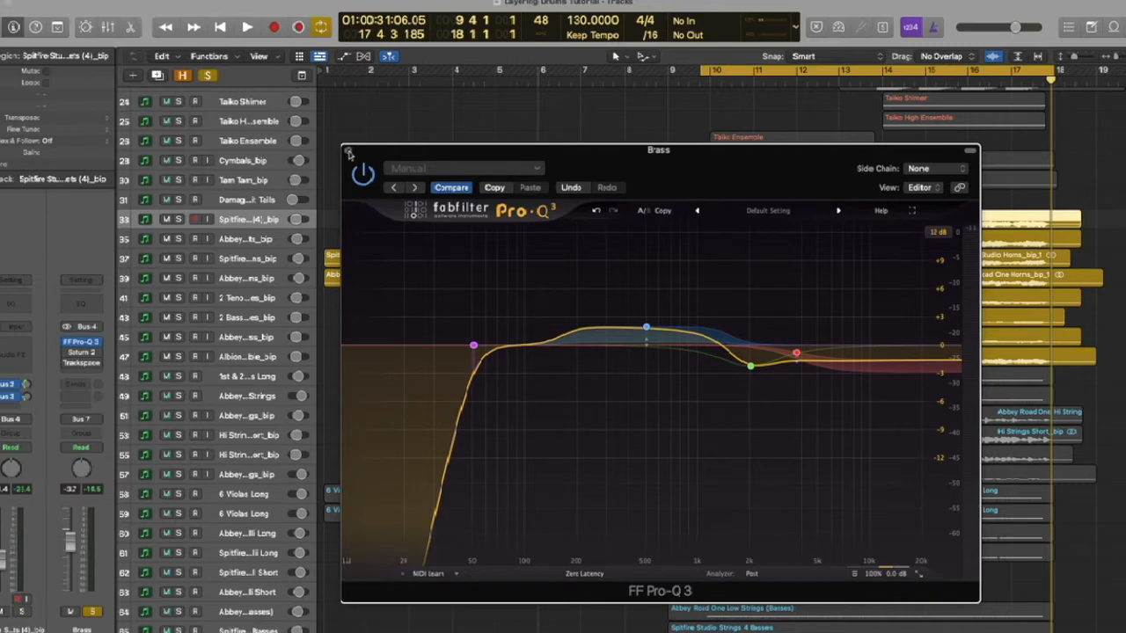
click(348, 151)
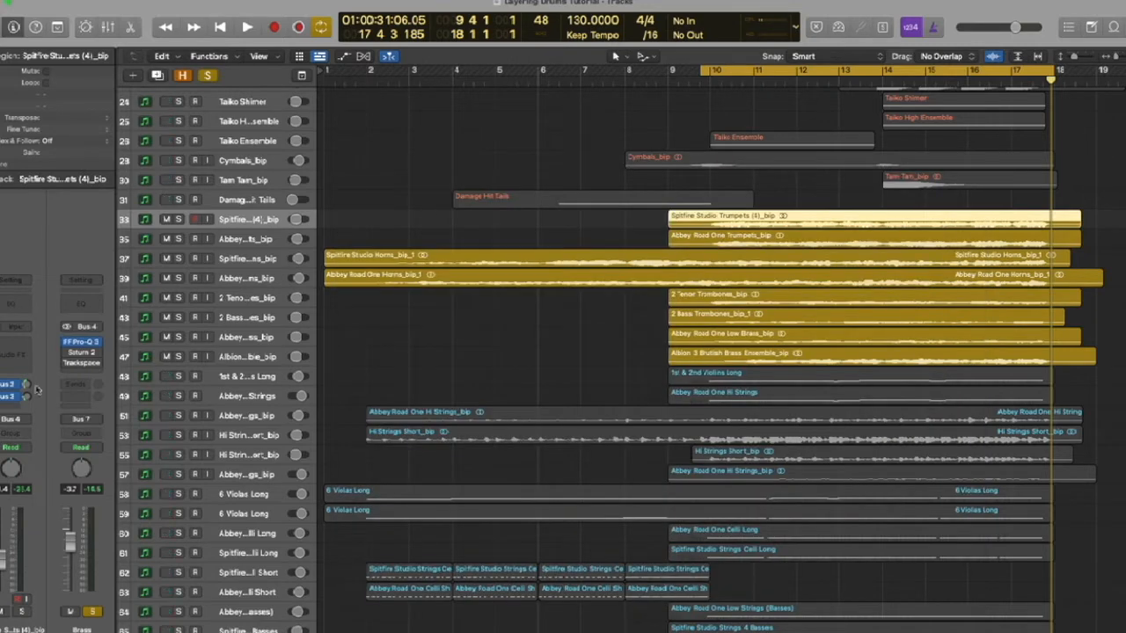
Step: Open Saturn 2 on the Brass bus, compare the looped brass with the saturation bypassed and active, and close it
click(80, 353)
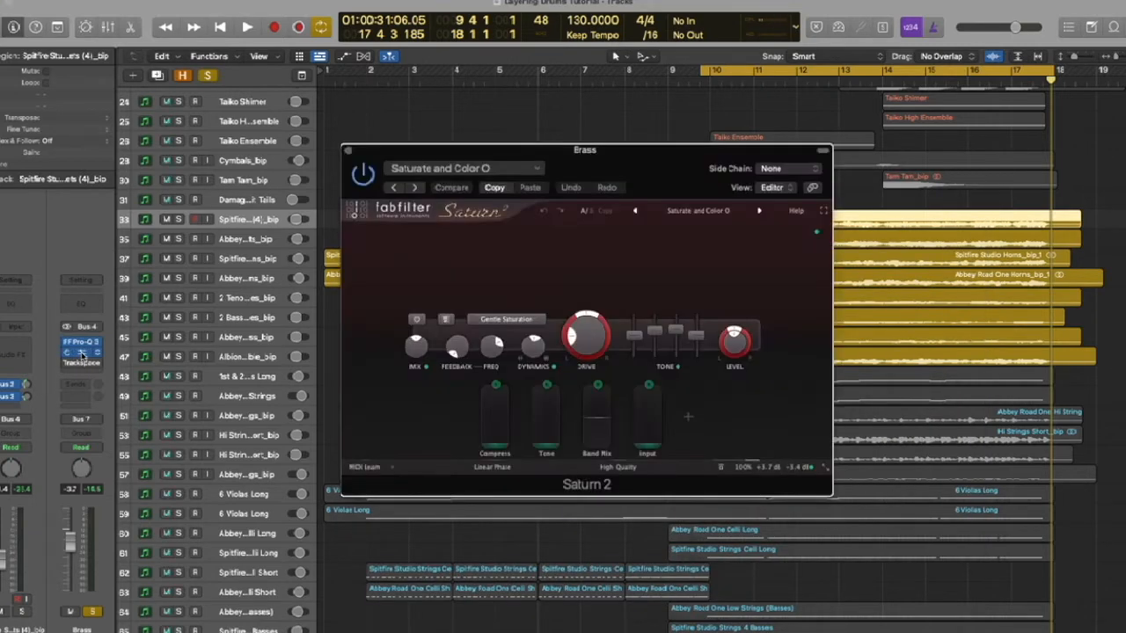
click(719, 468)
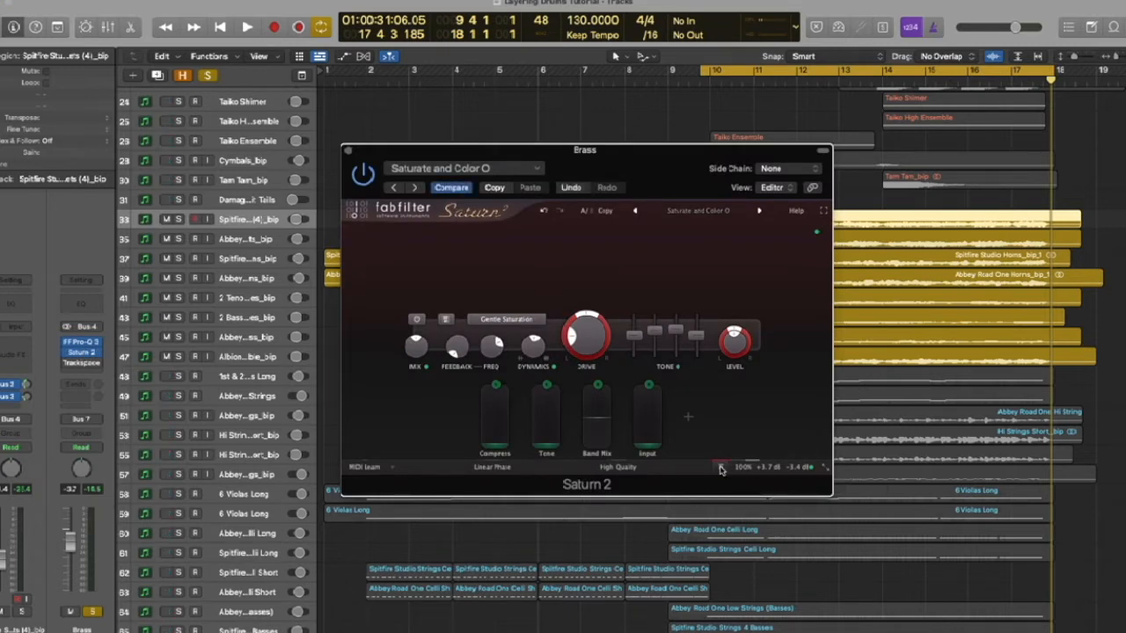
key(space)
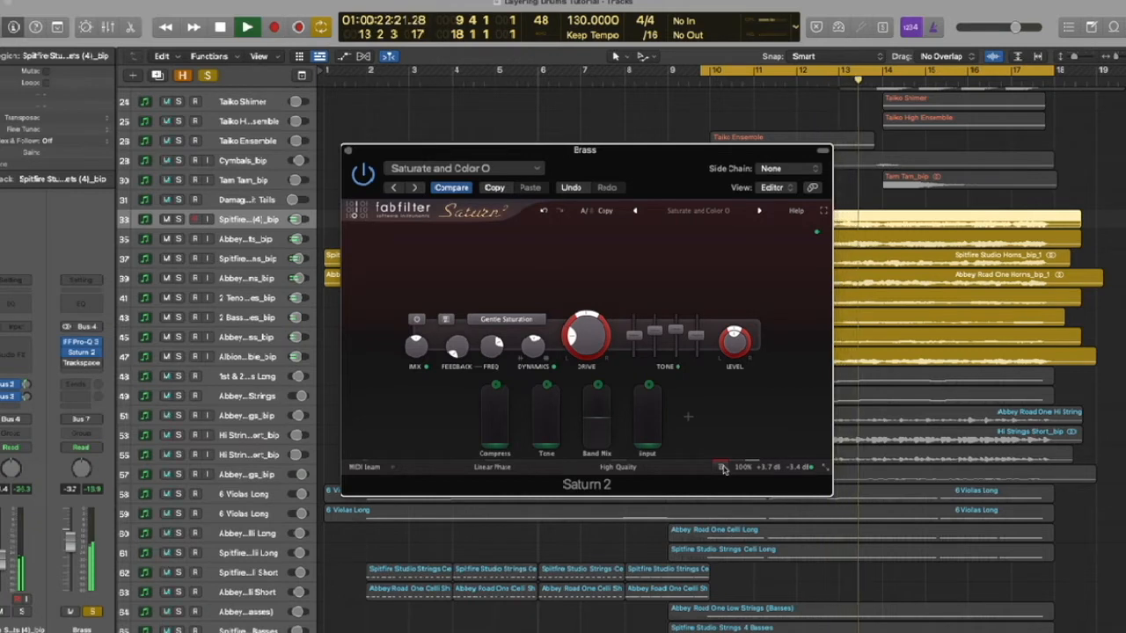
click(721, 467)
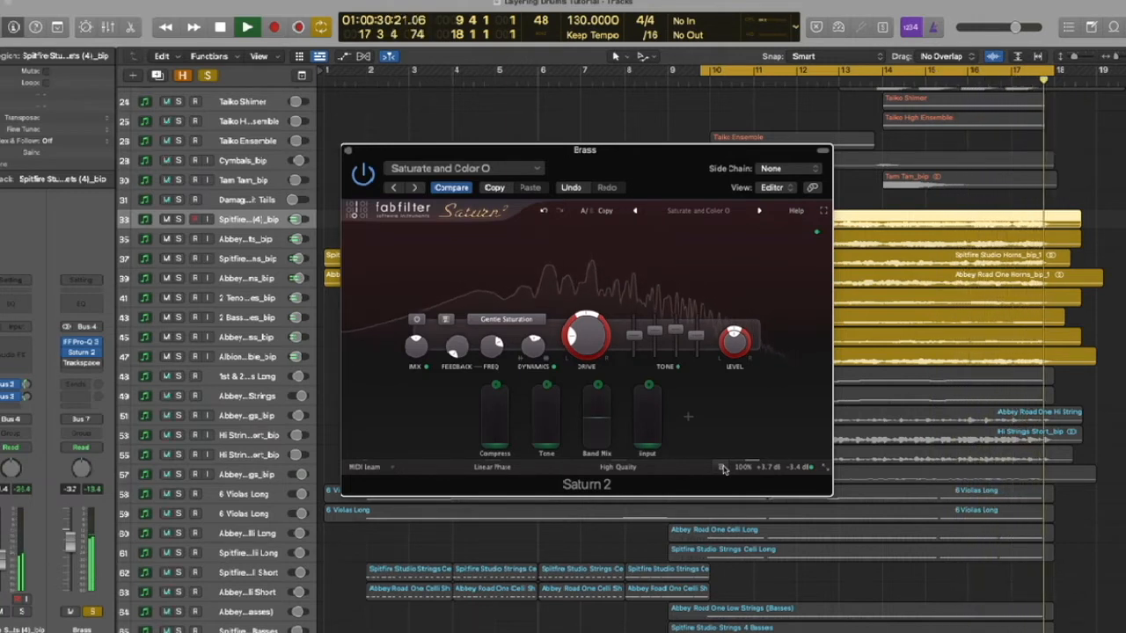
key(space)
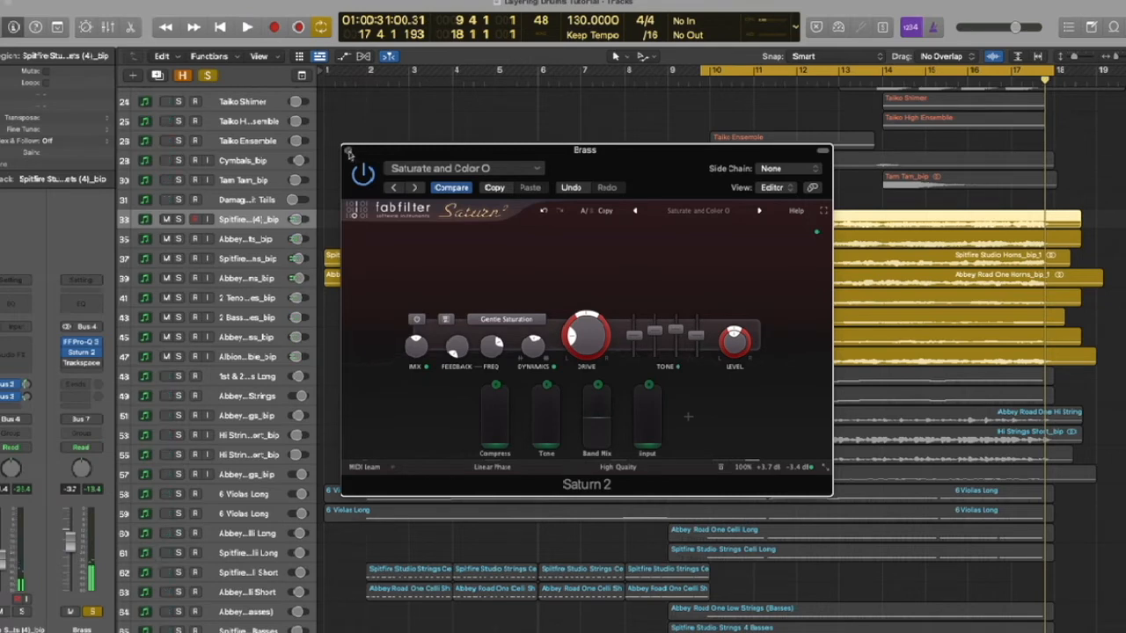
click(348, 152)
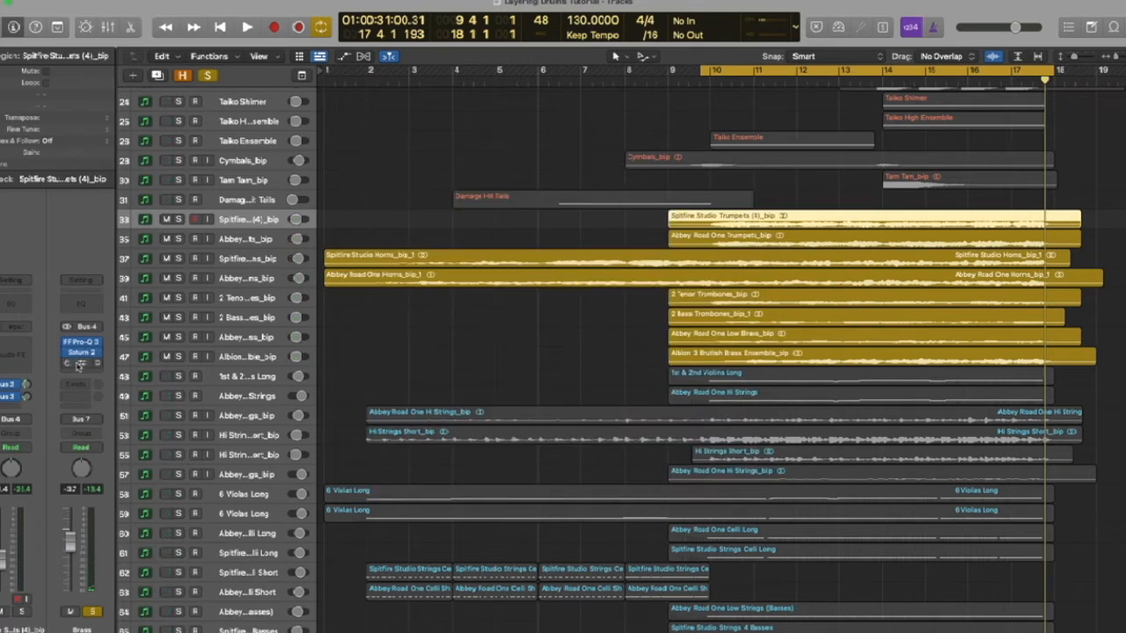
Step: Open Trackspacer on the Brass bus to examine its amount and Bus 1 side-chain settings, and close it
click(81, 363)
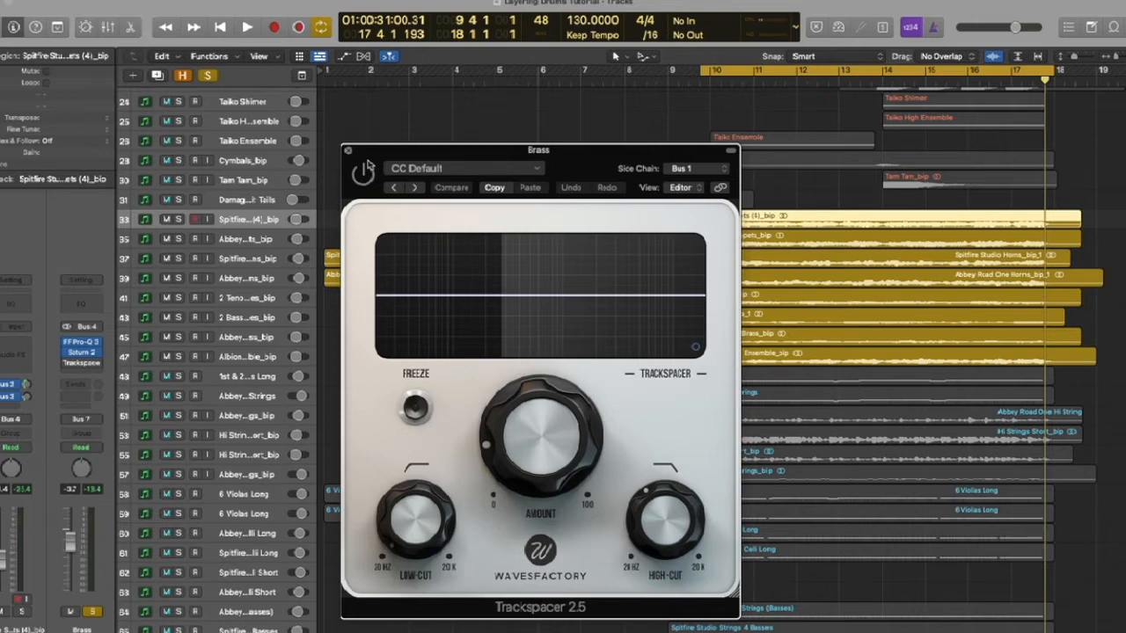
key(super+w)
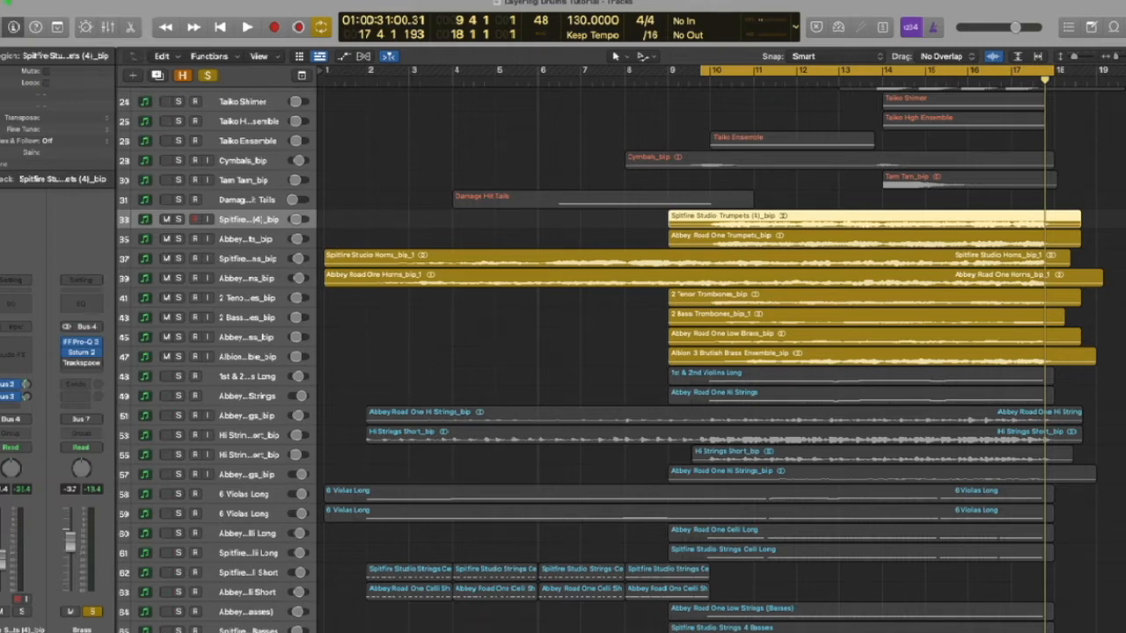
Step: Solo the strings together with the brass and play both sections through the loop
click(237, 376)
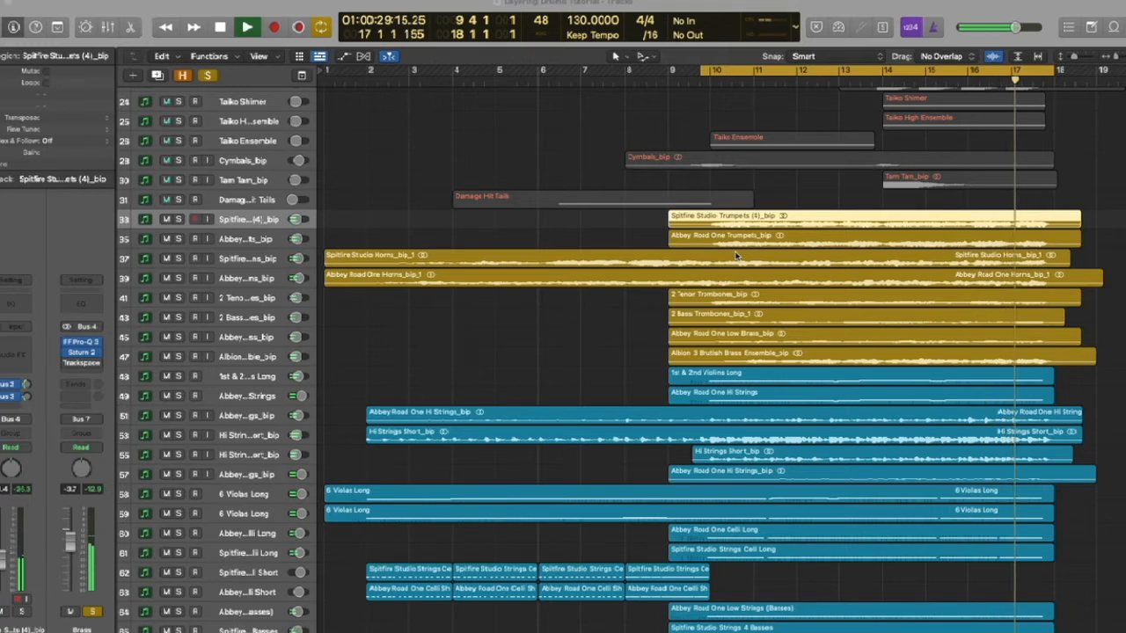
key(space)
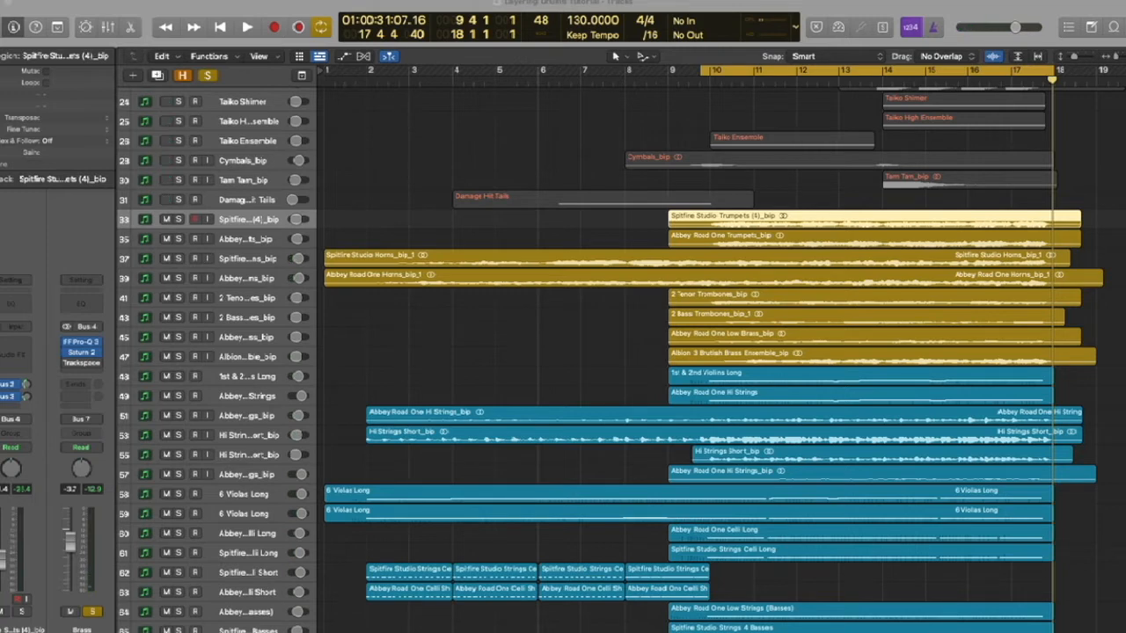
Step: Add the percussion to the soloed sections, extend the loop start back to about bar 2, and play the combined sections
key(ctrl+m)
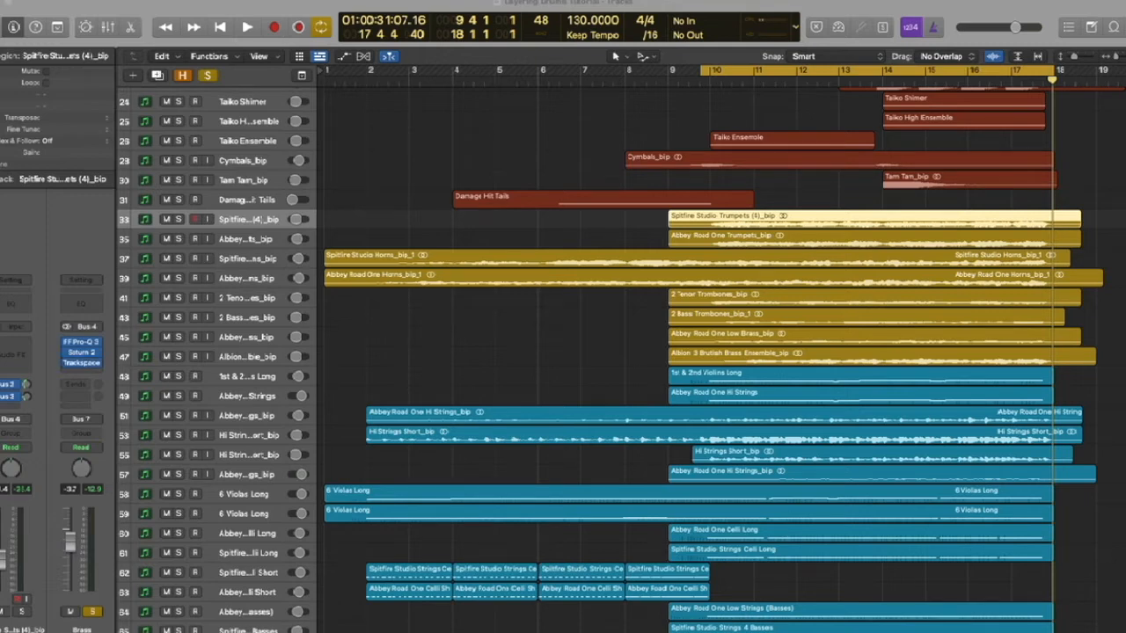
drag(704, 70, 357, 70)
key(space)
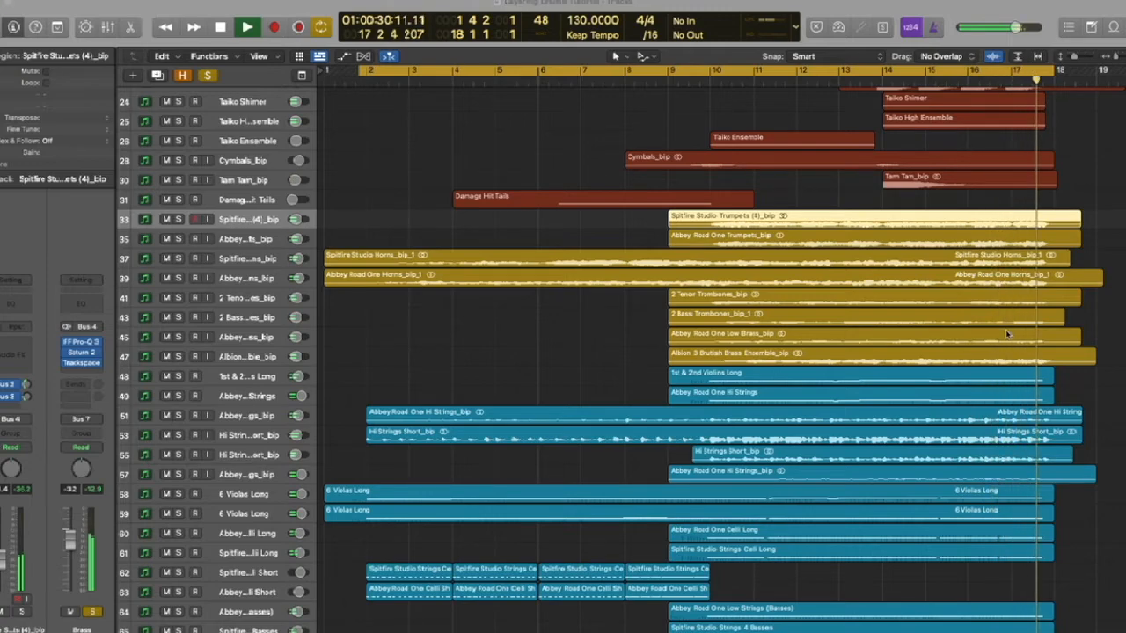
key(space)
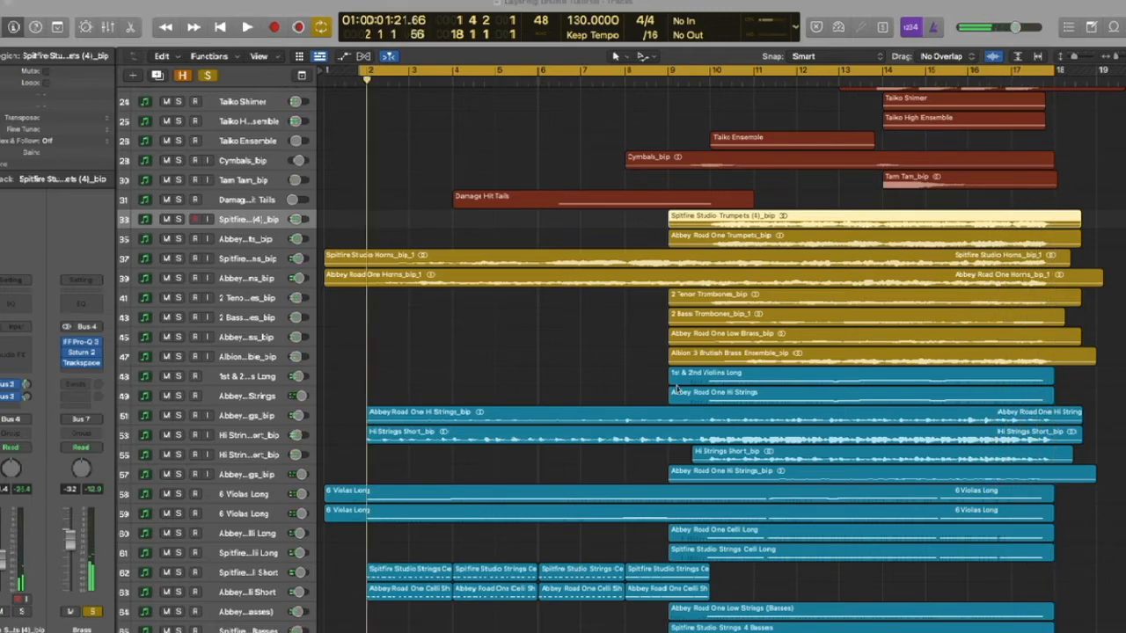
Step: Examine the volume levels of the individual brass and string tracks in an enlarged track view
scroll(675, 387, up, 5)
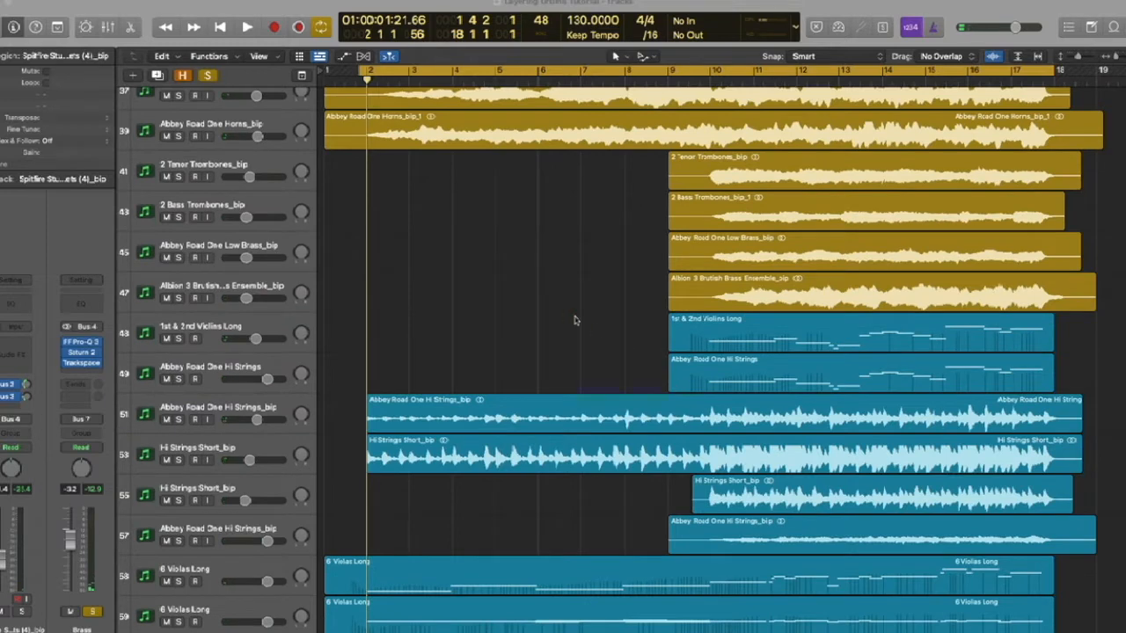
key(a)
key(a)
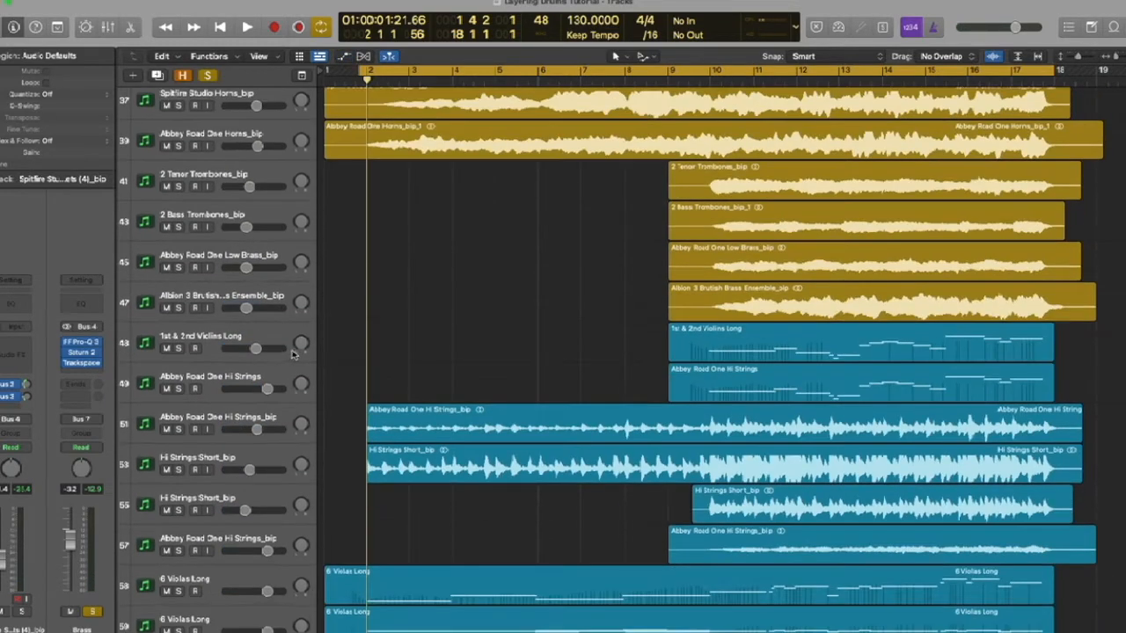
click(256, 348)
scroll(708, 385, down, 5)
scroll(708, 385, down, 5)
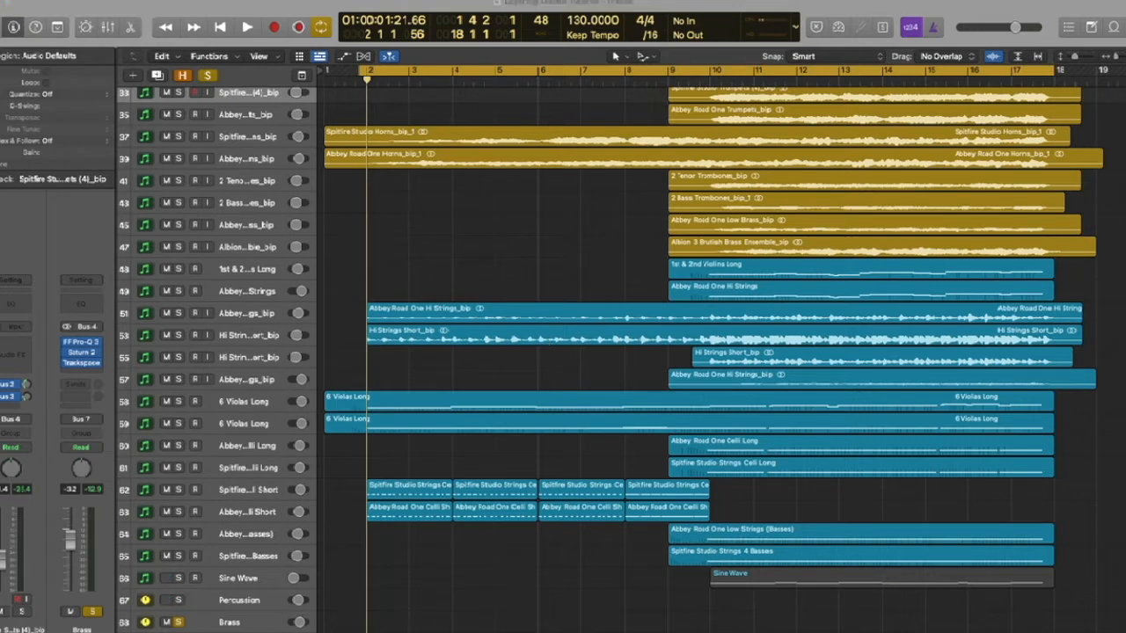
Step: Clear the solos and open the FabFilter Pro-MB multiband compressor on the MIX C bus
key(ctrl+m)
key(ctrl+s)
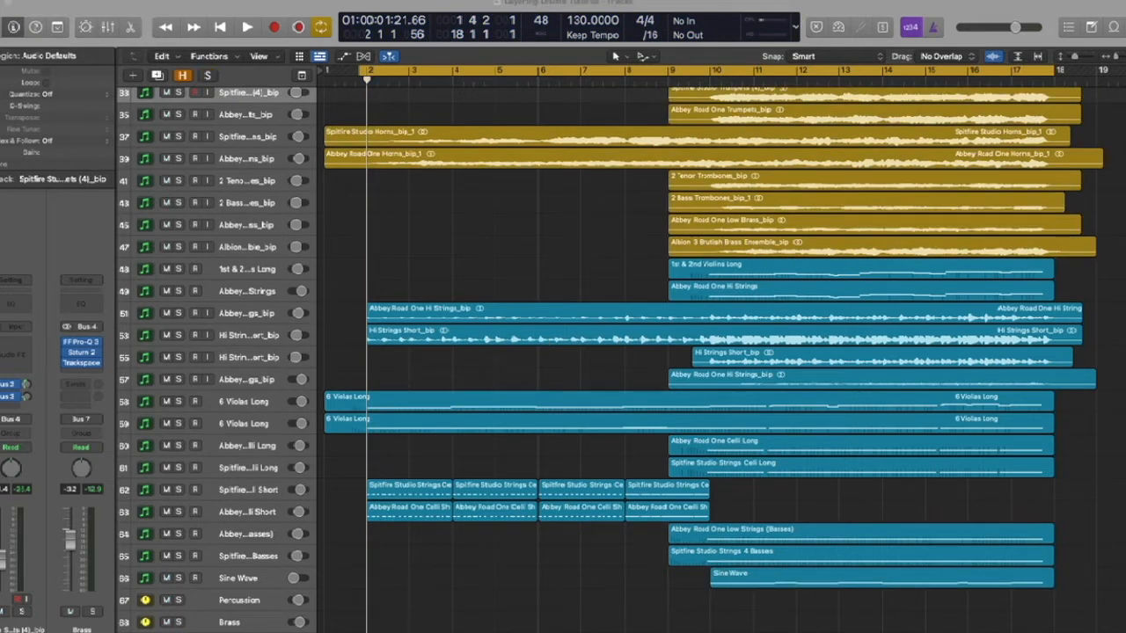
key(v)
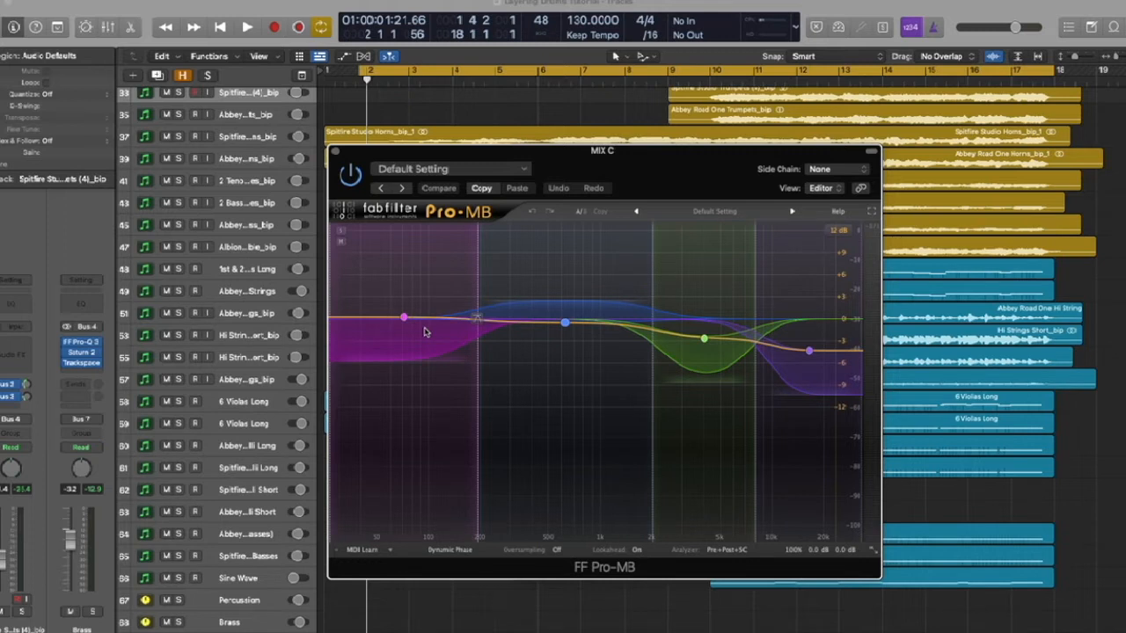
Step: Play the soloed brass and strings through the loop, switching the Pro-MB bypass on and off to compare the compression
key(space)
mouse_move(790, 534)
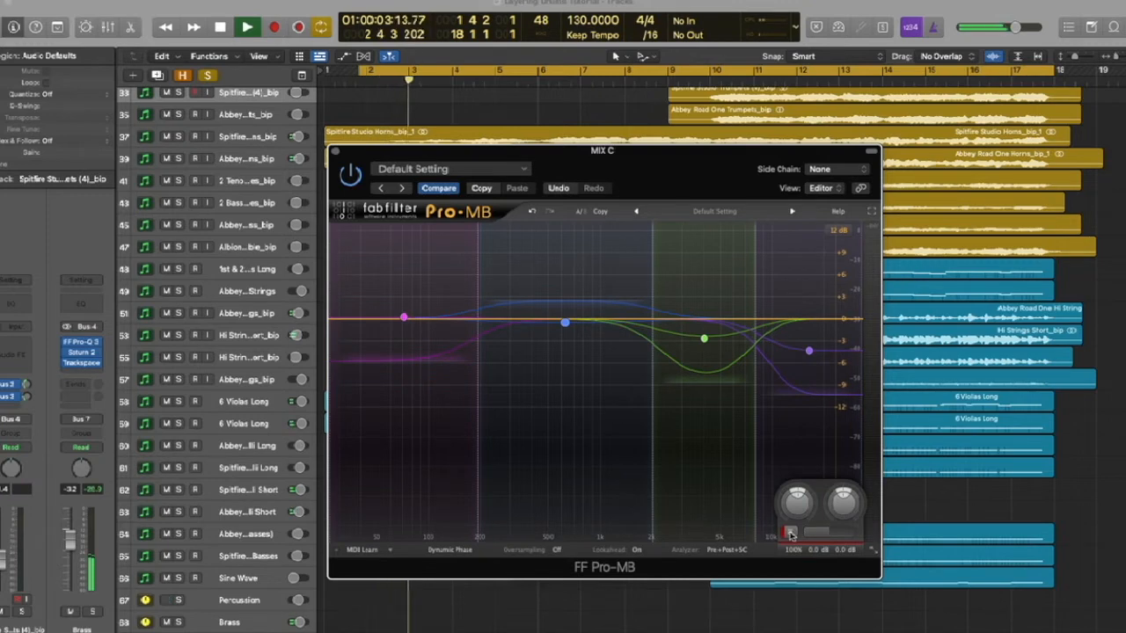
click(790, 534)
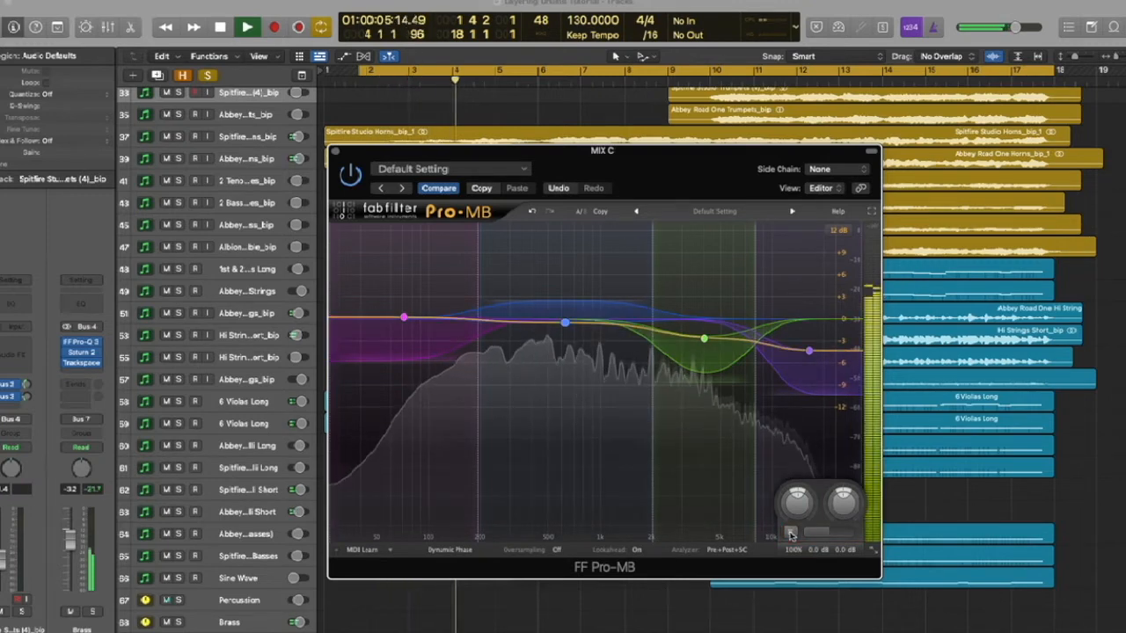
click(790, 534)
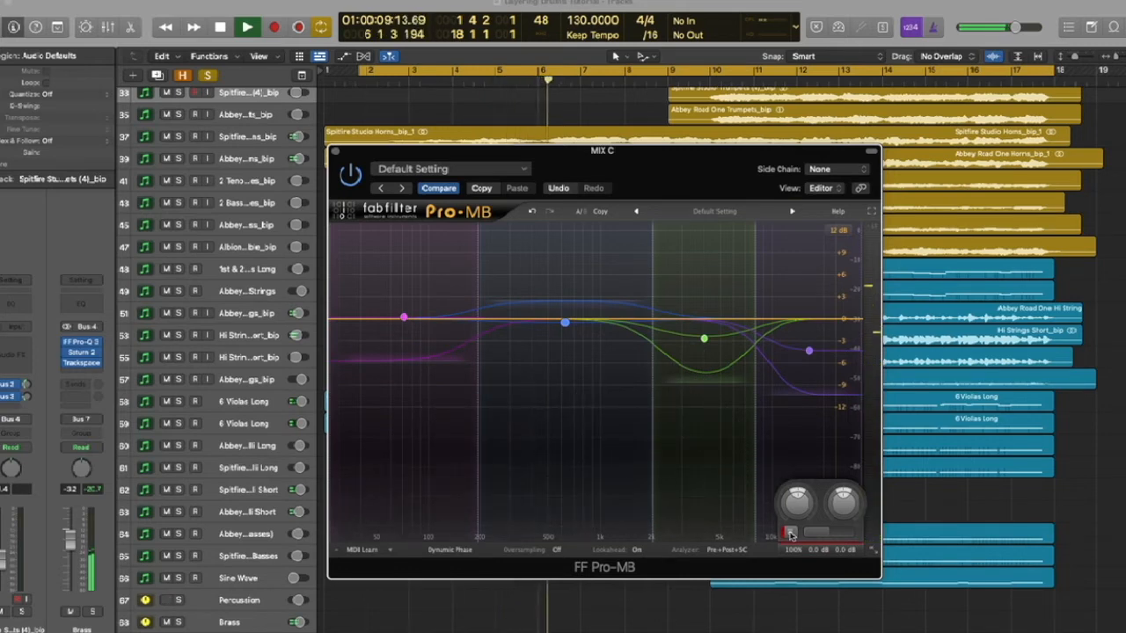
click(789, 534)
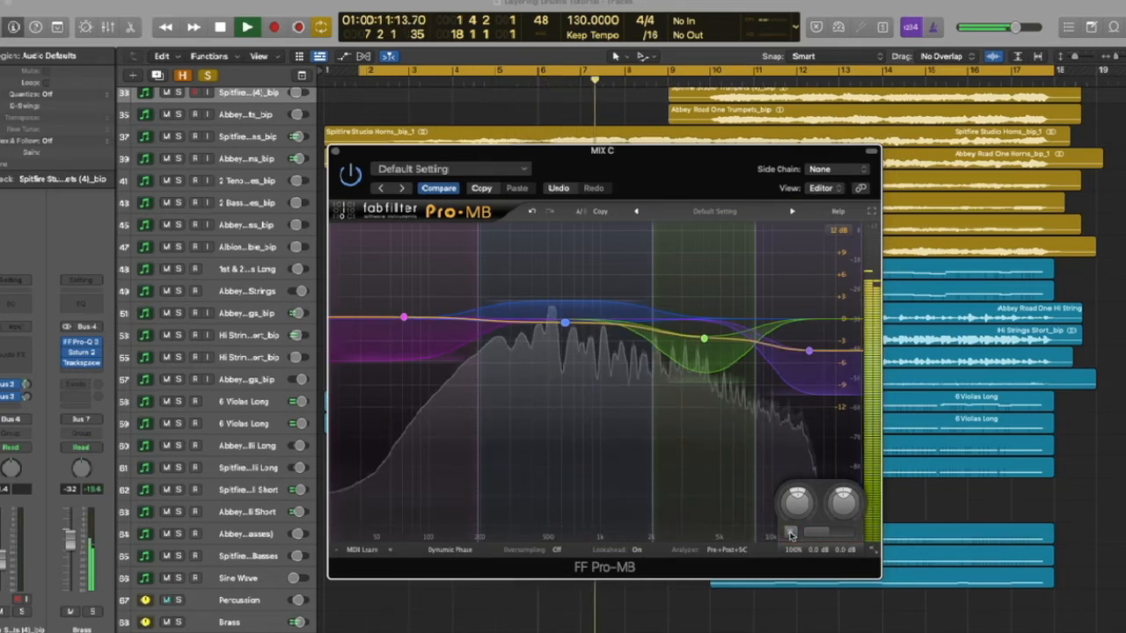
click(790, 534)
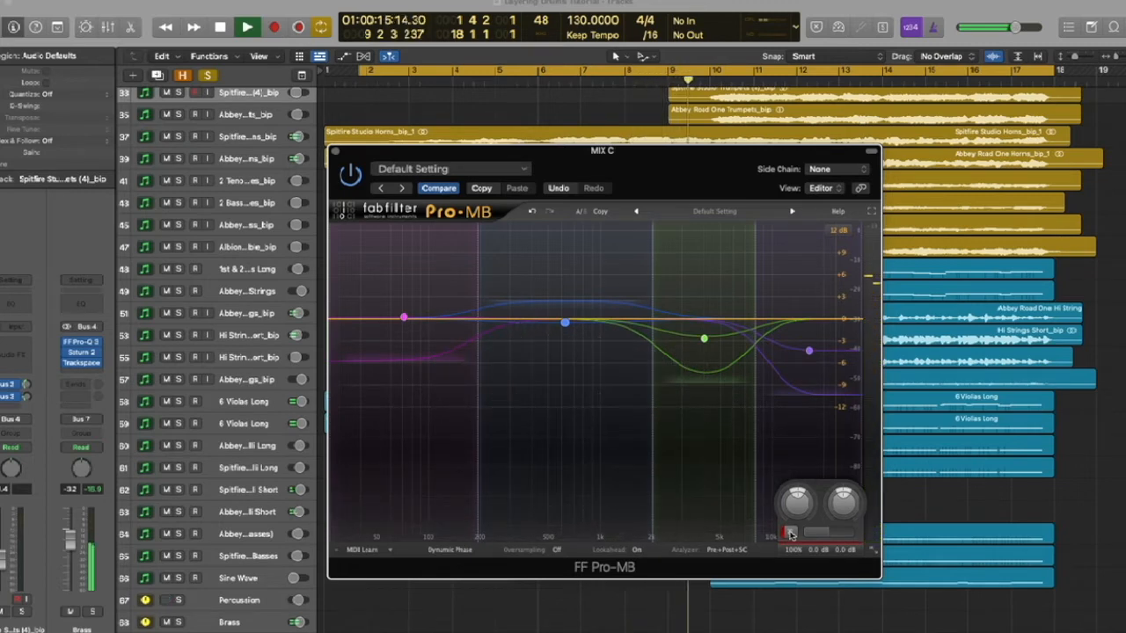
click(789, 534)
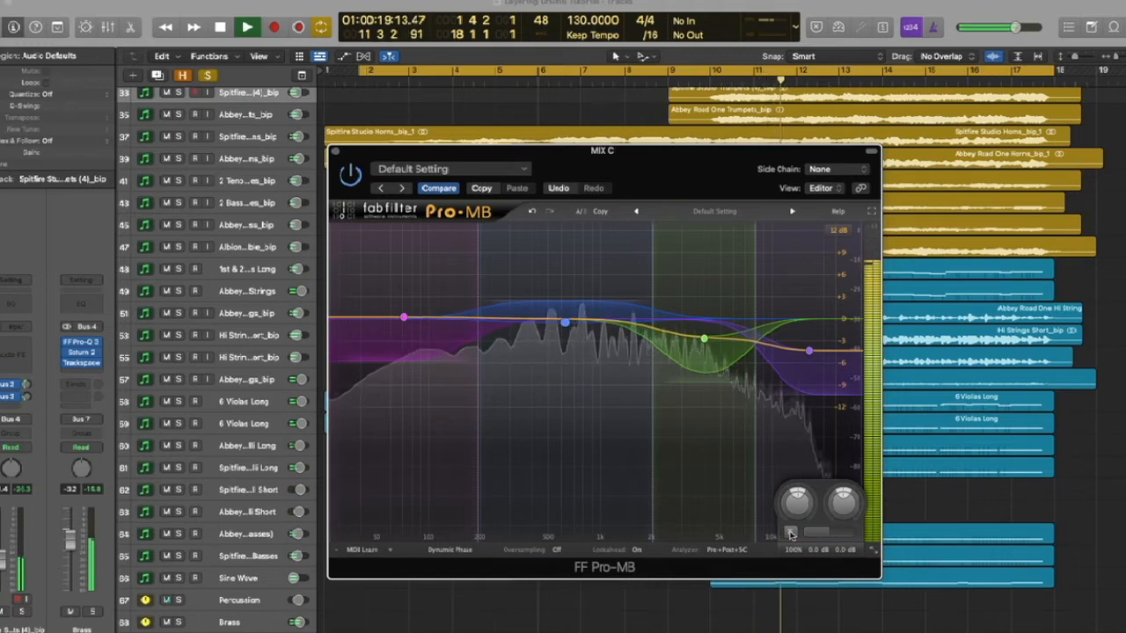
click(790, 534)
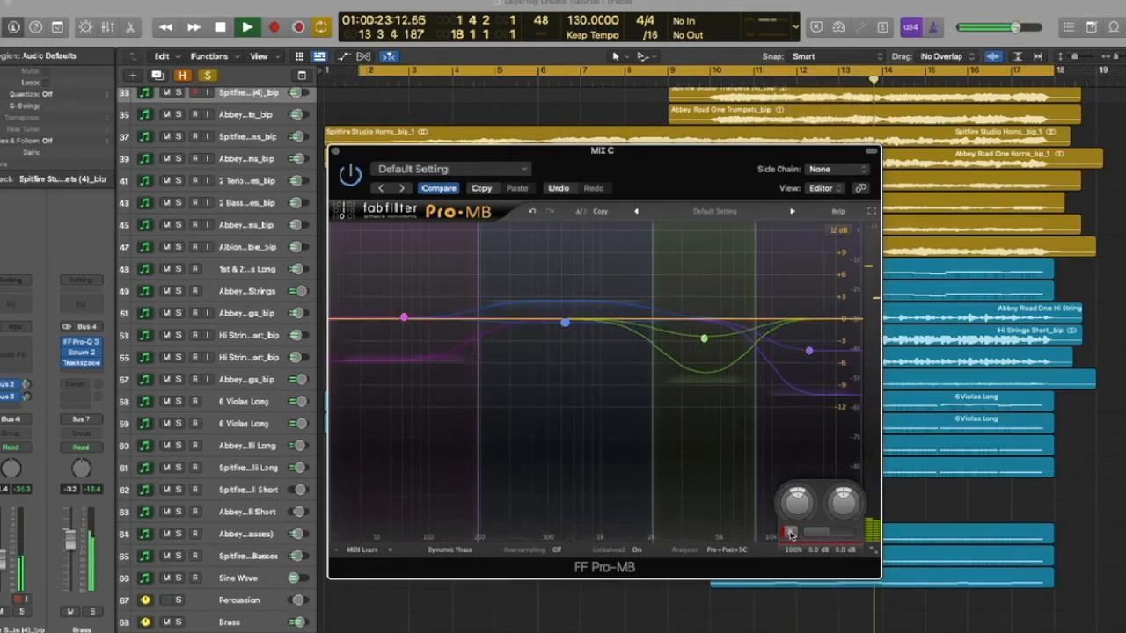
click(789, 534)
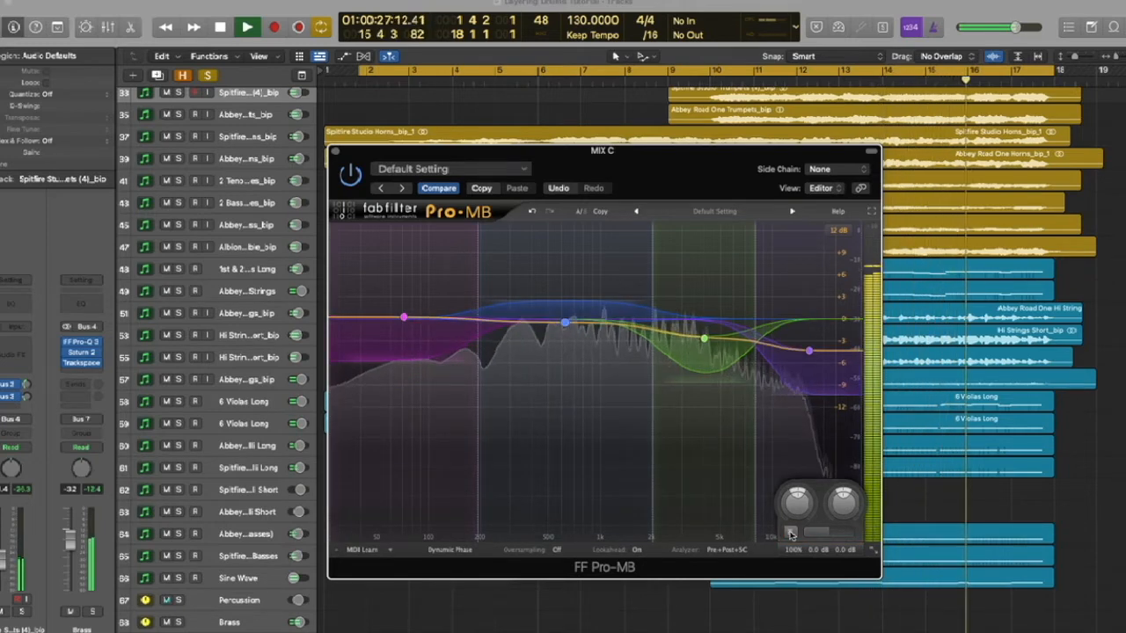
click(790, 534)
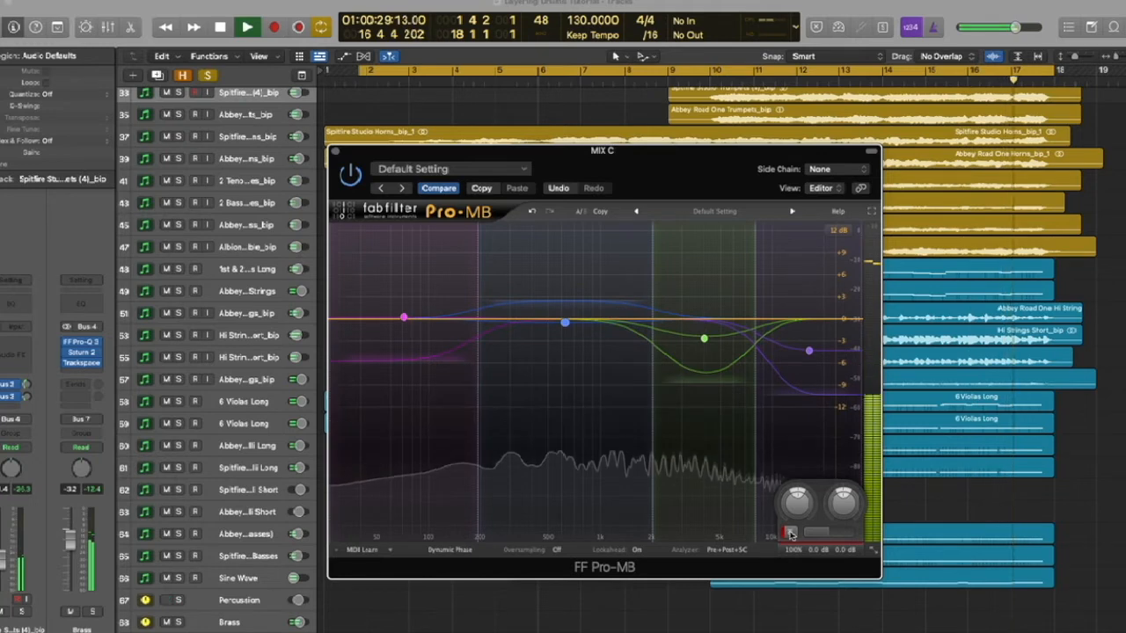
click(789, 534)
key(space)
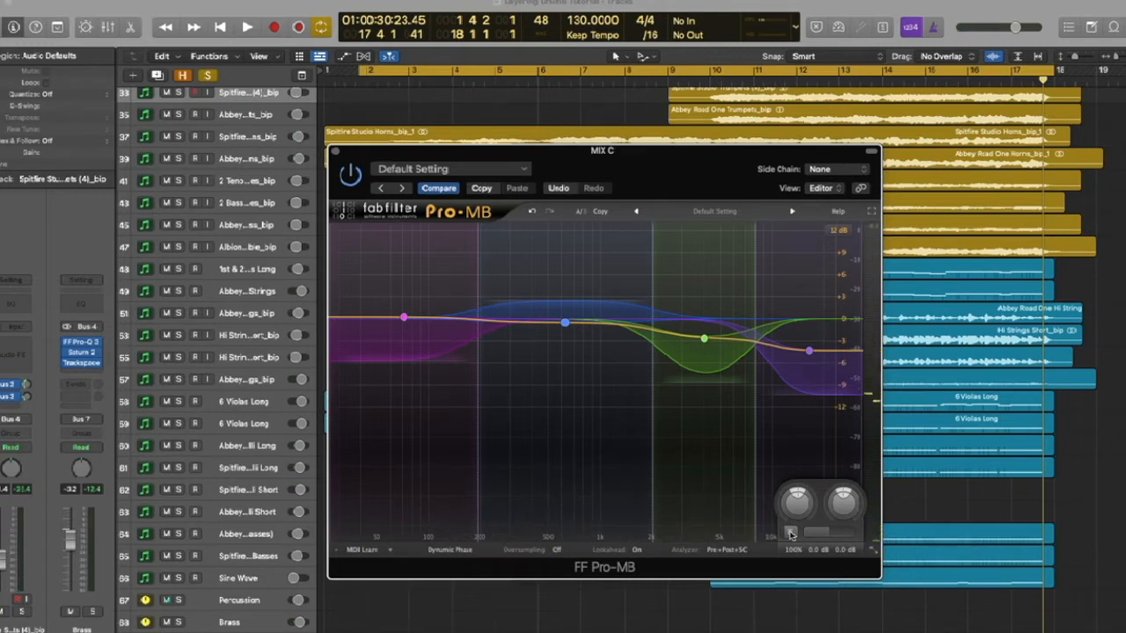
Step: Play the full mix with percussion through the loop, comparing it with Pro-MB bypassed and active
click(695, 159)
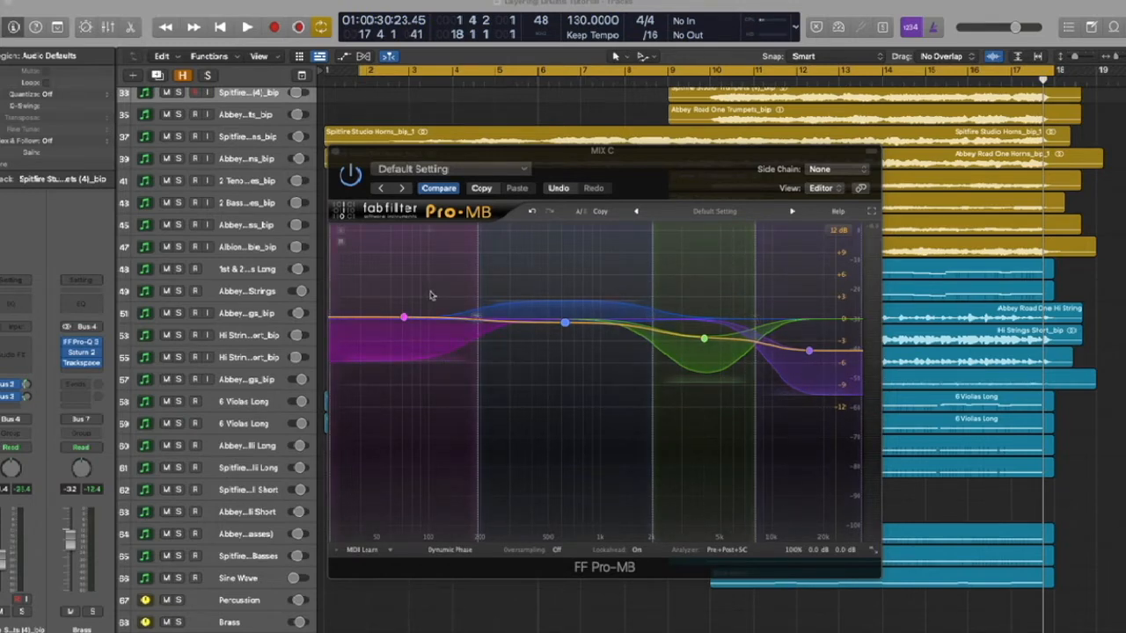
key(space)
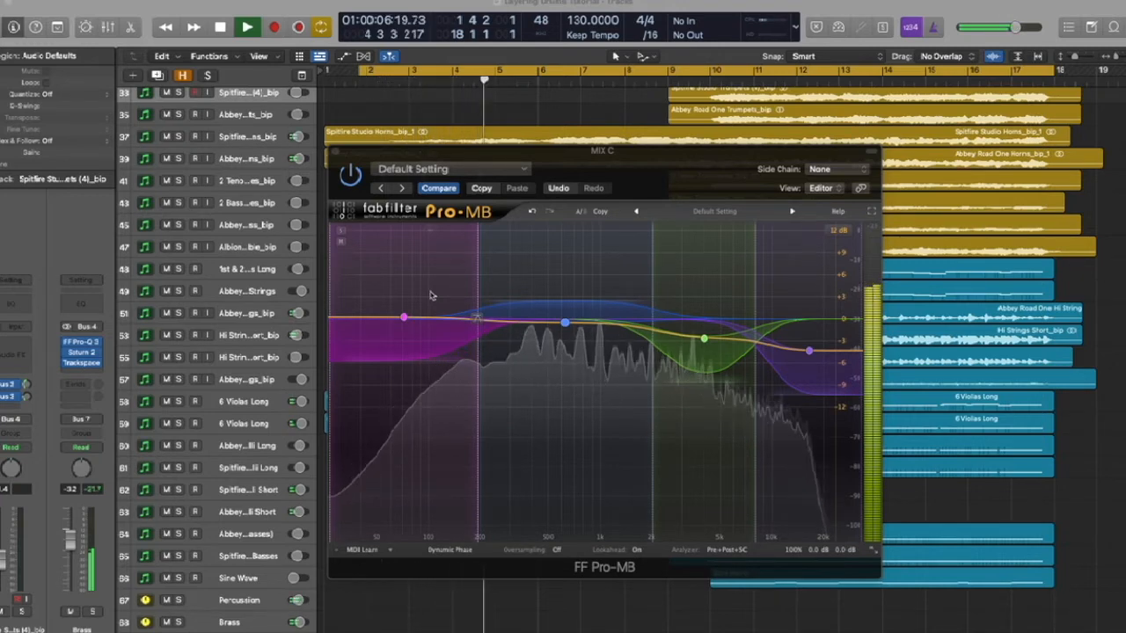
mouse_move(790, 538)
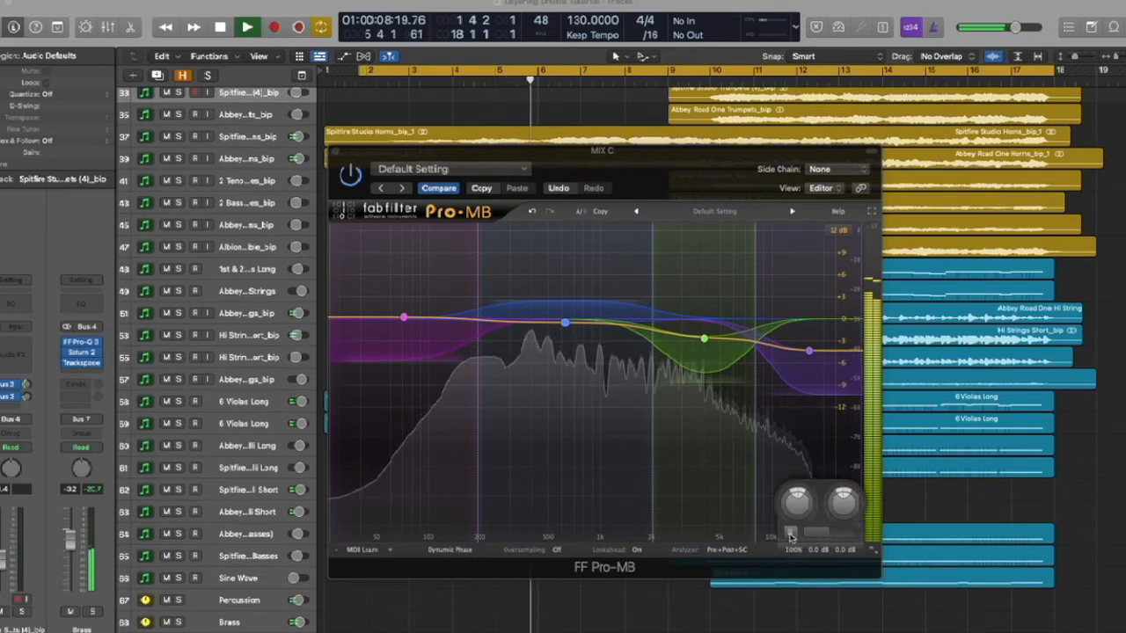
click(789, 536)
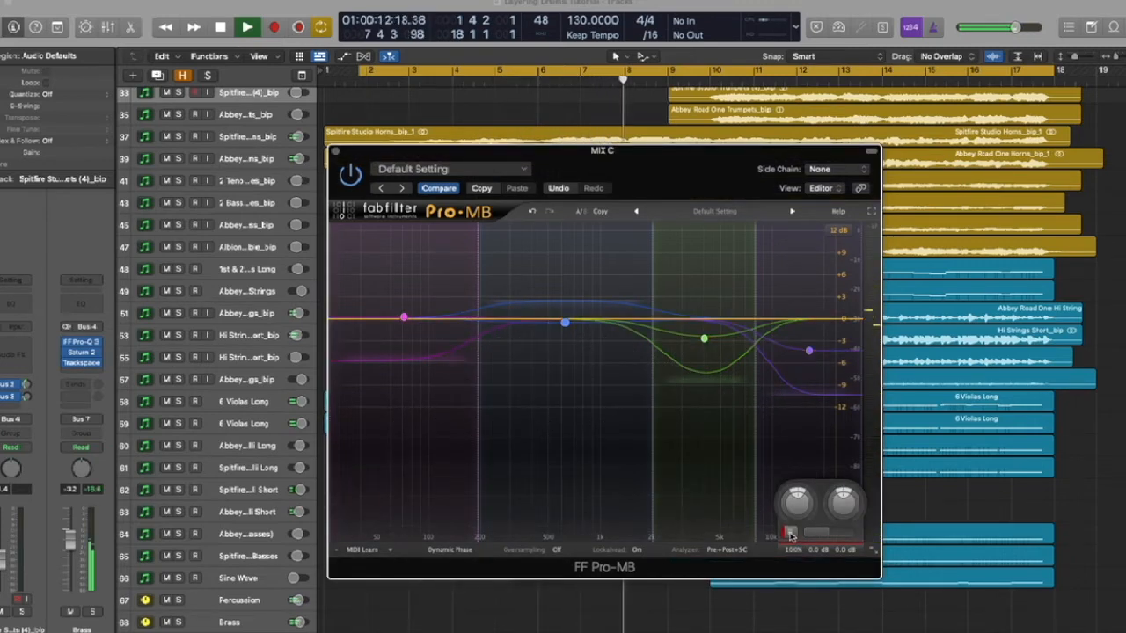
click(790, 534)
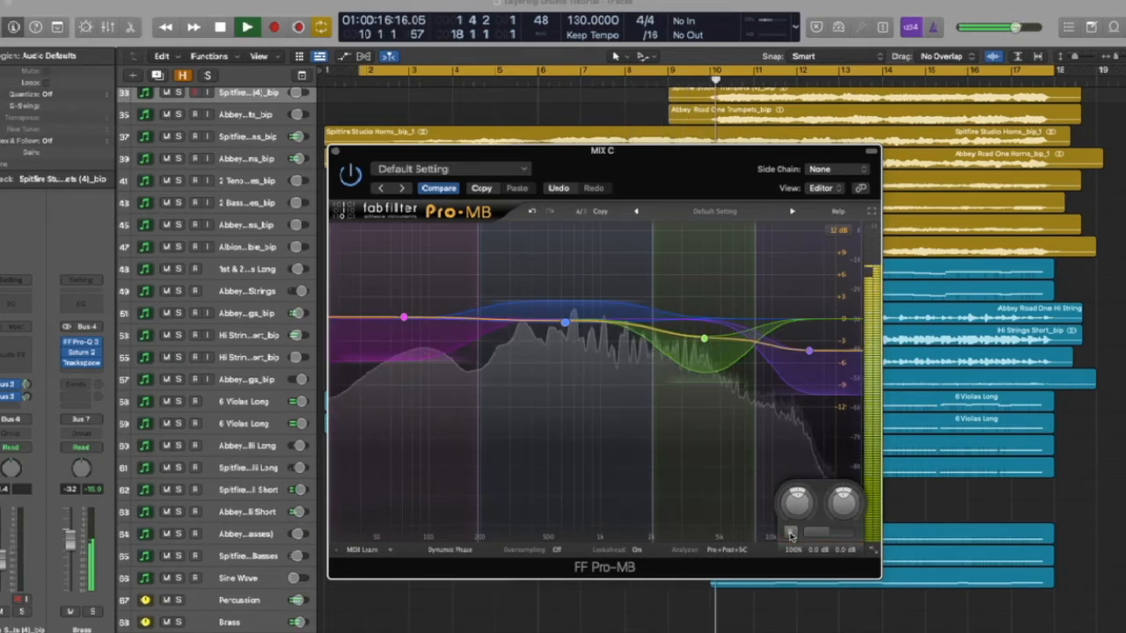
click(789, 535)
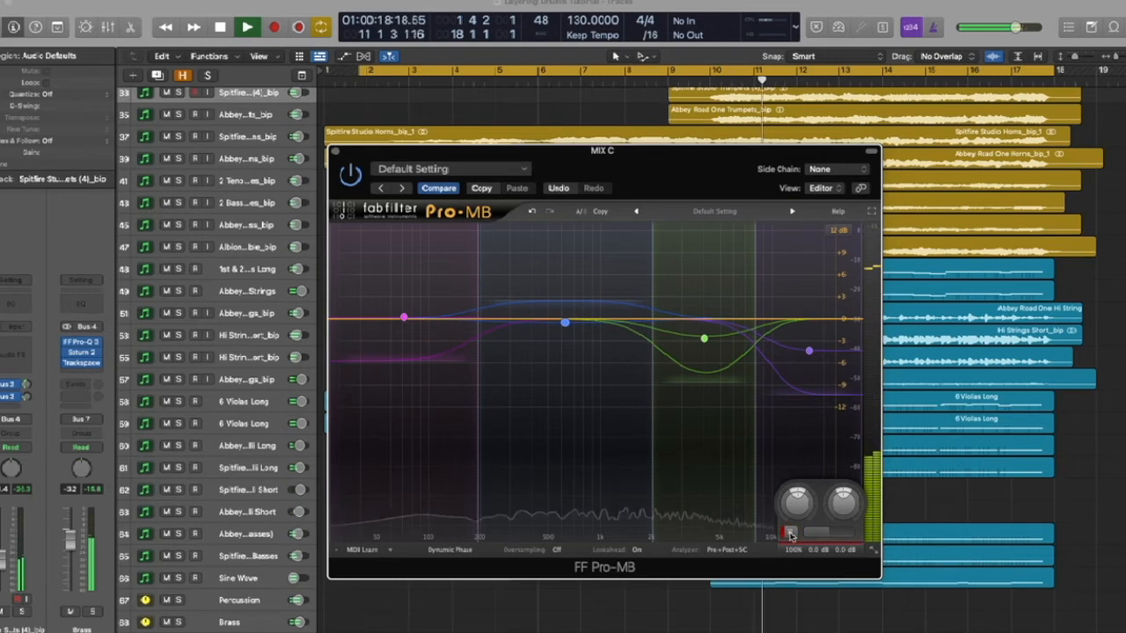
click(790, 535)
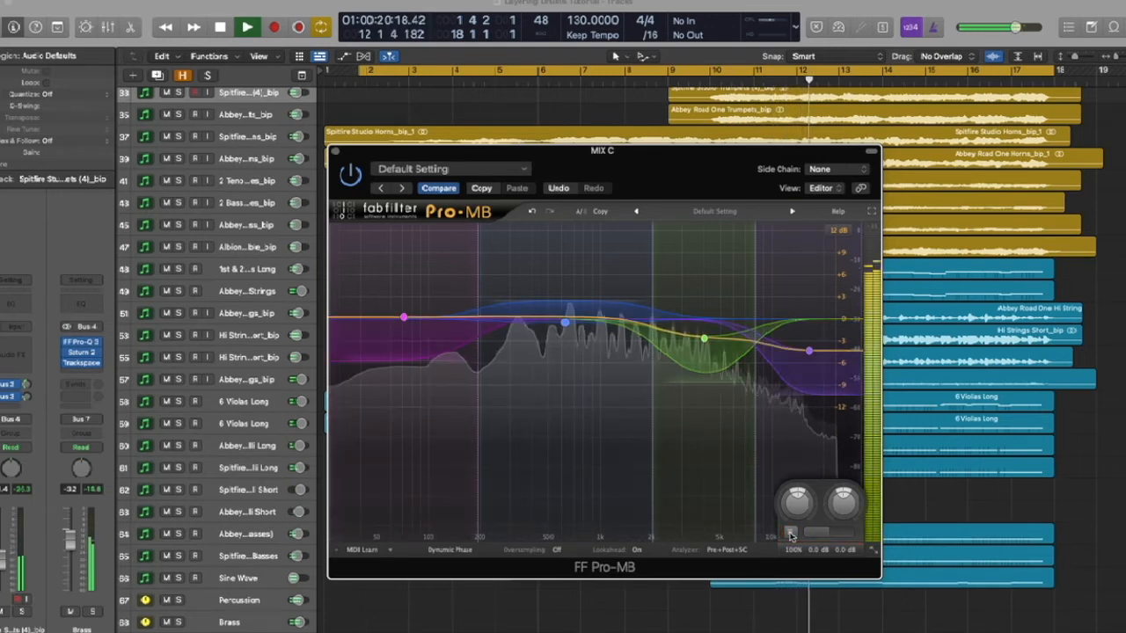
click(790, 535)
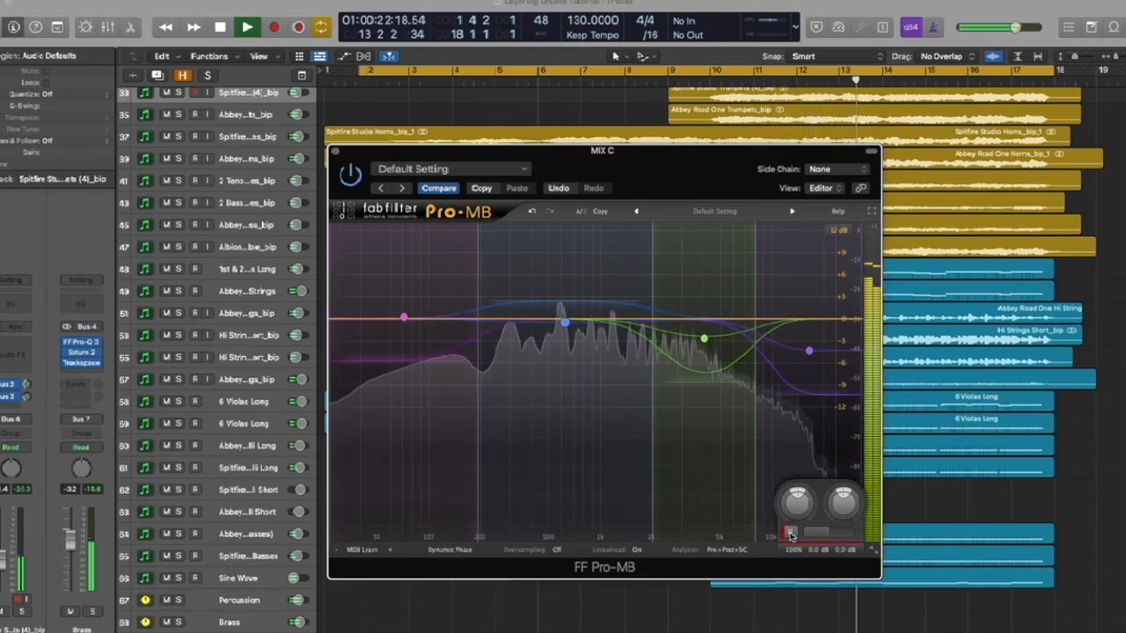
click(790, 534)
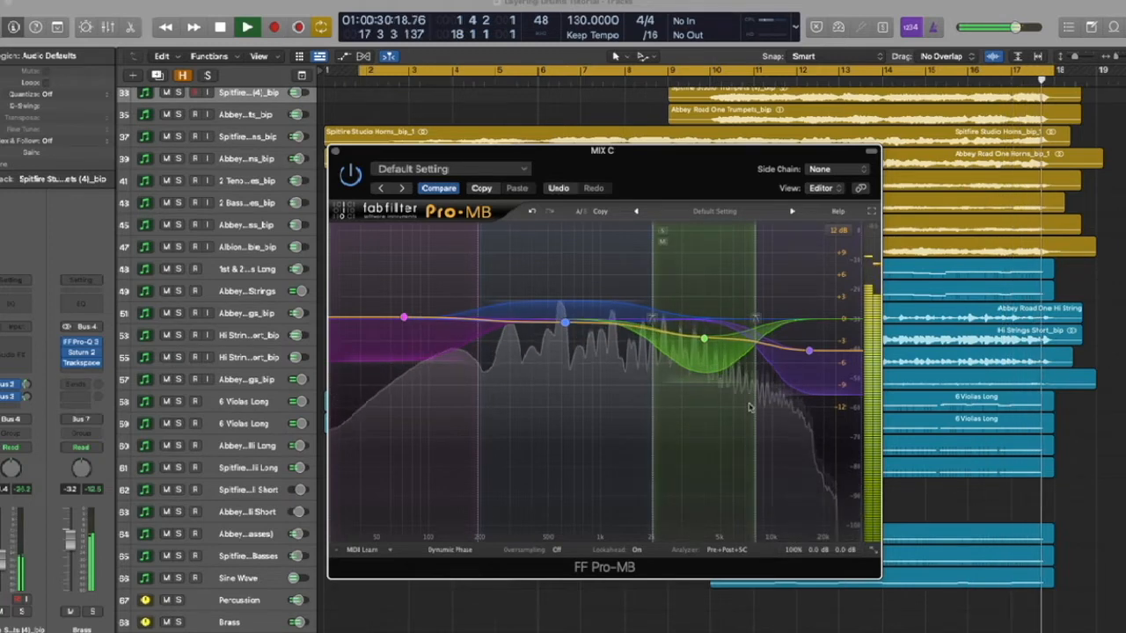
key(space)
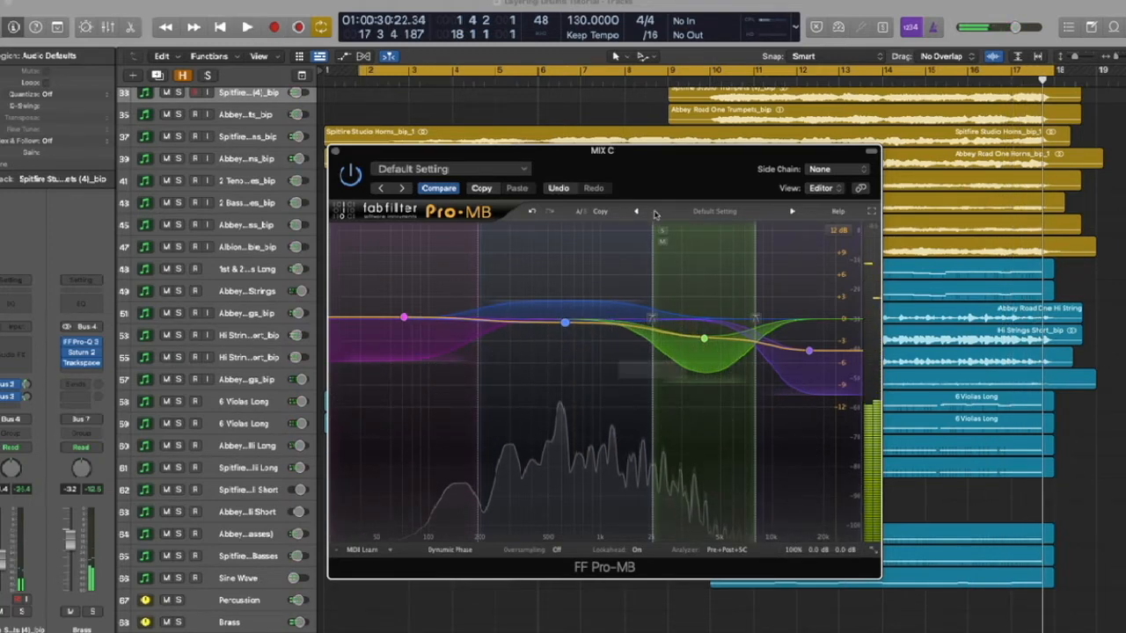
Step: Examine the gain and frequency settings of the high, upper-mid and low-mid bands in Pro-MB
drag(668, 170, 600, 156)
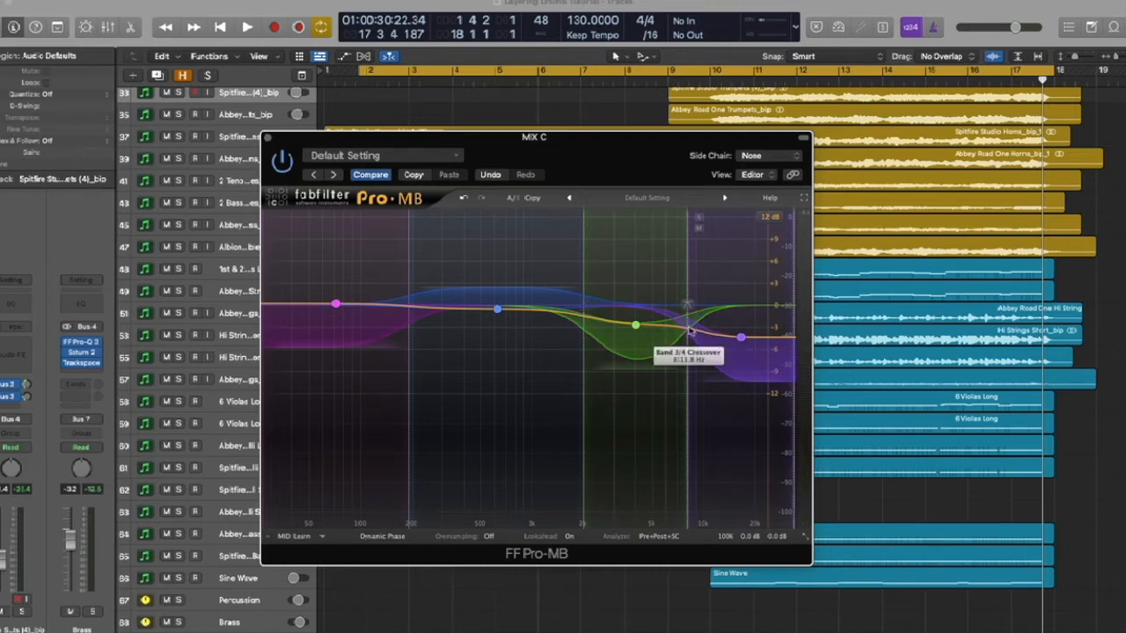
mouse_move(742, 339)
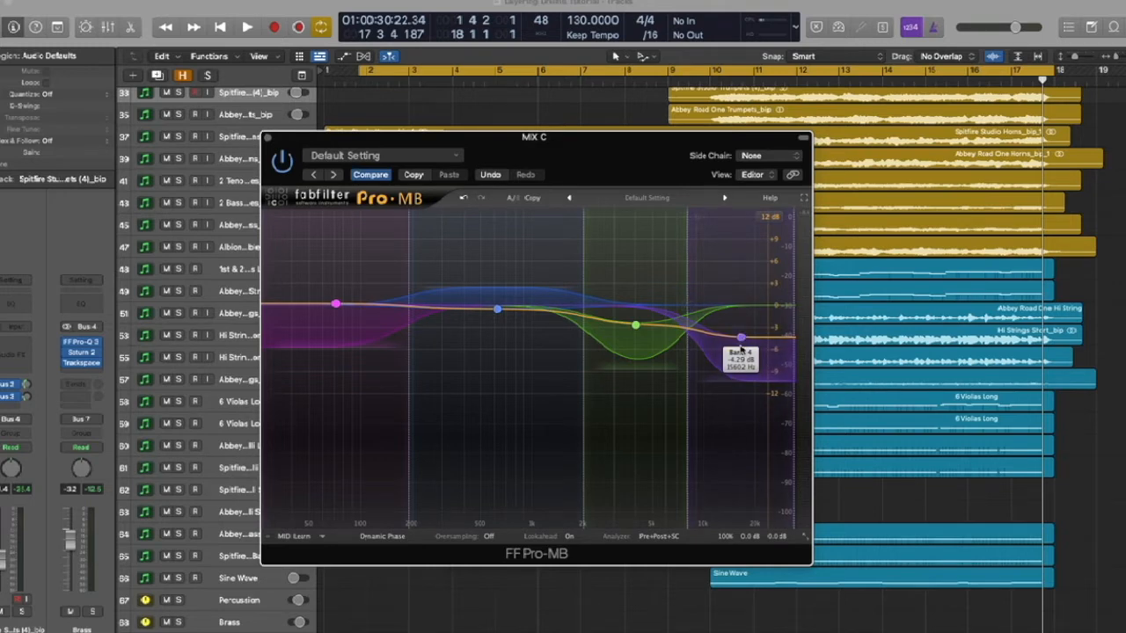
mouse_move(636, 338)
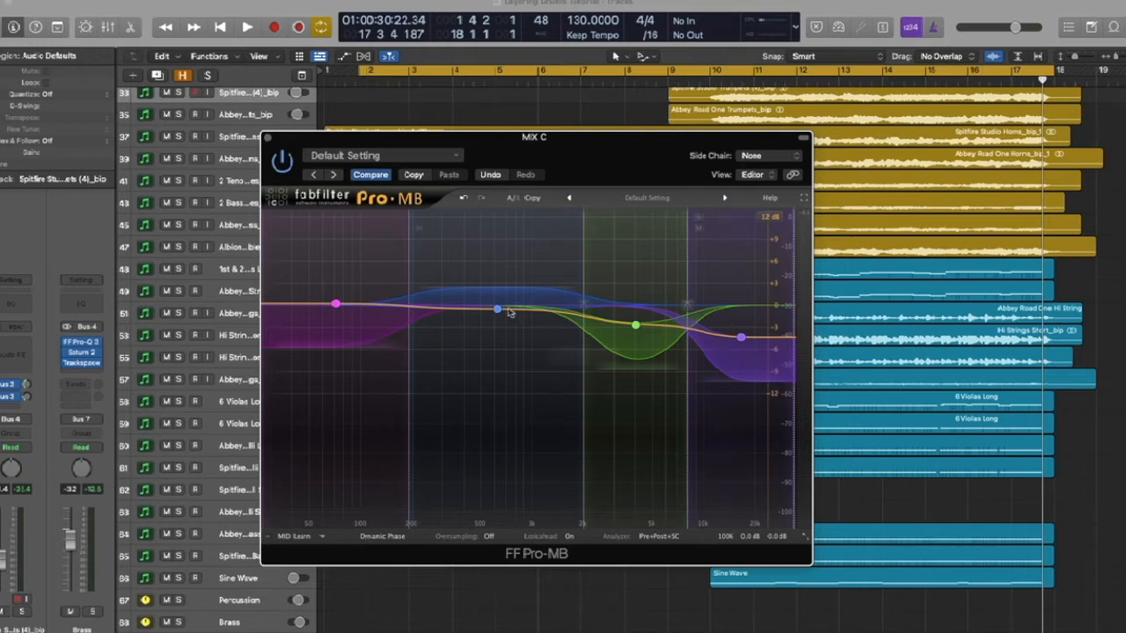
mouse_move(503, 315)
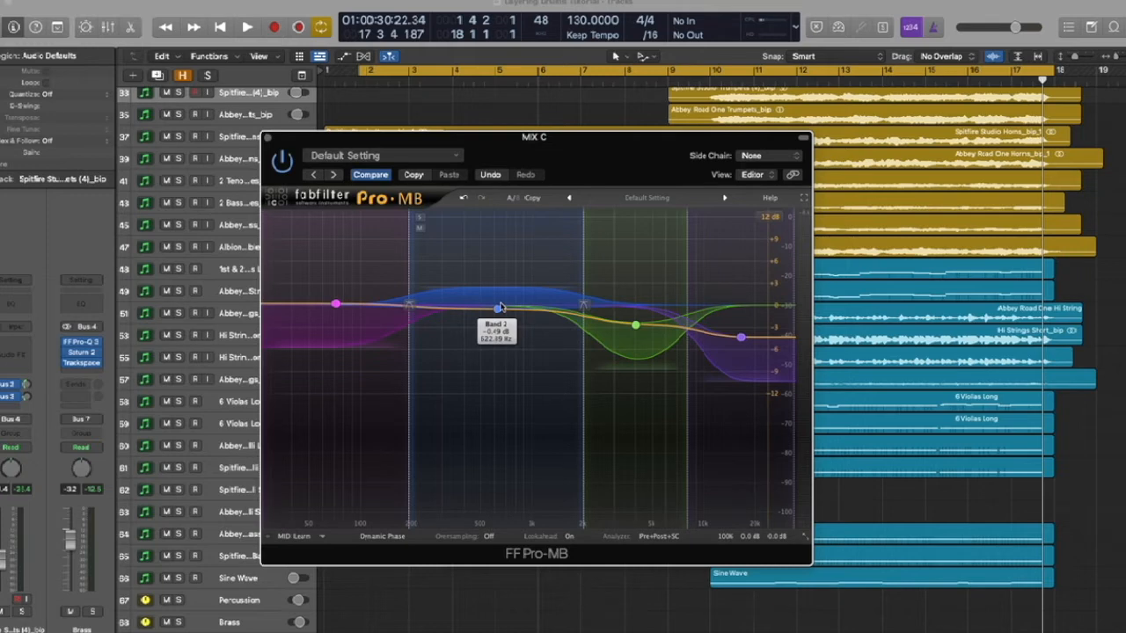
Step: Close Pro-MB and open the Slate Digital Virtual Tape Machines plug-in on the MIX bus
click(267, 138)
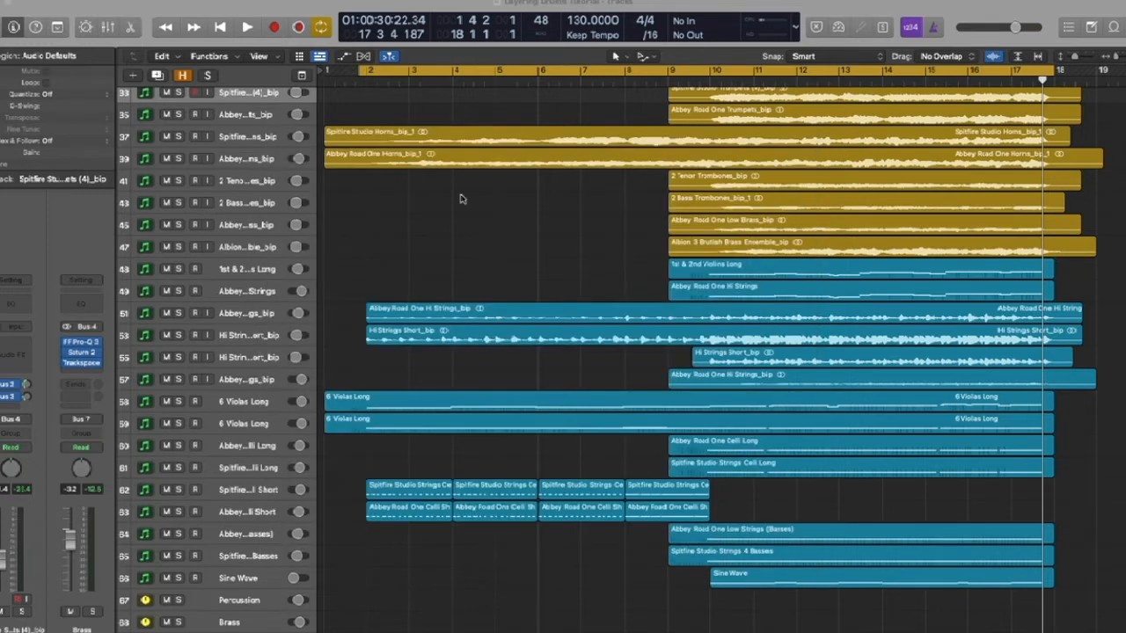
scroll(802, 331, down, 5)
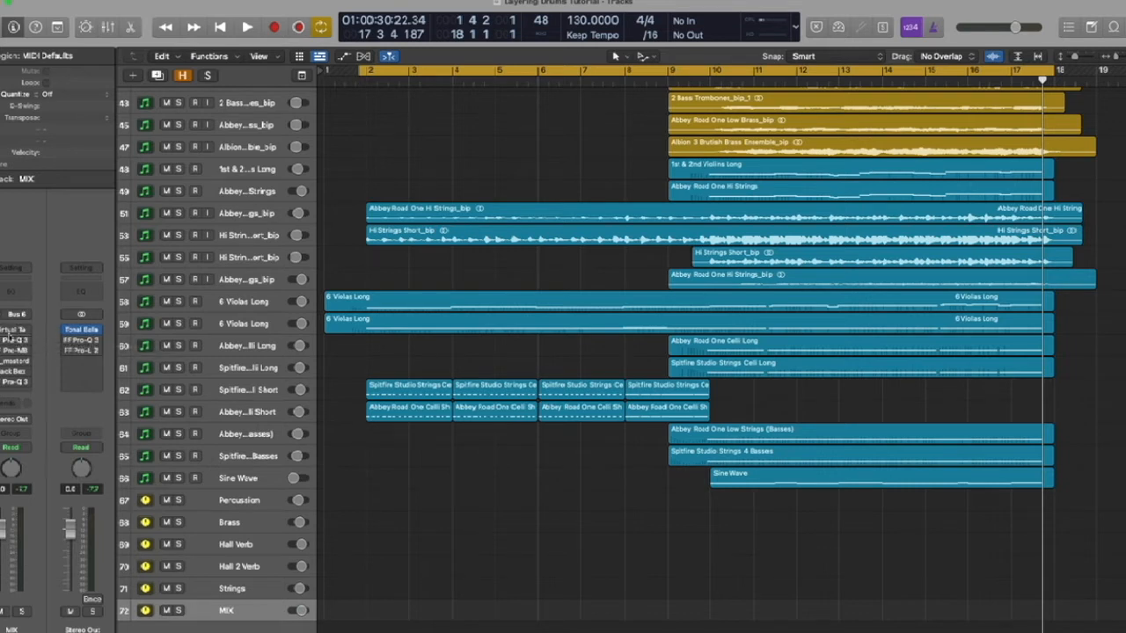
click(10, 330)
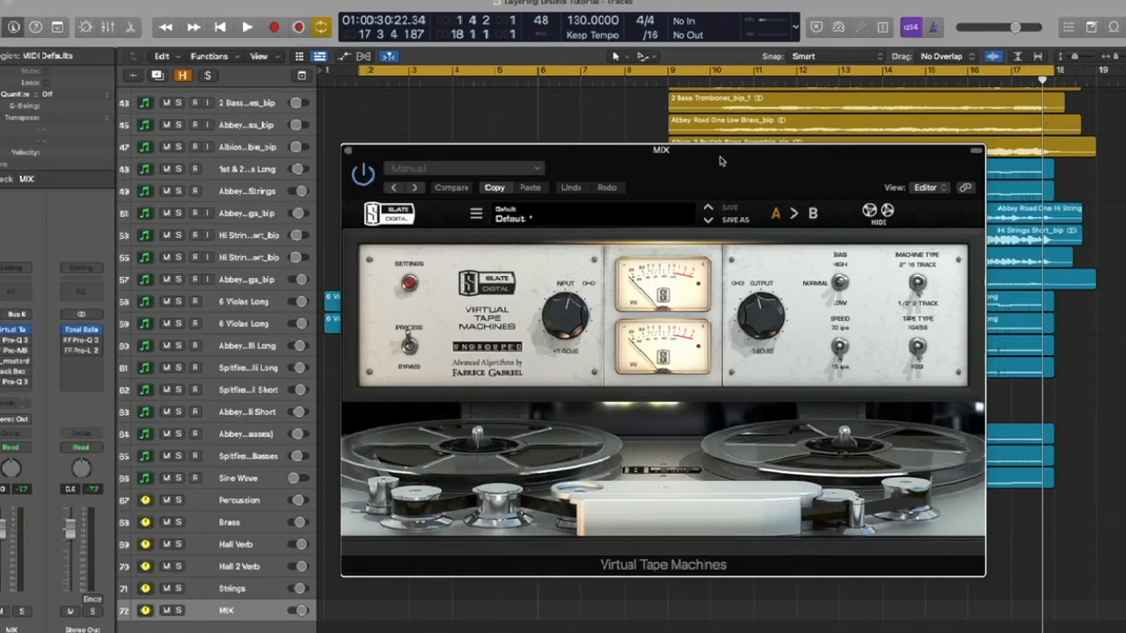
drag(719, 161, 550, 163)
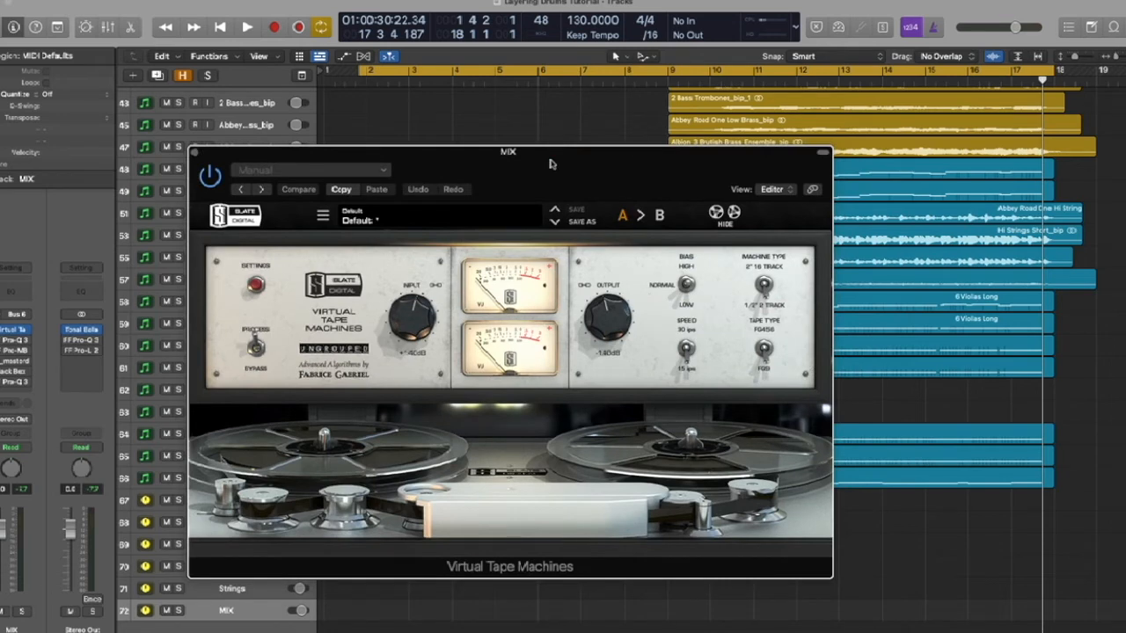
Step: Set the loop to bars 9–18 and play it, switching Virtual Tape Machines between bypass and process to compare the tape emulation
drag(673, 75, 1051, 81)
drag(954, 91, 955, 92)
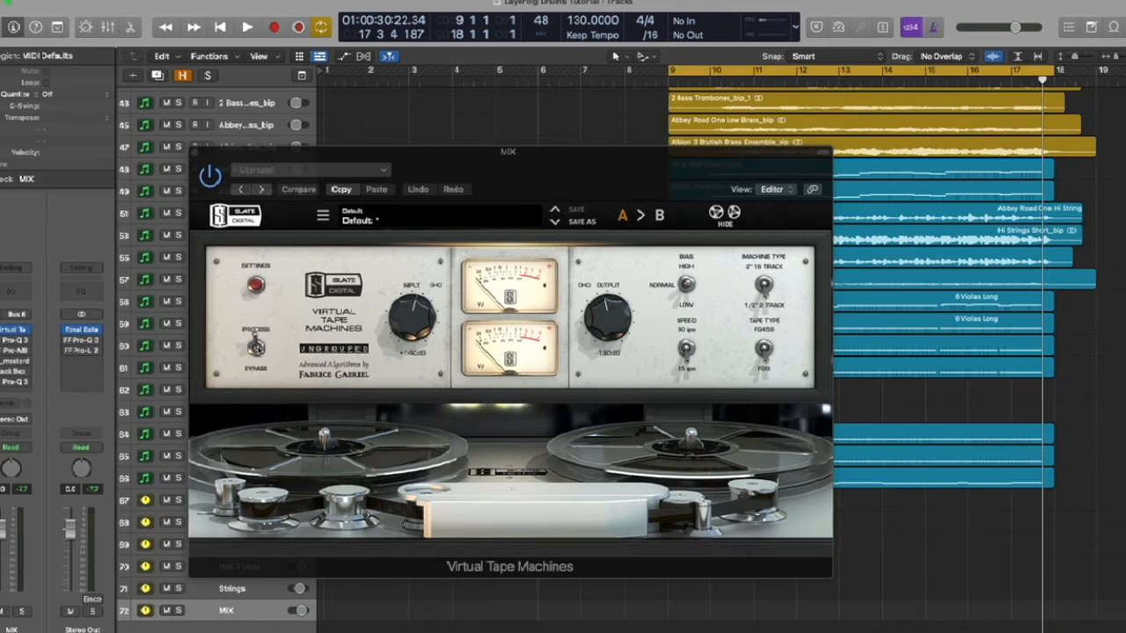
click(256, 348)
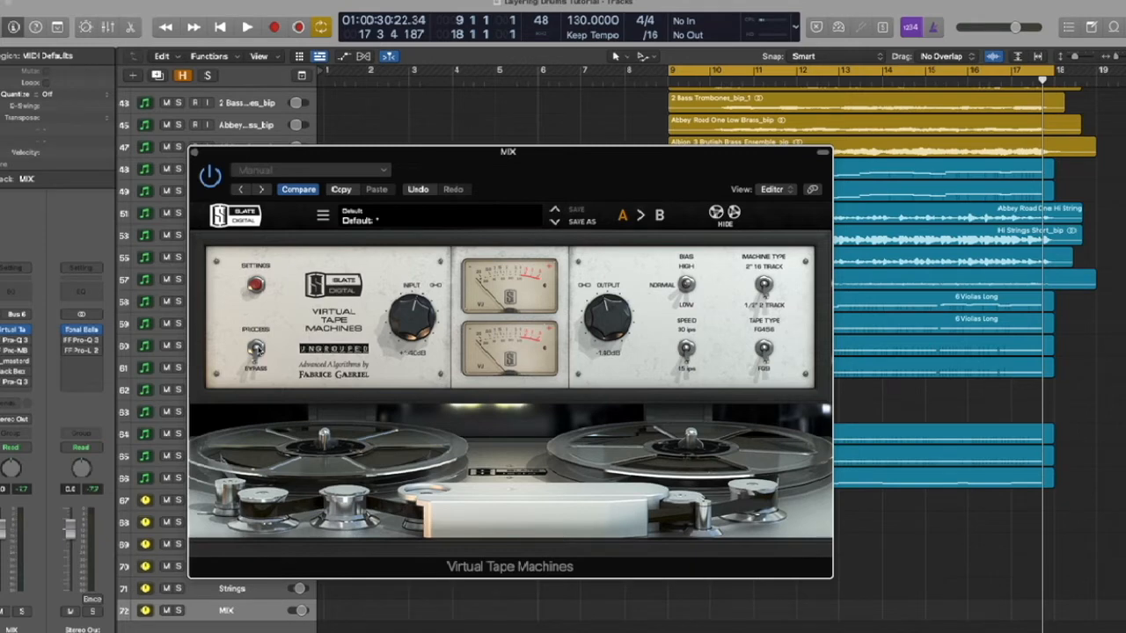
key(space)
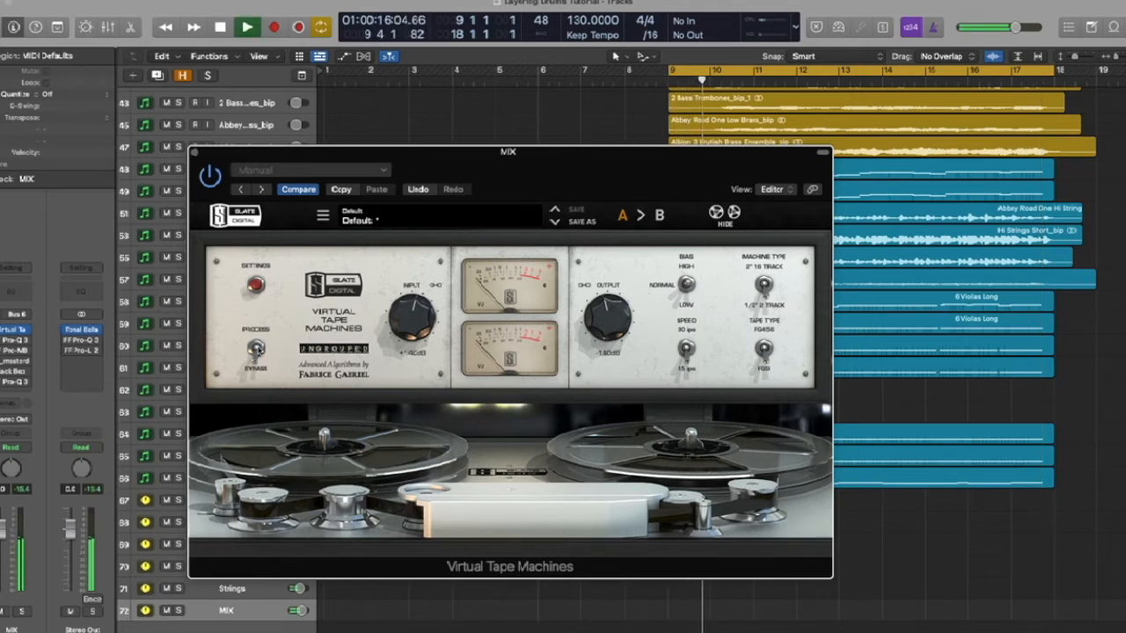
click(256, 347)
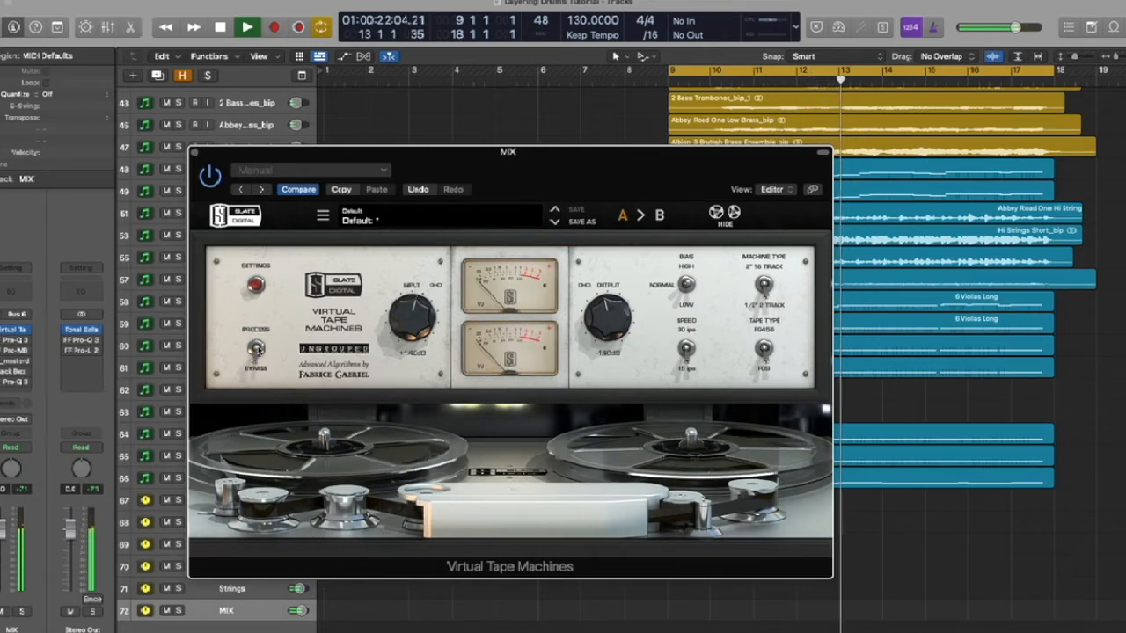
click(256, 348)
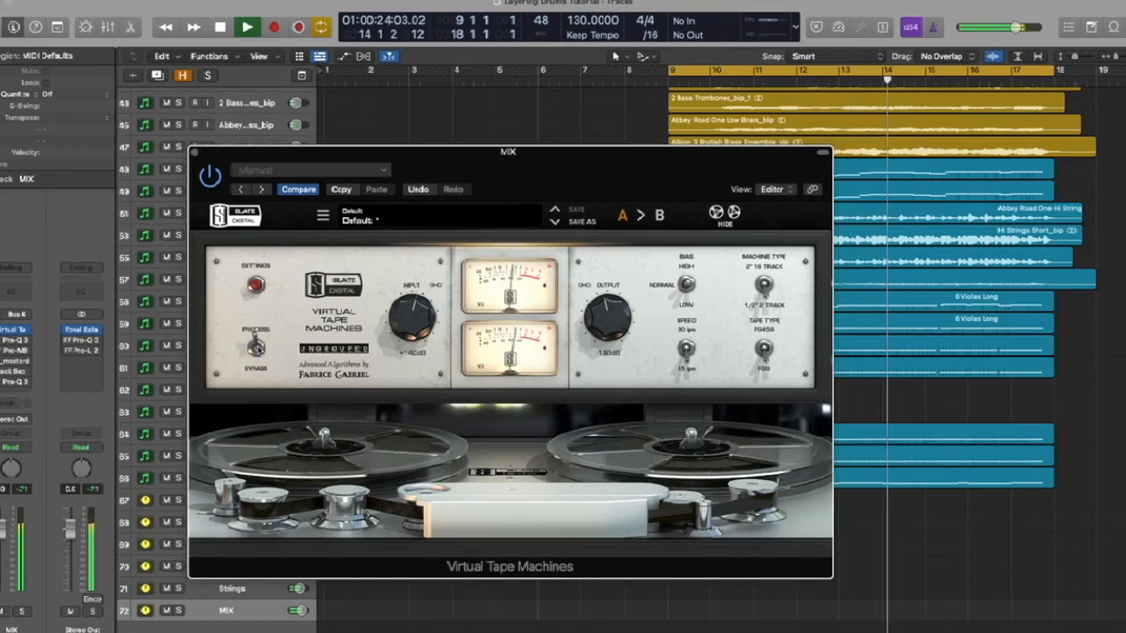
click(256, 347)
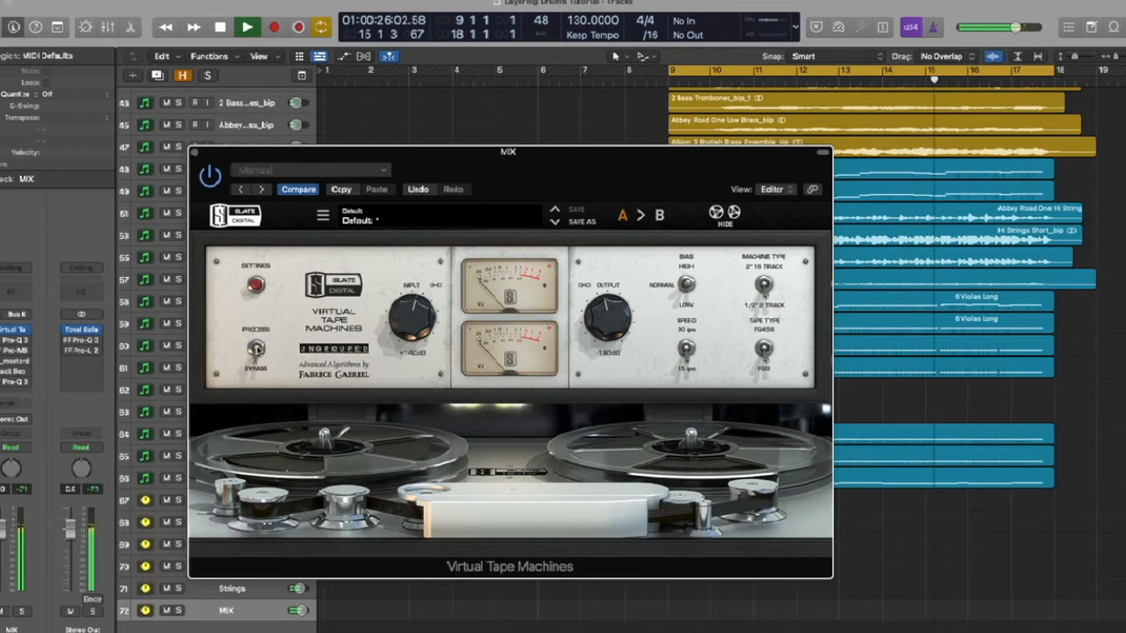
click(256, 347)
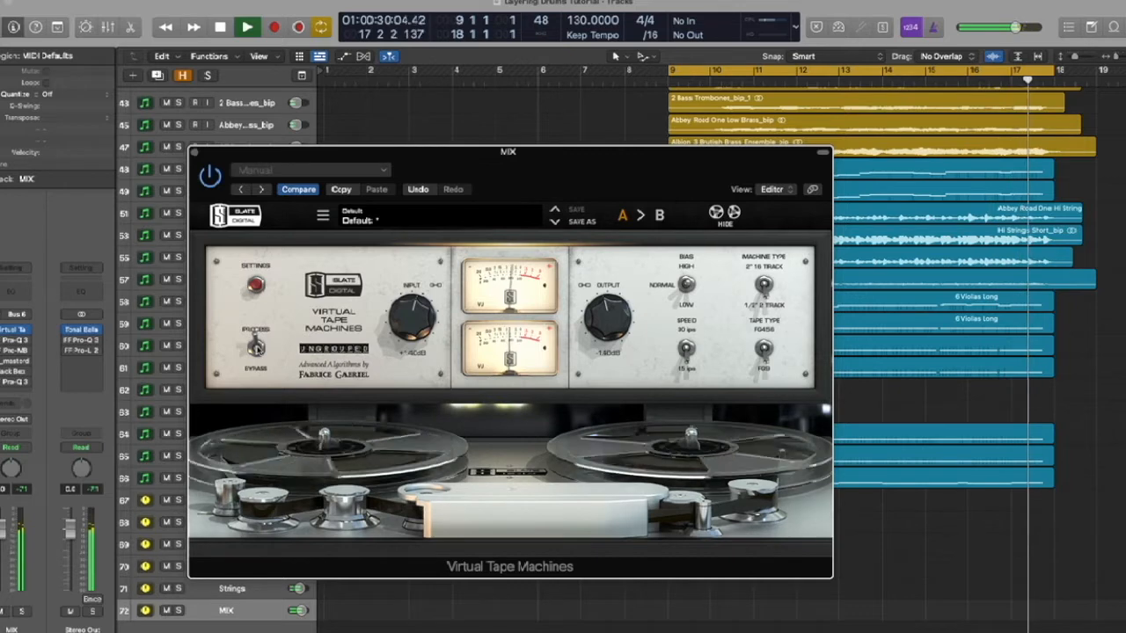
key(space)
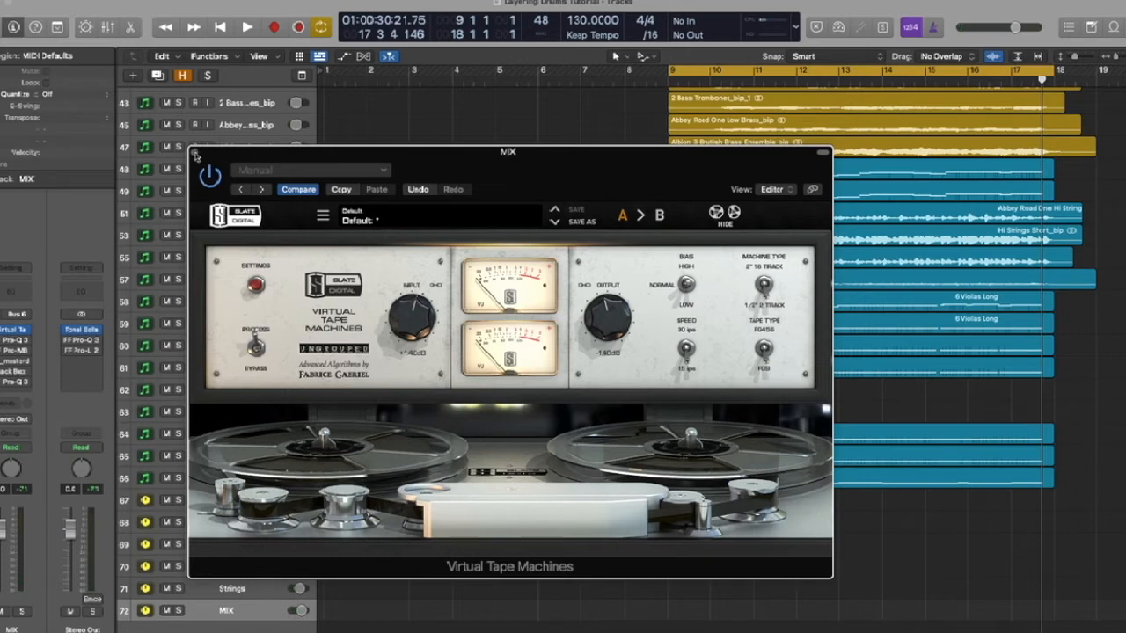
Step: Close Virtual Tape Machines, open Pro-Q 3 on the MIX bus and examine its high-frequency and midrange bands
click(194, 153)
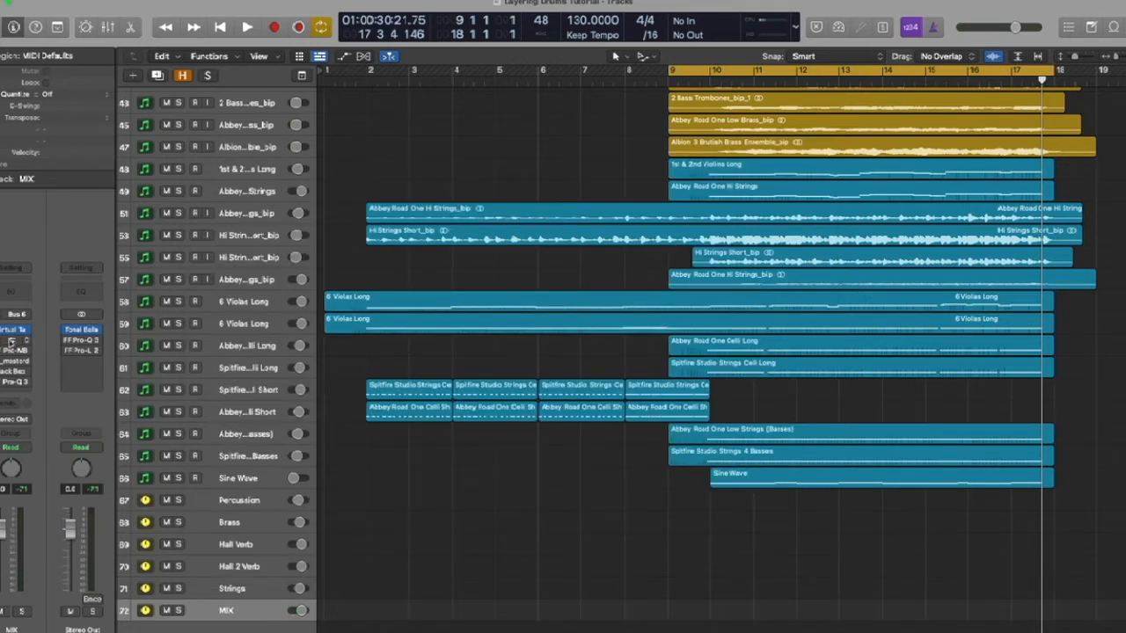
click(11, 340)
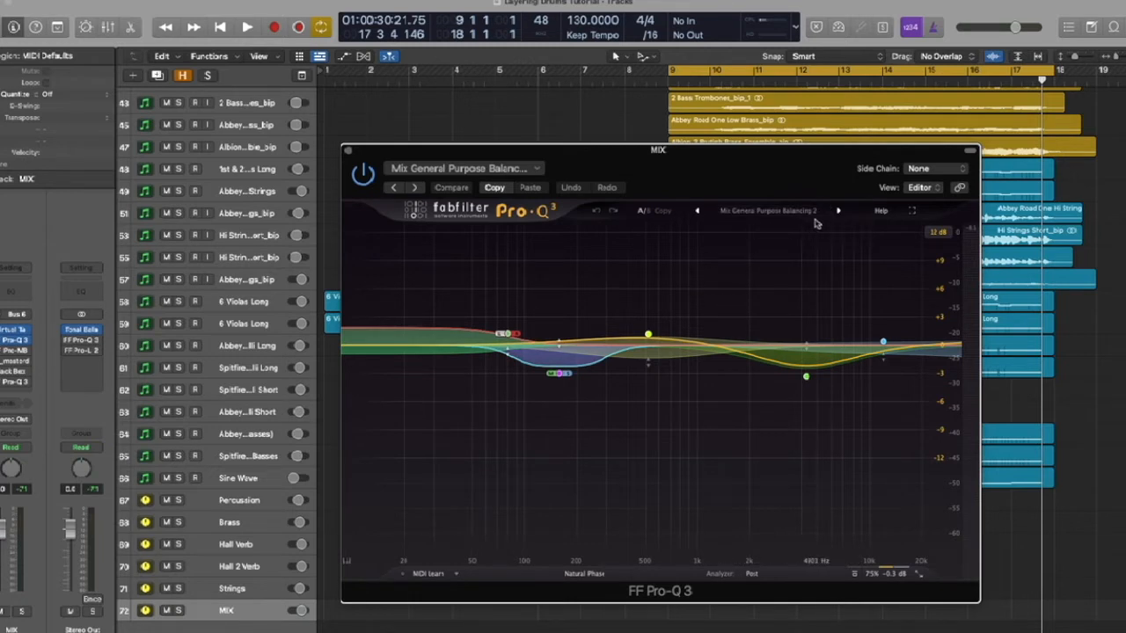
mouse_move(884, 342)
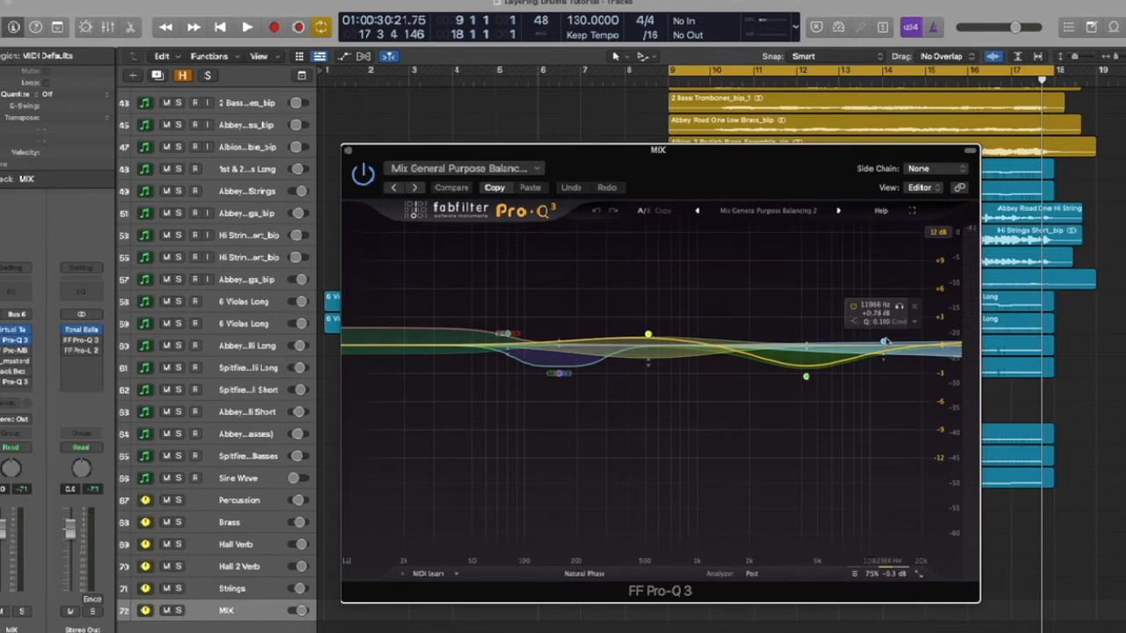
mouse_move(649, 337)
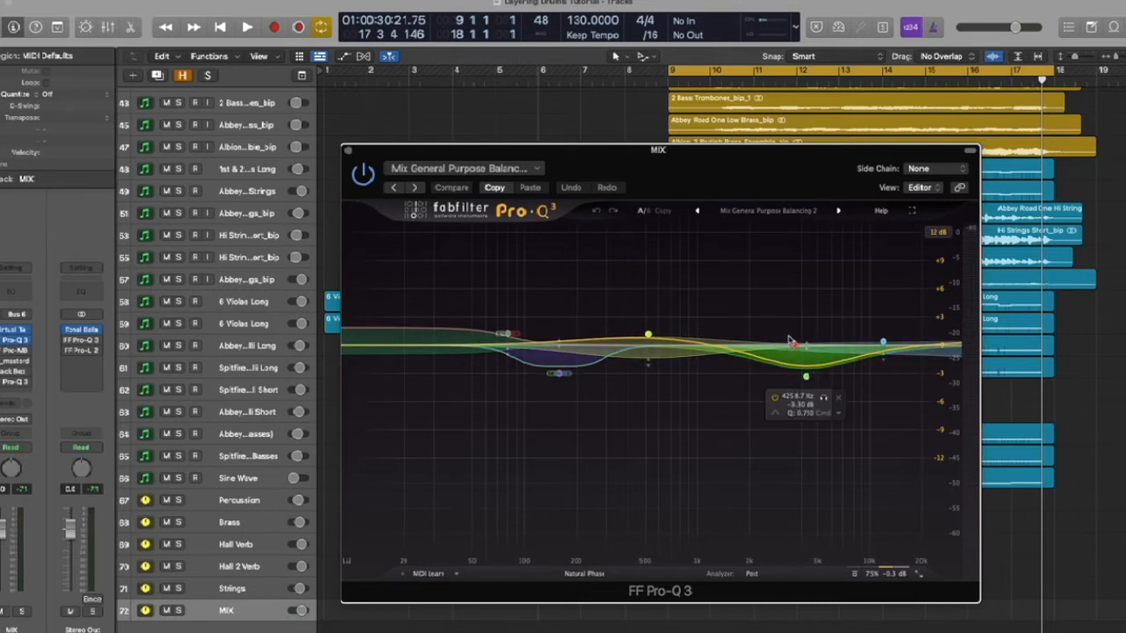
Step: Nudge the high shelf slightly and move the upper-mid bell cut to about 4755 Hz and -3.07 dB in Pro-Q 3
mouse_move(884, 343)
mouse_down()
mouse_move(881, 331)
mouse_move(883, 344)
mouse_up()
mouse_move(815, 383)
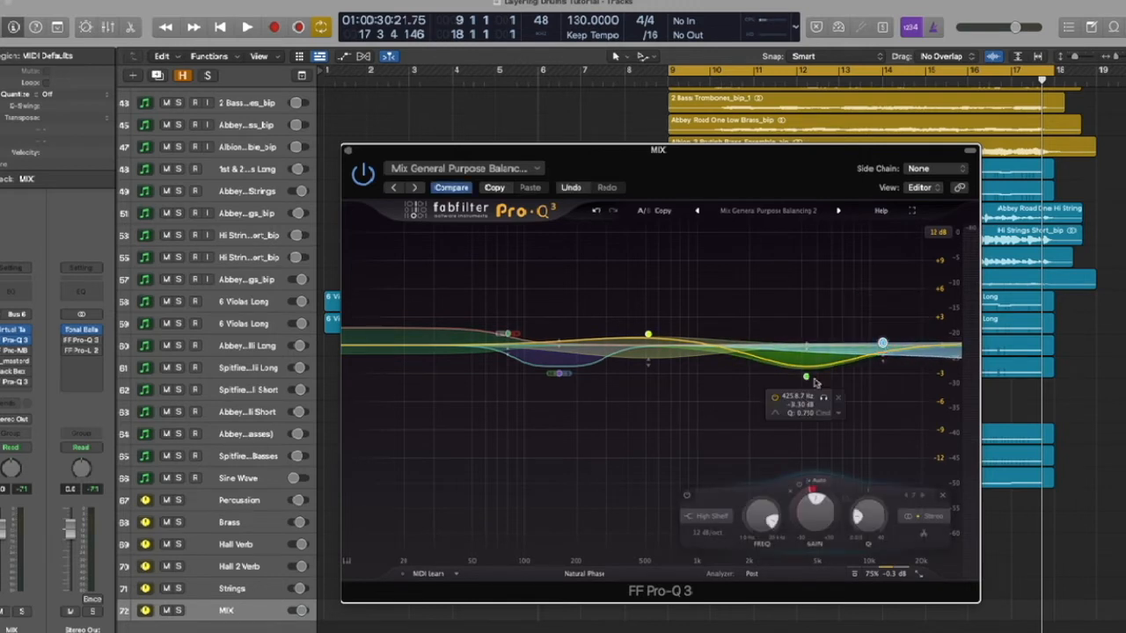
mouse_move(807, 380)
mouse_down()
mouse_move(779, 375)
mouse_move(813, 374)
mouse_up()
mouse_move(567, 374)
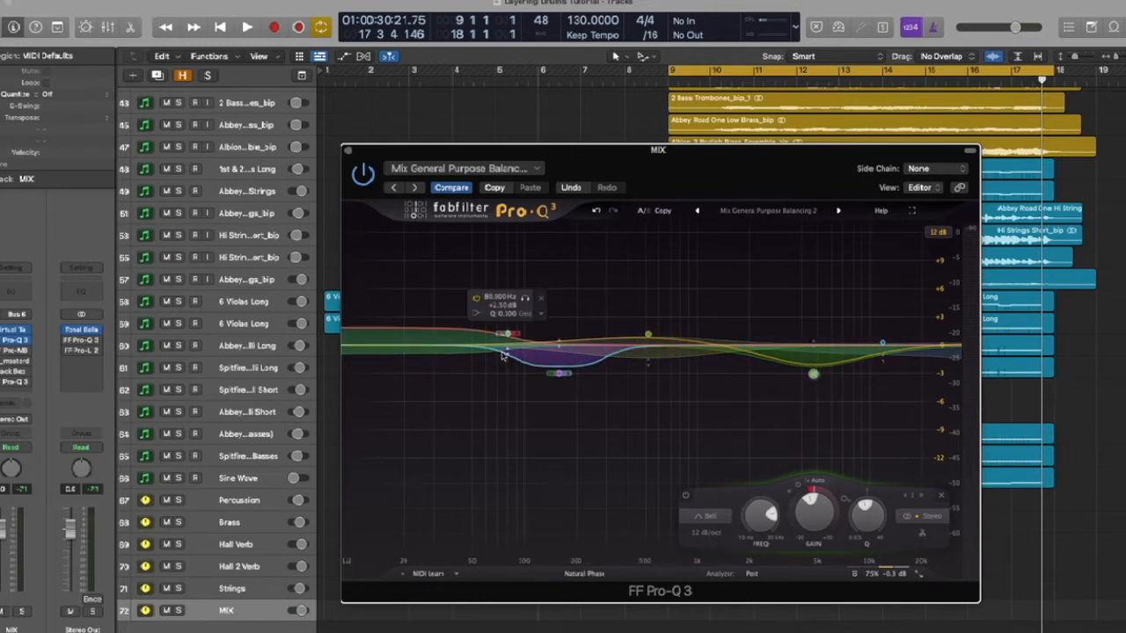
mouse_move(405, 352)
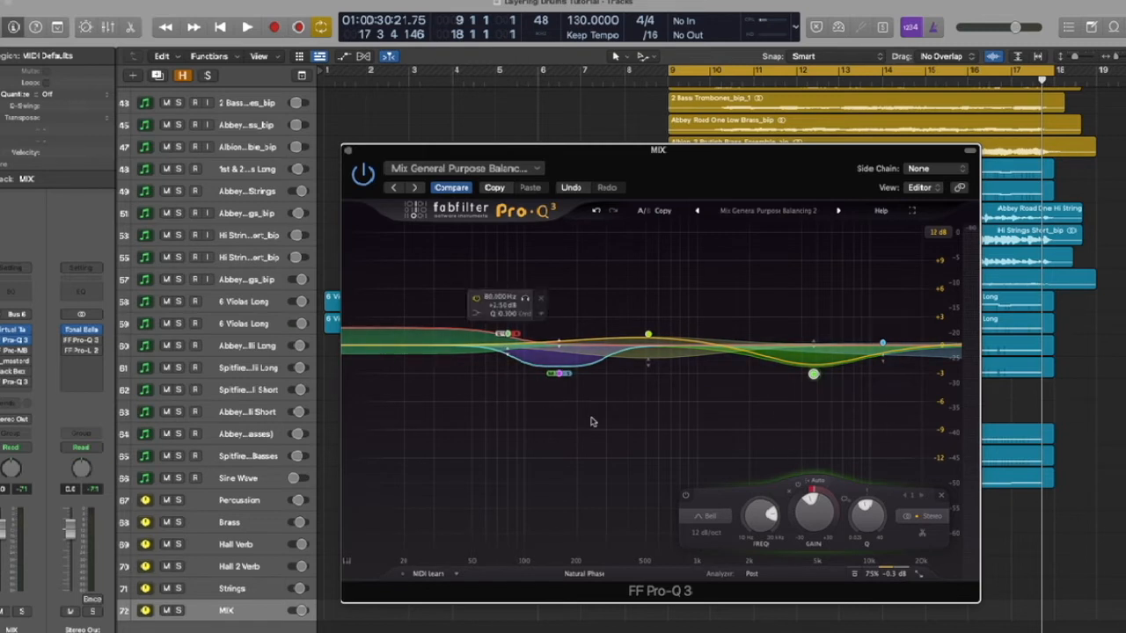
mouse_move(556, 350)
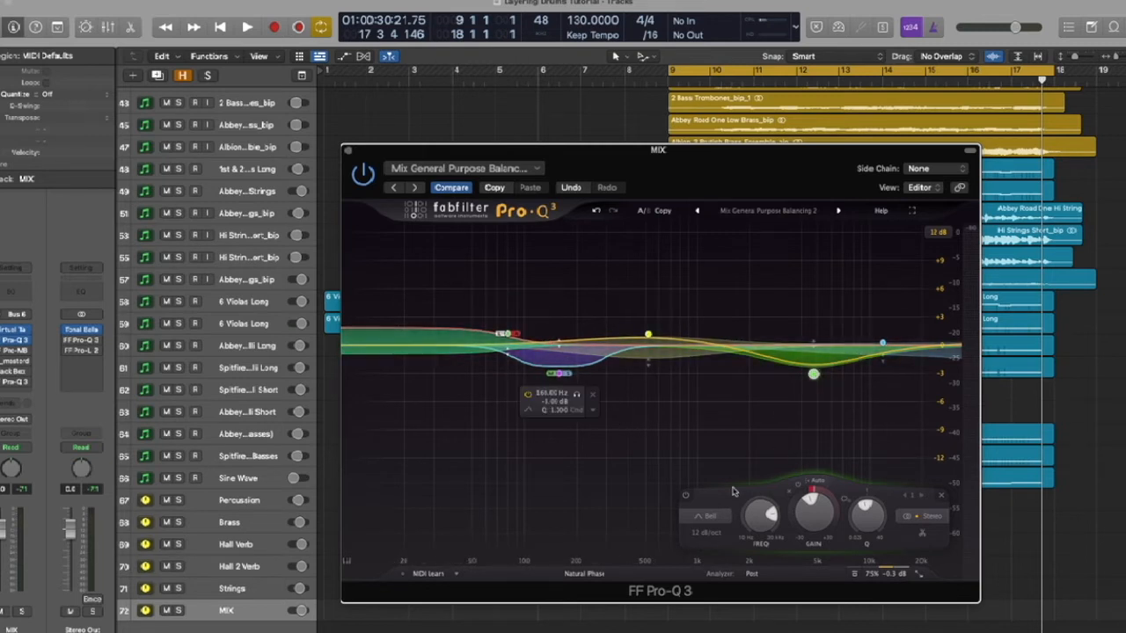
Step: Play the mix through the loop, switching the Pro-Q 3 global bypass on and off to compare the EQ
click(854, 574)
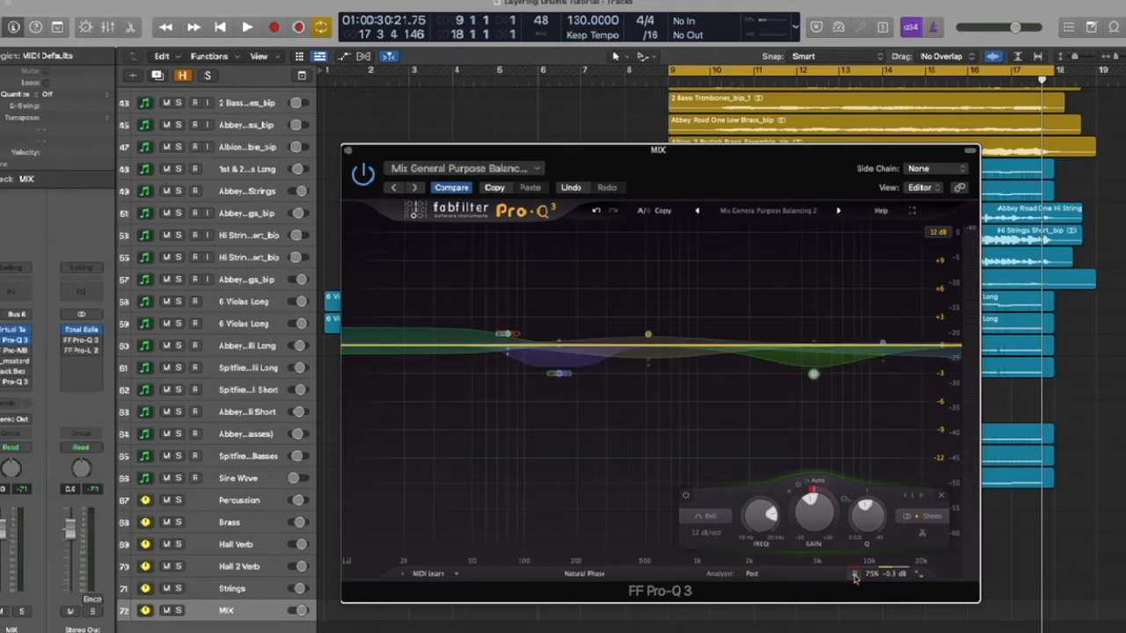
key(space)
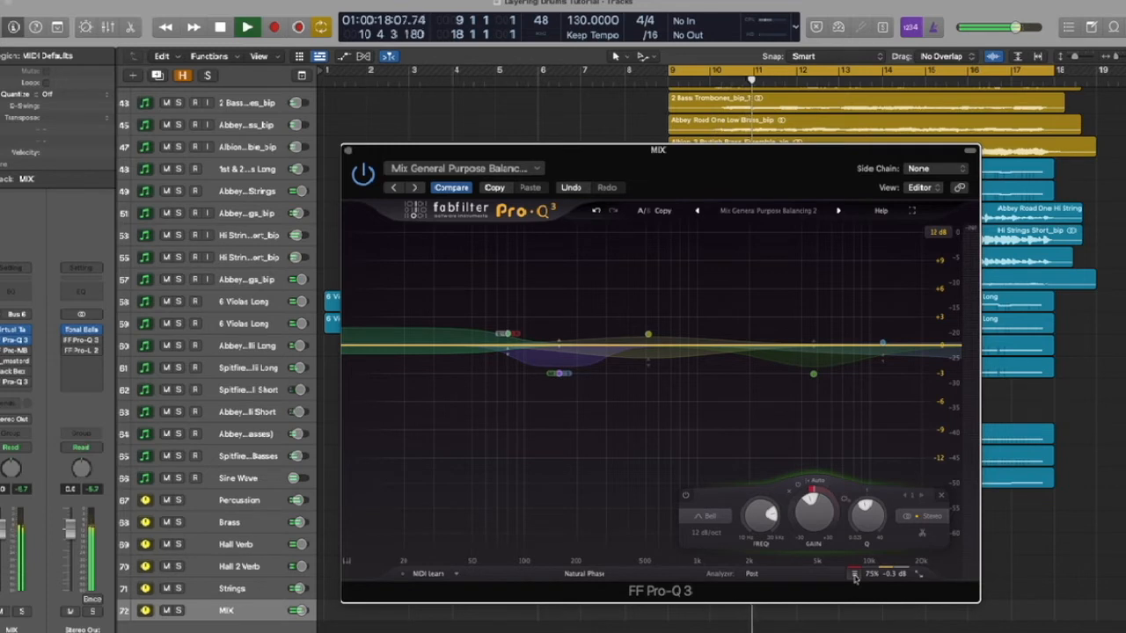
click(854, 574)
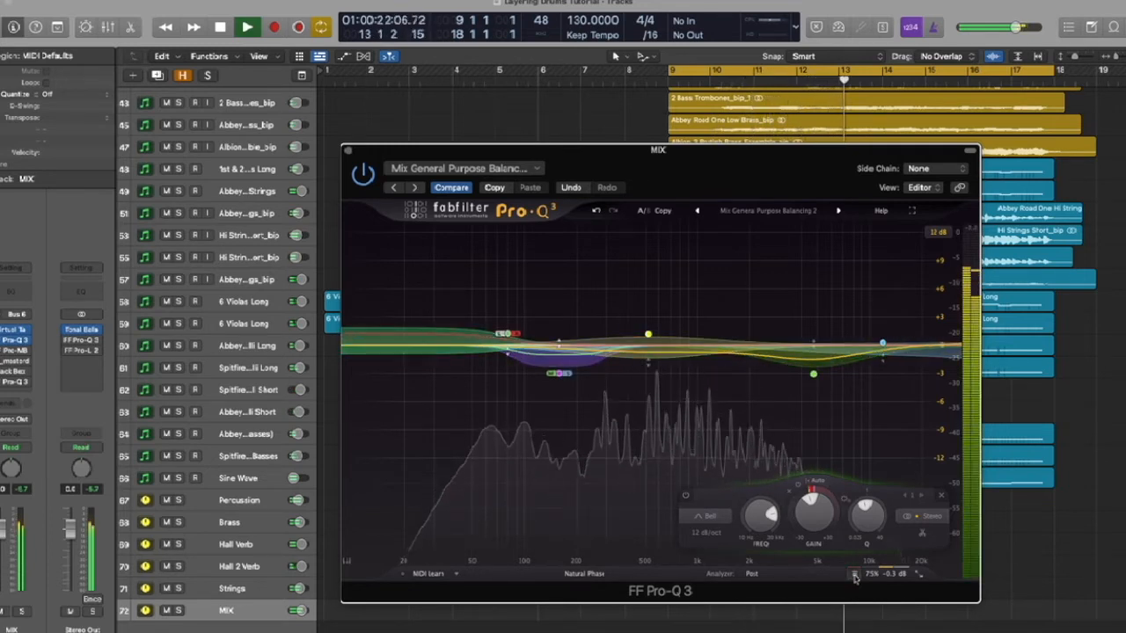
click(854, 574)
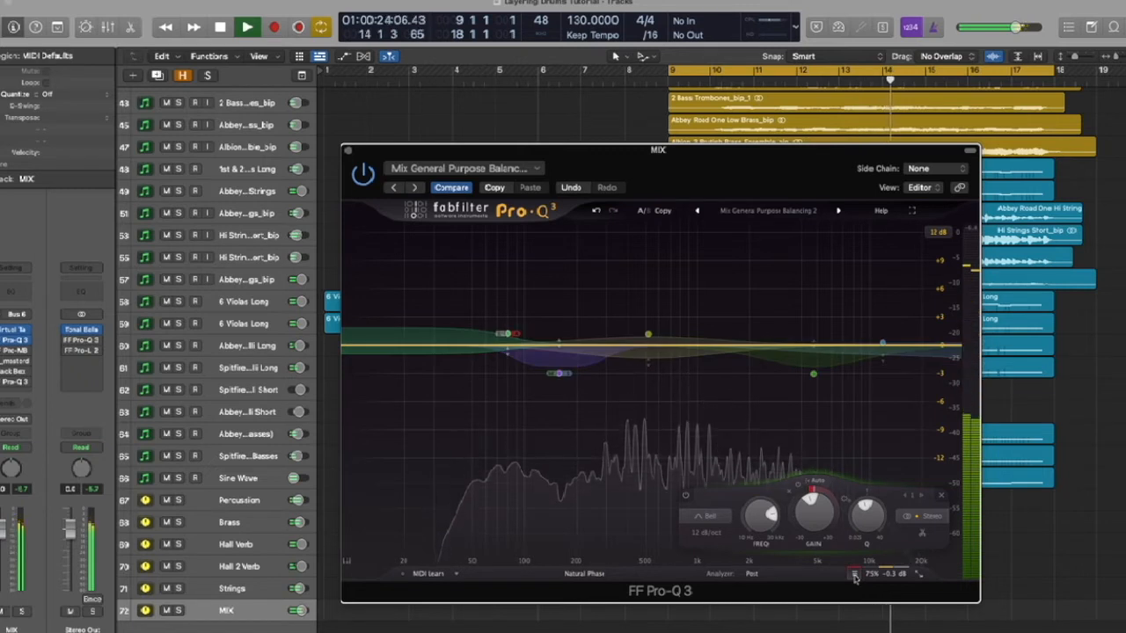
click(854, 575)
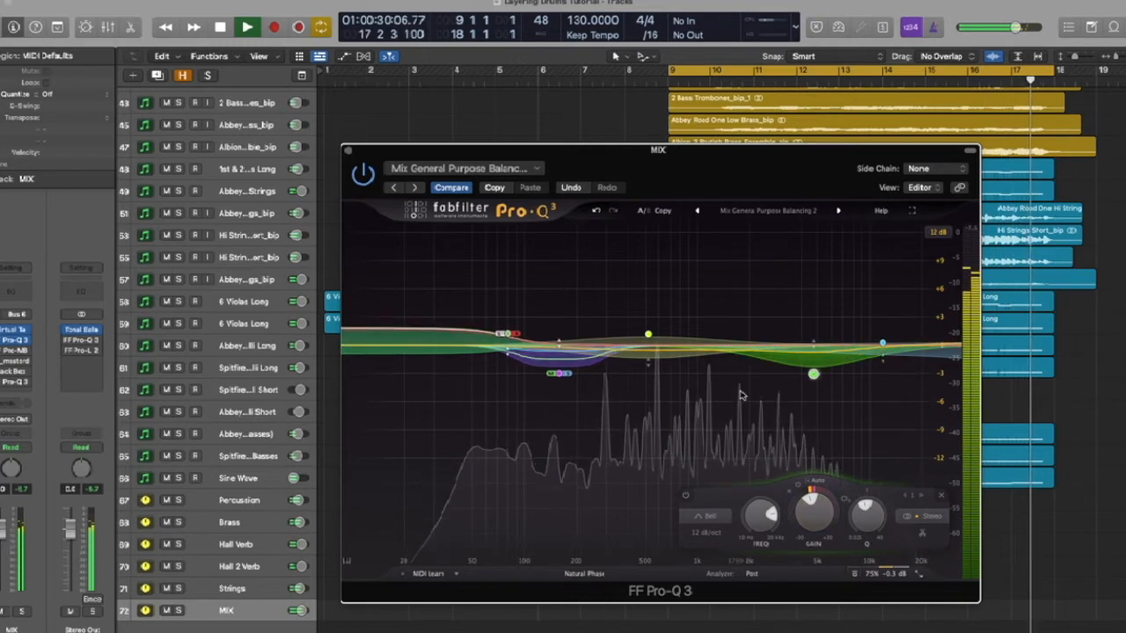
key(space)
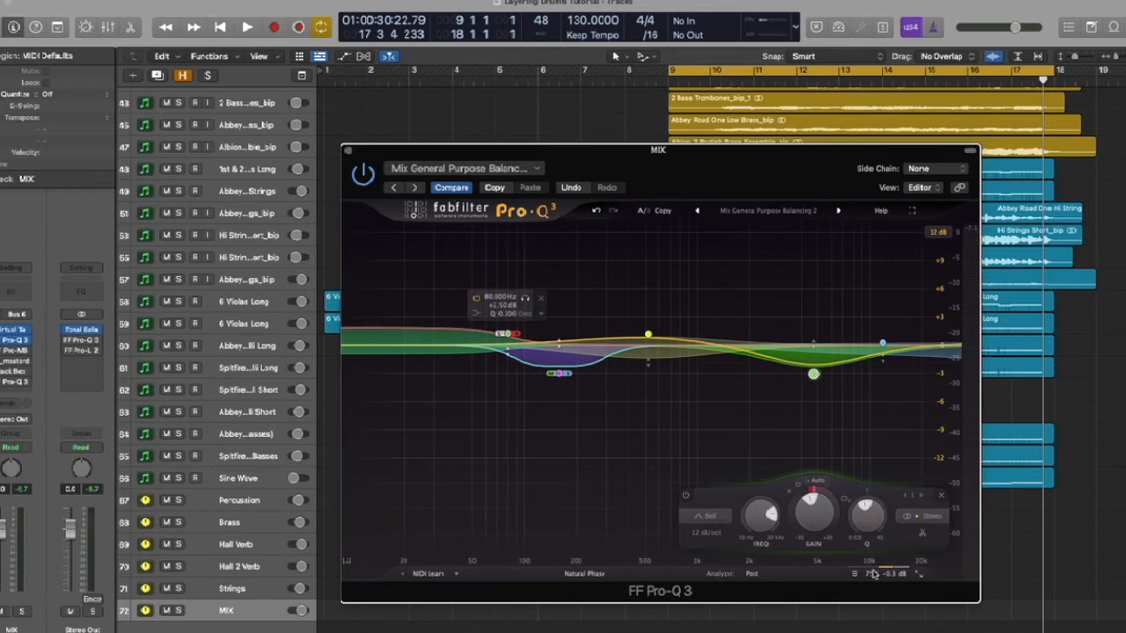
mouse_move(868, 578)
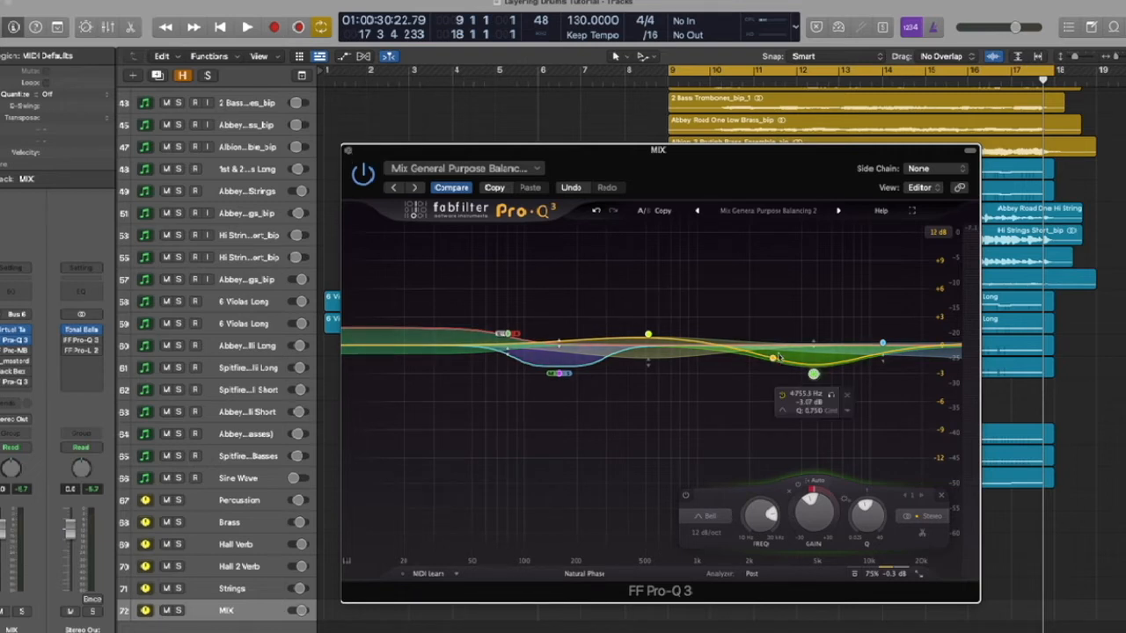
Step: Close Pro-Q 3 and open Pro-MB on the MIX bus together with Tonal Balance Control on the Stereo Out
click(347, 151)
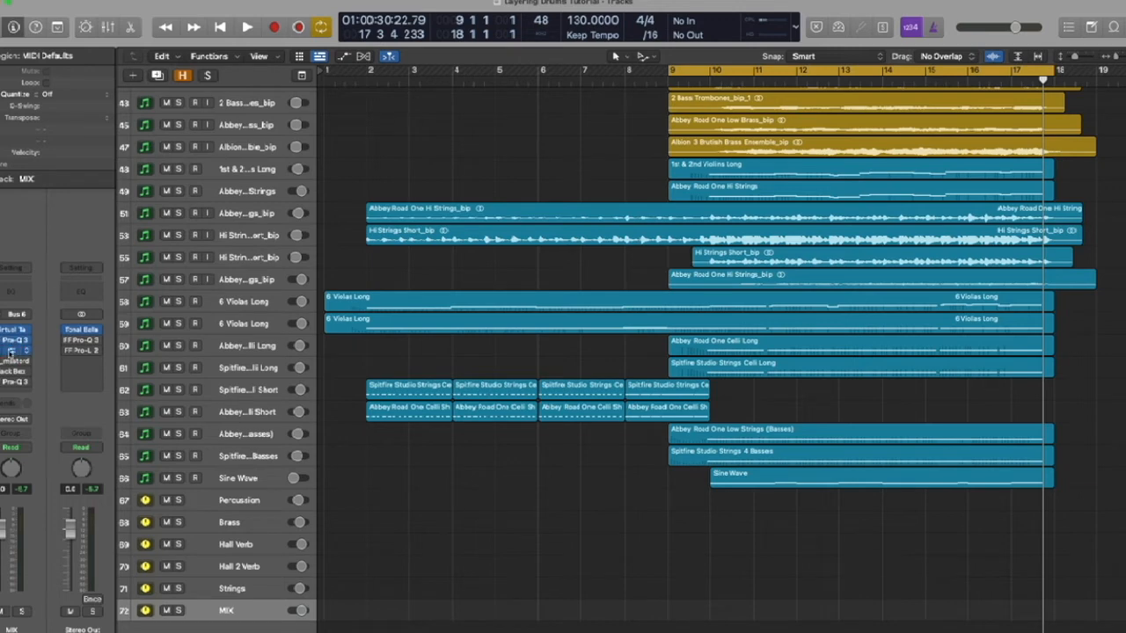
click(15, 350)
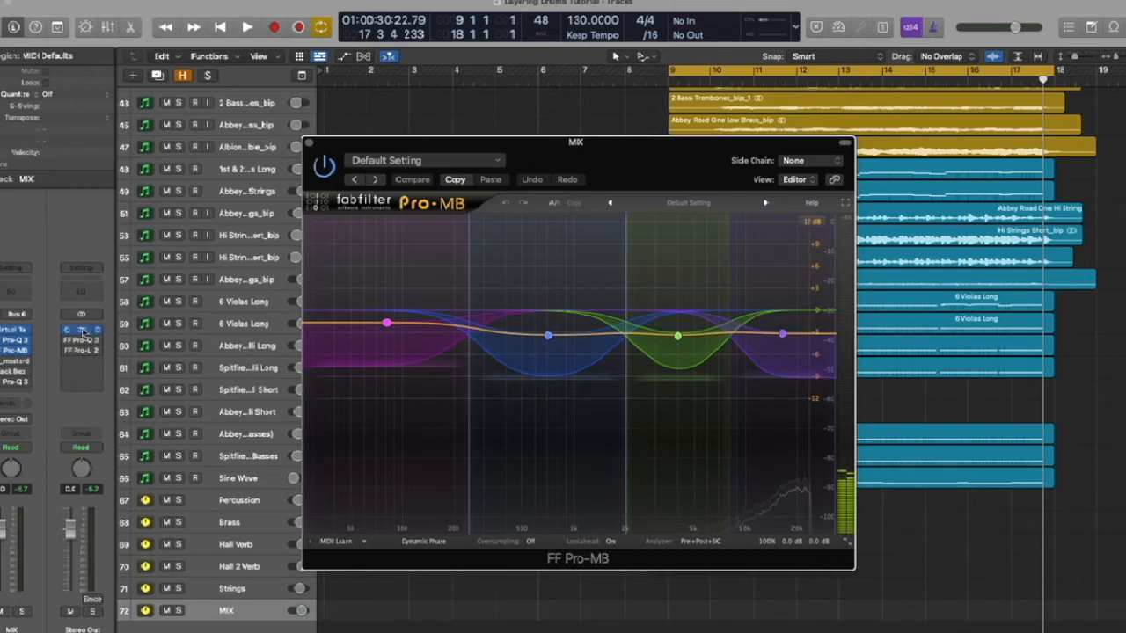
click(81, 330)
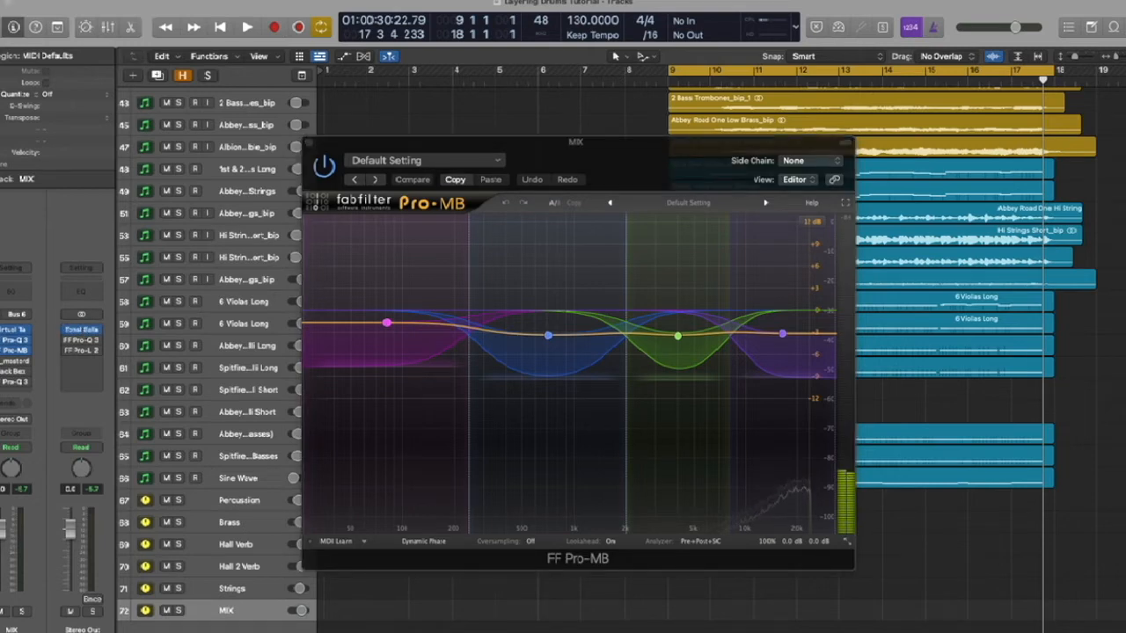
drag(681, 42, 643, 150)
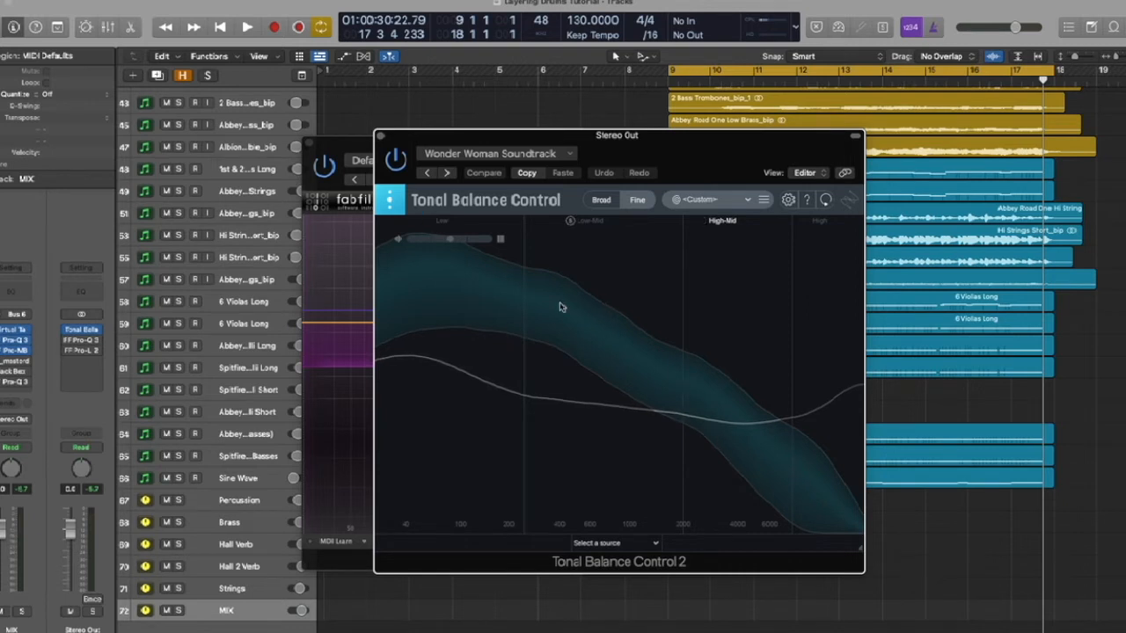
Step: Set Tonal Balance Control to the Fine view and arrange its window side by side with Pro-MB
click(602, 200)
click(636, 200)
drag(358, 148, 106, 147)
drag(626, 134, 877, 125)
click(445, 169)
drag(425, 170, 382, 158)
Step: Play the loop with Pro-MB bypassed and active, comparing the tonal balance curve against the target range
key(space)
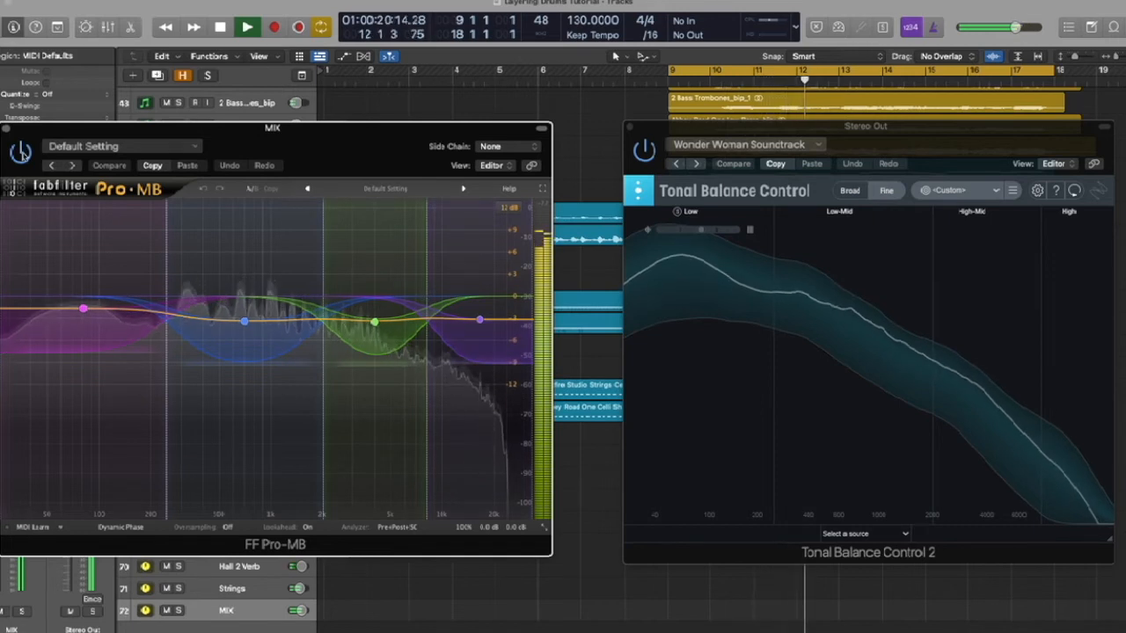
click(22, 153)
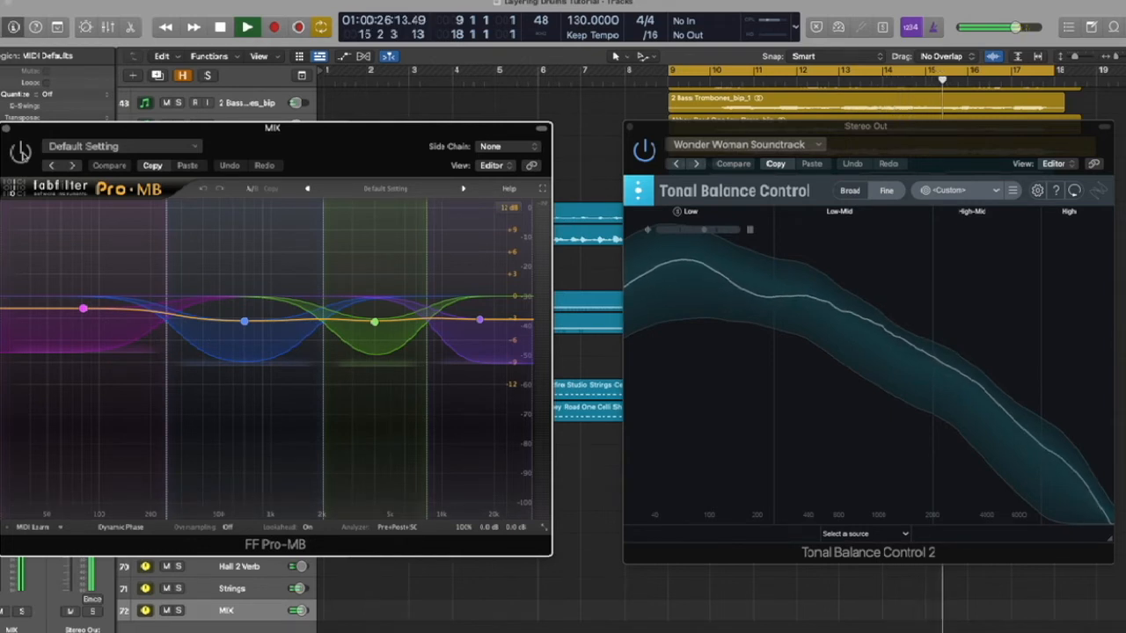
click(21, 152)
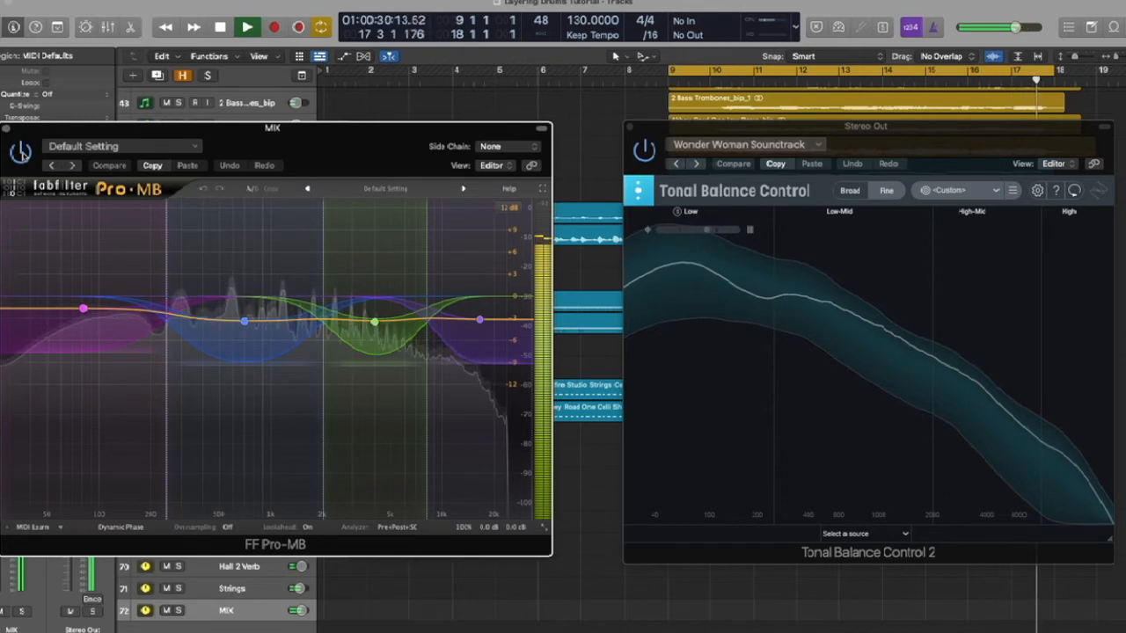
key(space)
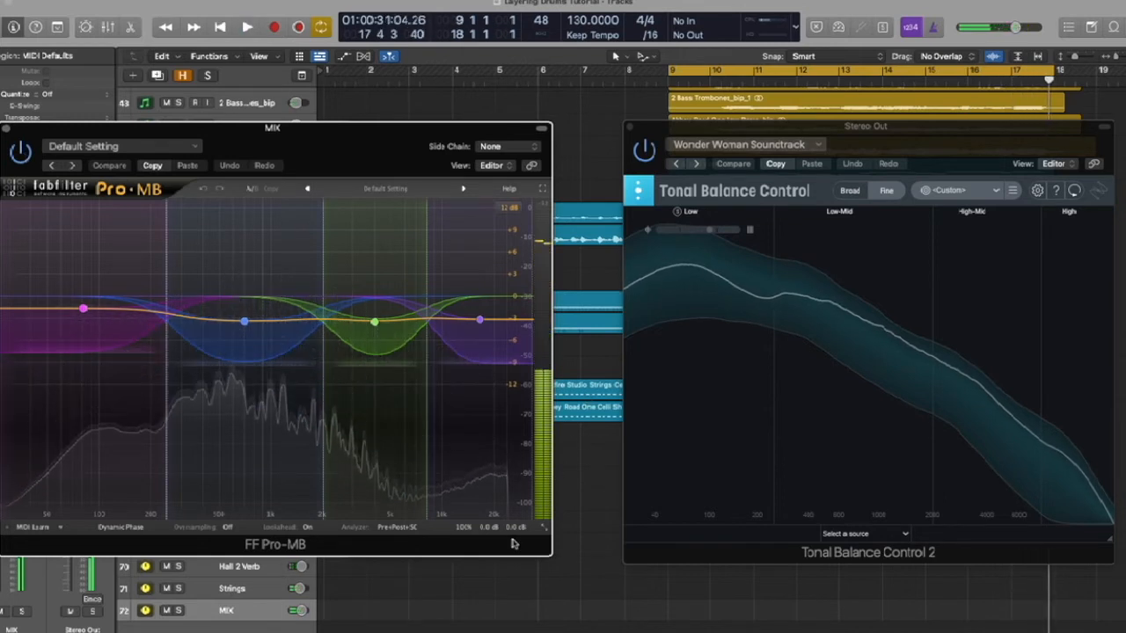
Step: Raise the Pro-MB output level to about +1.4 dB and play the loop again
mouse_move(510, 488)
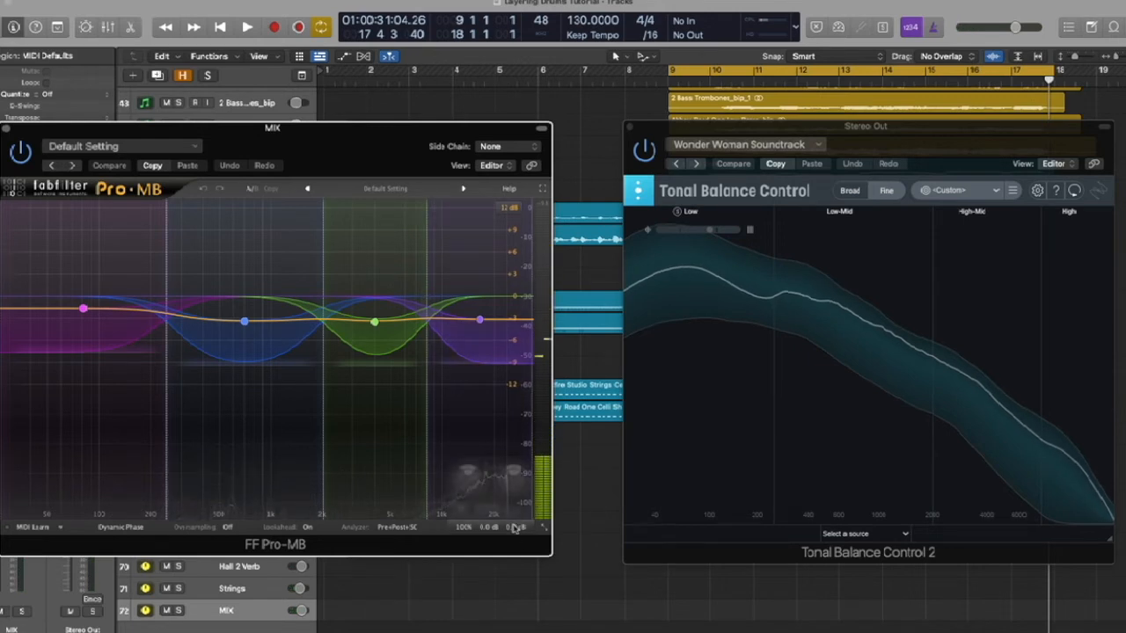
scroll(511, 482, up, 2)
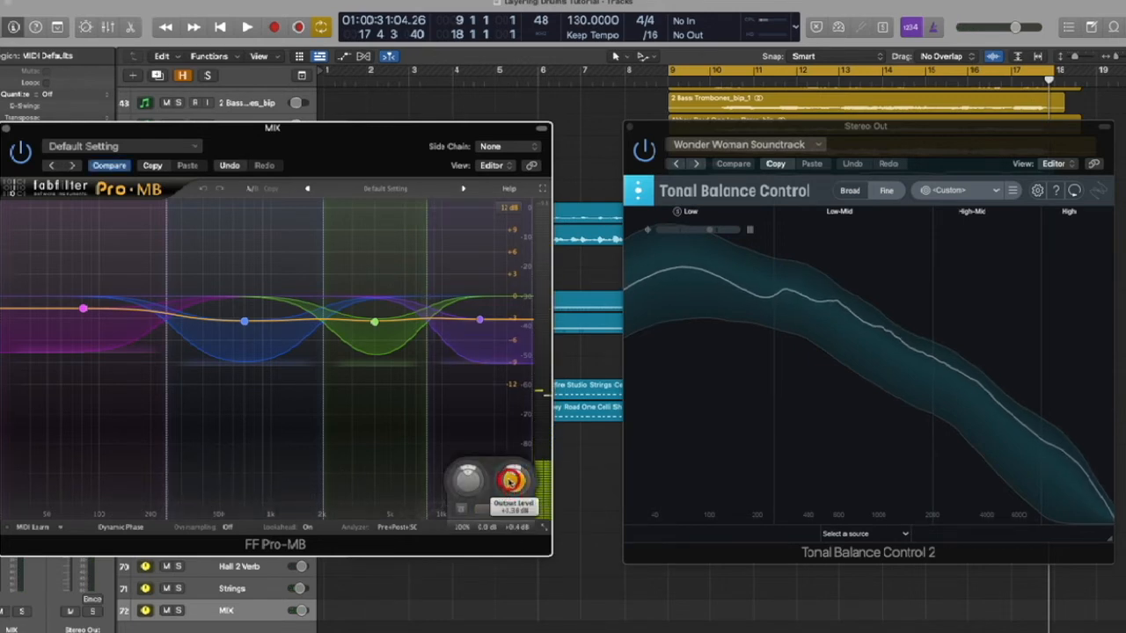
scroll(511, 480, up, 1)
scroll(510, 473, up, 1)
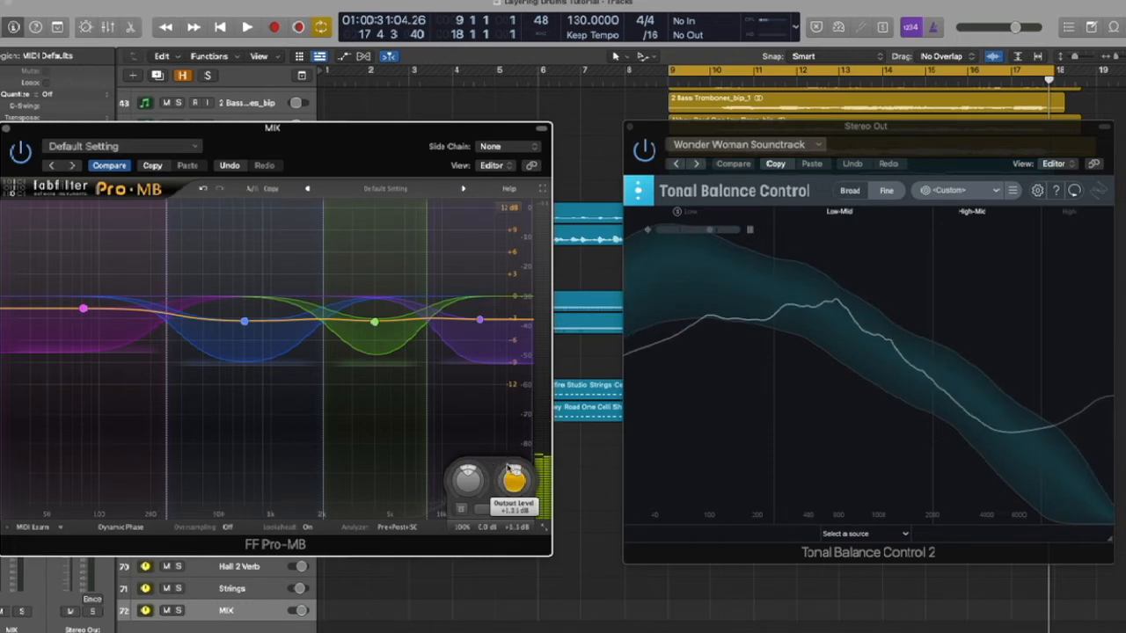
key(space)
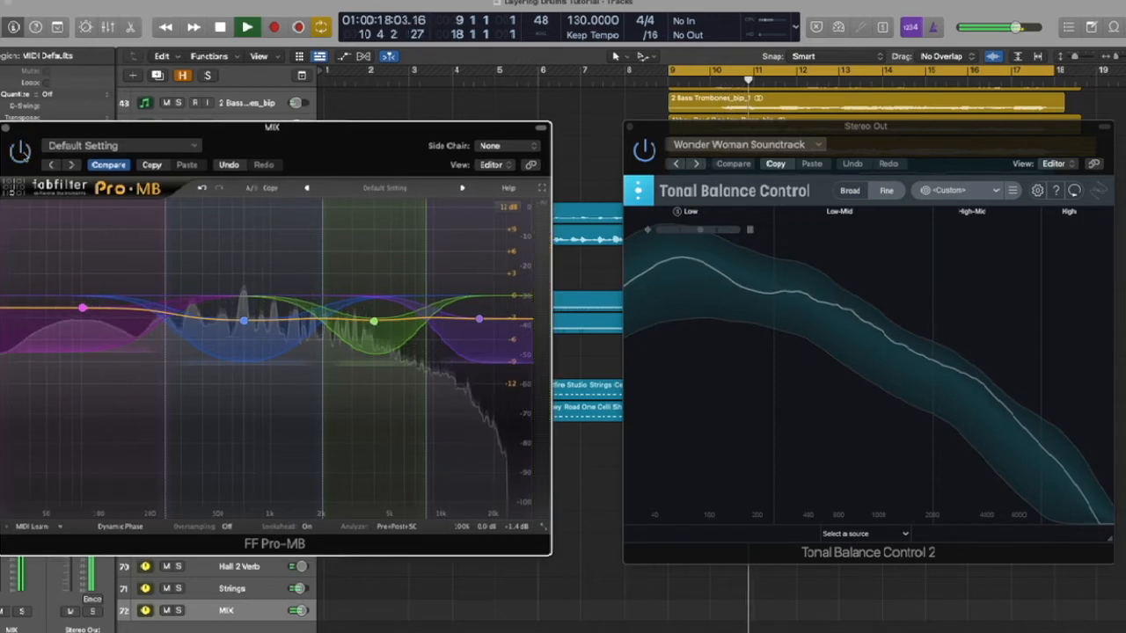
Step: Compare Pro-MB against bypass over the playing loop and raise its output level to about +2.3 dB
click(19, 152)
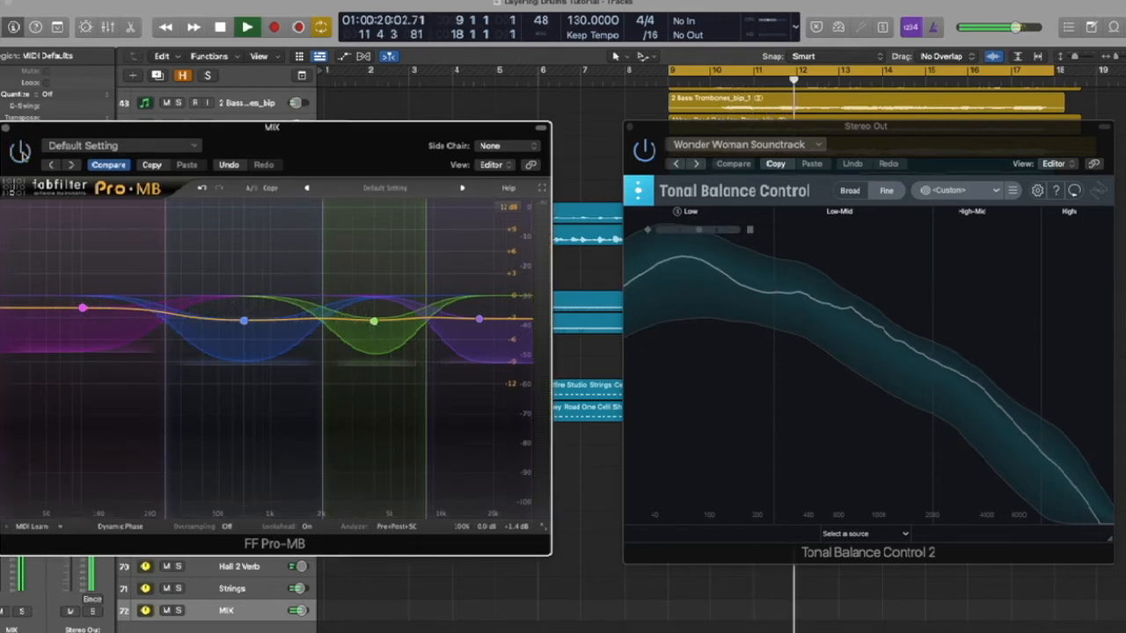
click(19, 152)
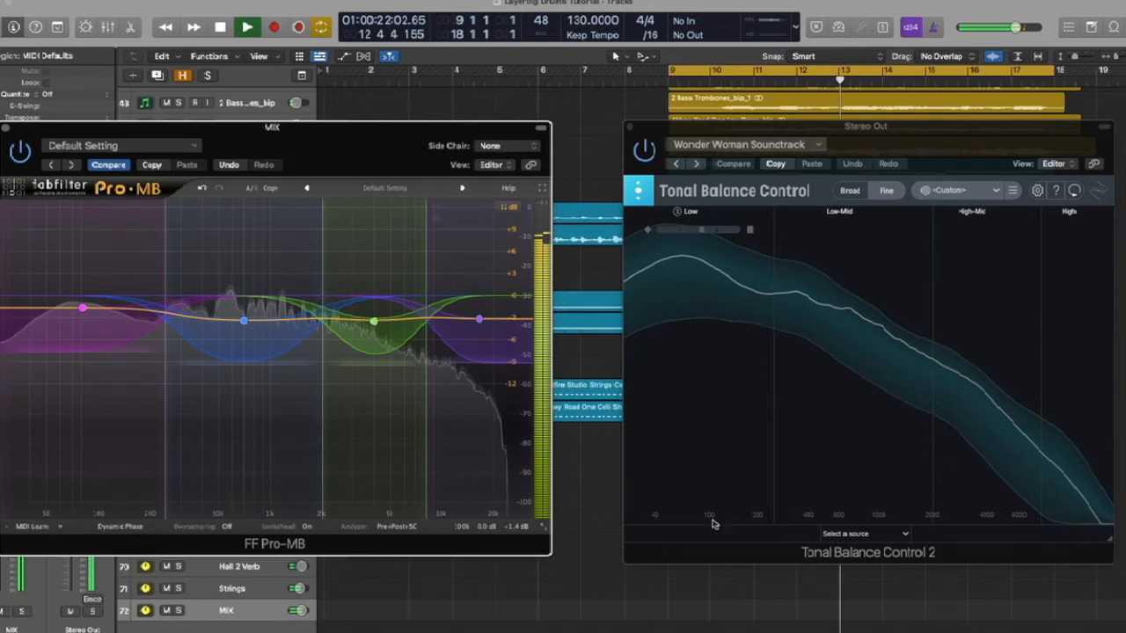
mouse_move(515, 522)
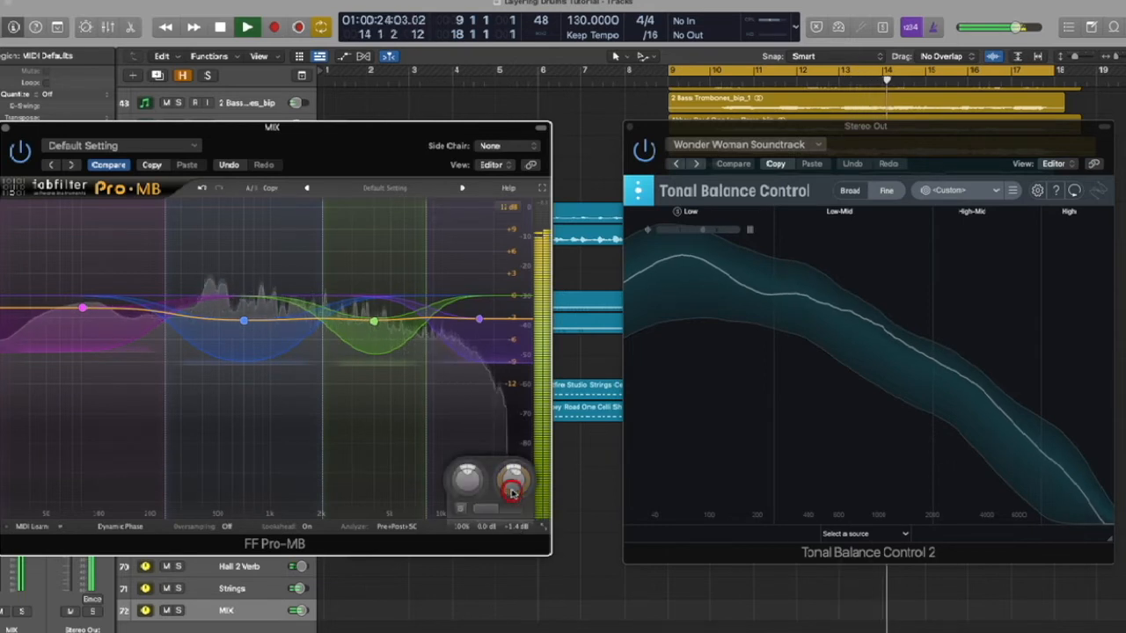
drag(511, 484, 509, 469)
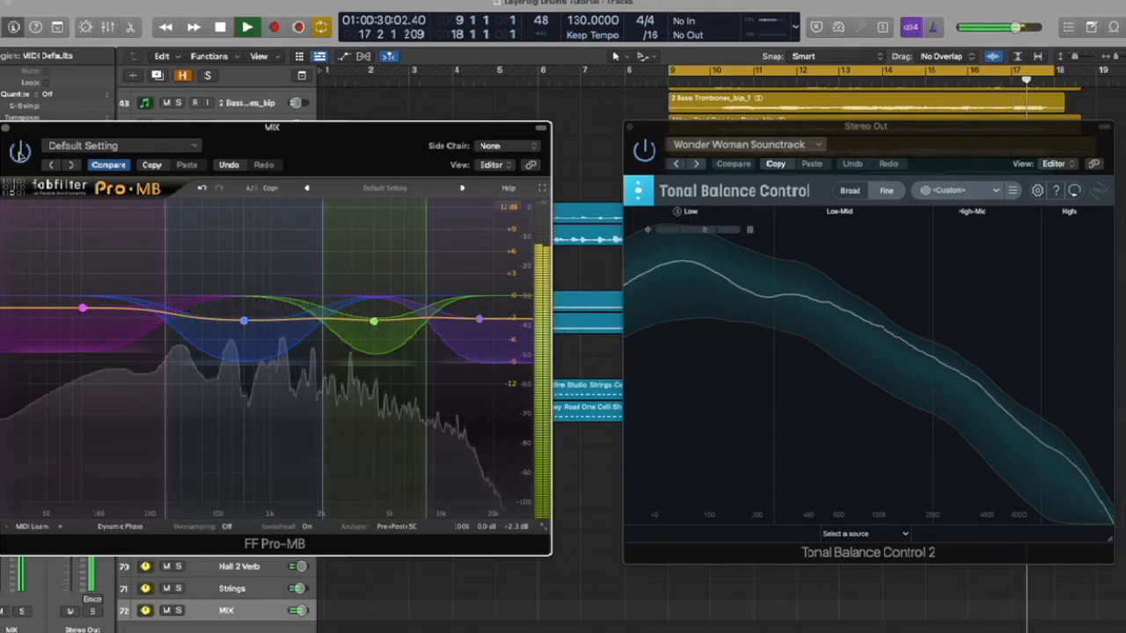
key(space)
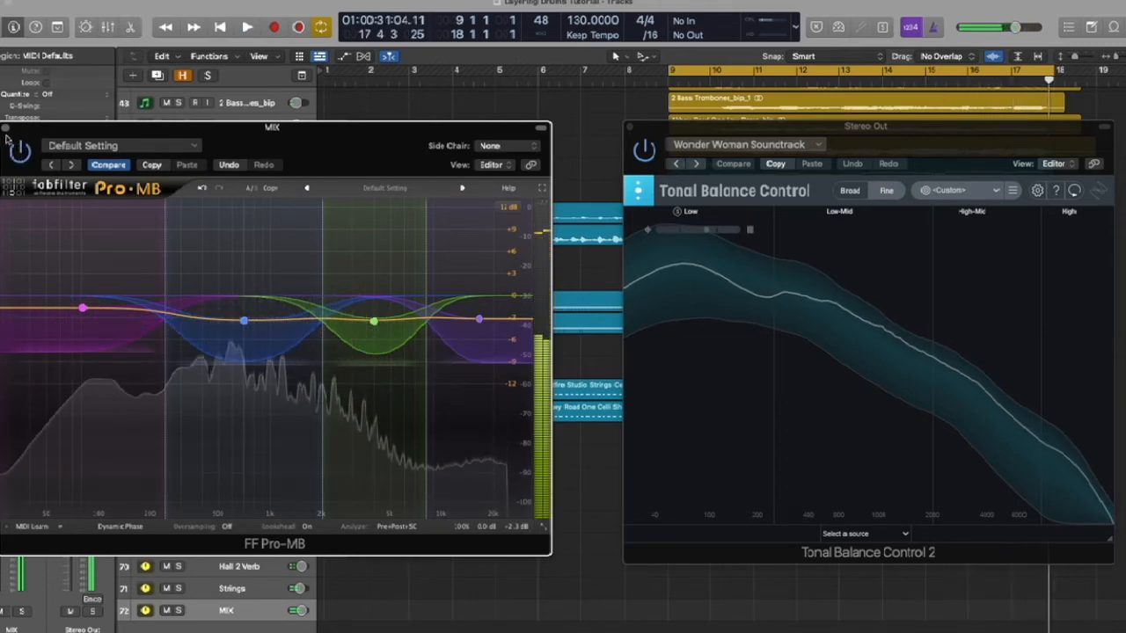
Step: Close Pro-MB and open bx_masterdesk on the MIX bus, positioned beside Tonal Balance Control
click(6, 129)
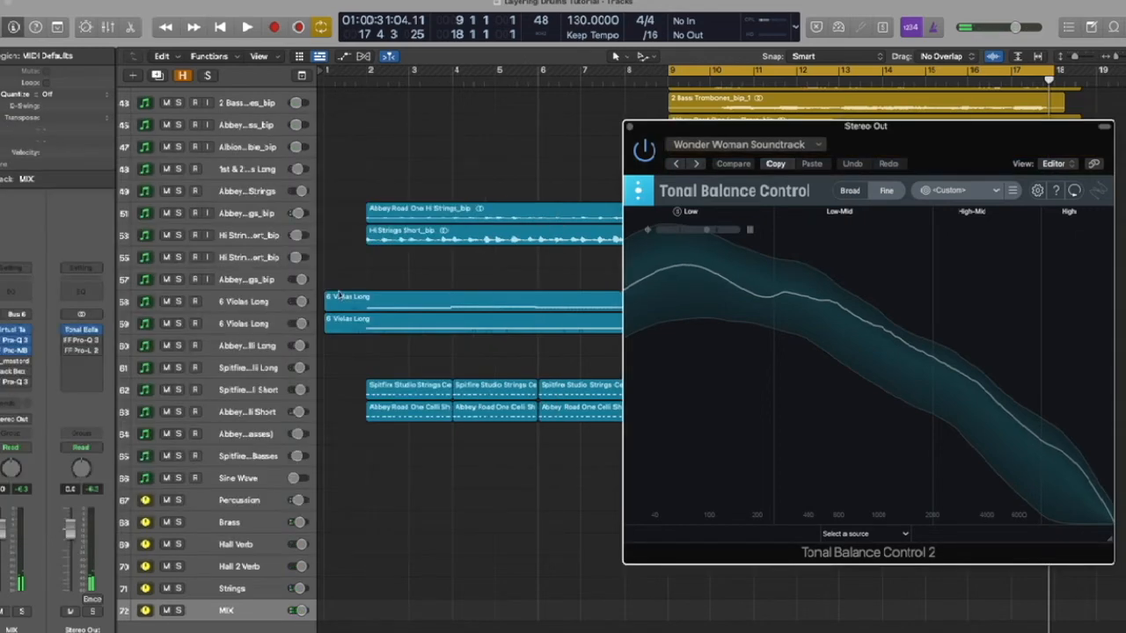
click(11, 361)
drag(648, 144, 382, 139)
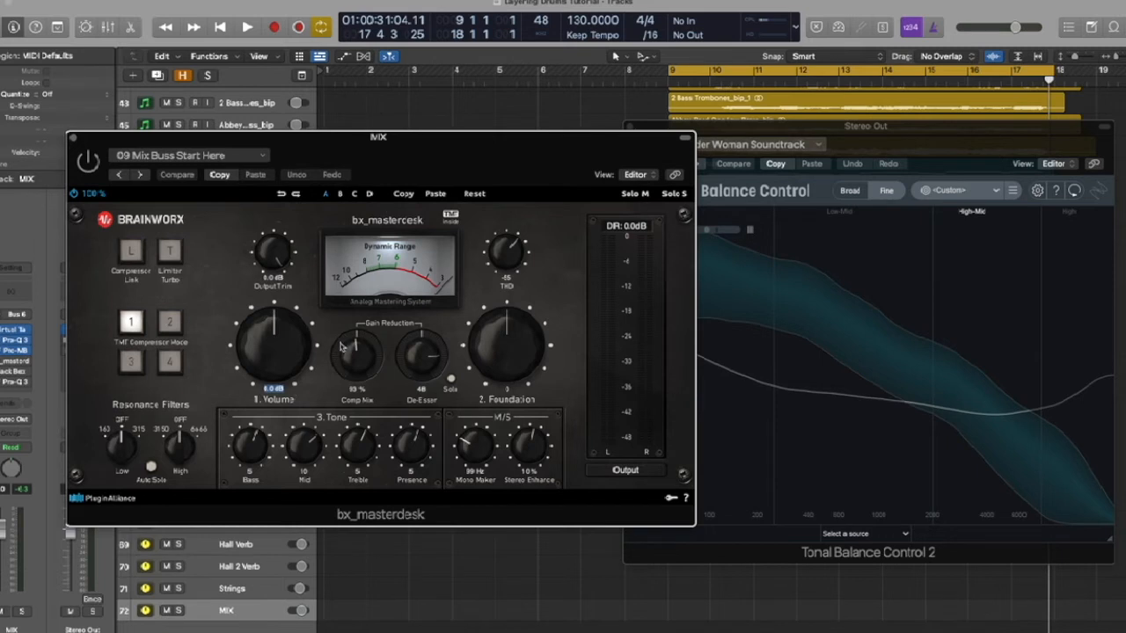
Step: Play the loop with bx_masterdesk bypassed and active, and close Tonal Balance Control
click(88, 162)
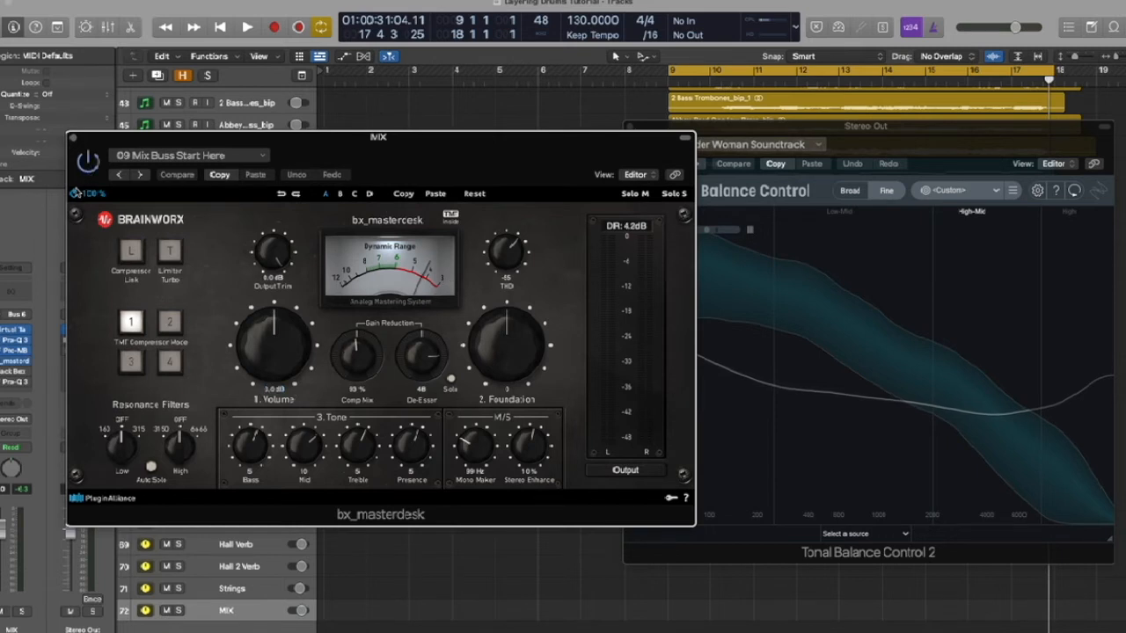
key(space)
drag(630, 127, 656, 128)
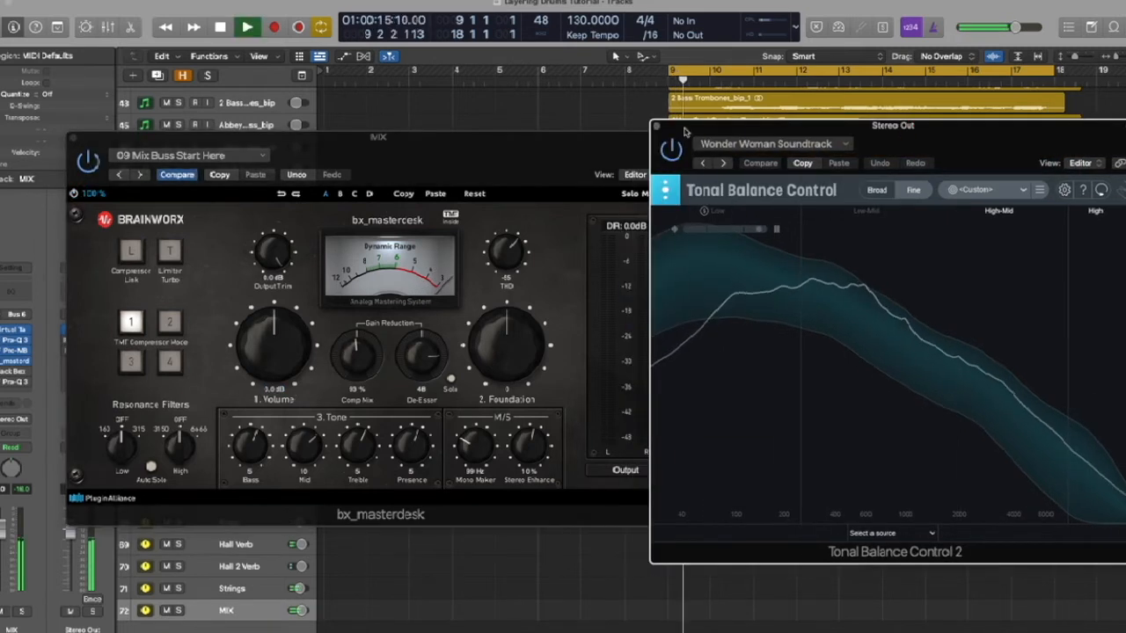
click(656, 127)
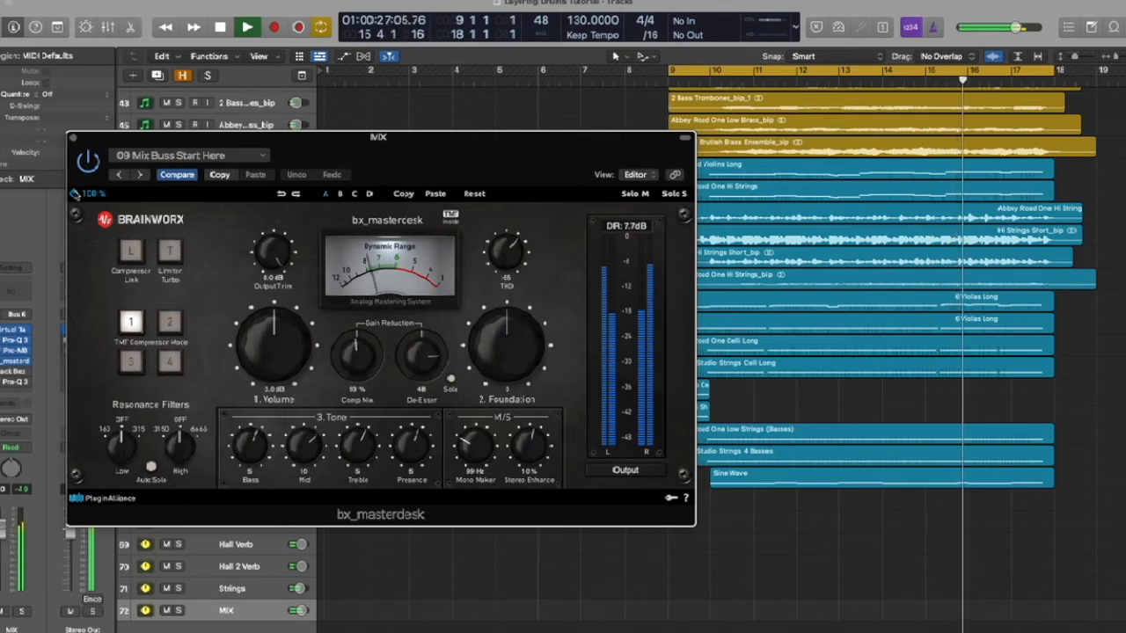
Step: Lower the bx_masterdesk Volume to -1.0 dB, then stop playback and close the plug-in
drag(272, 348, 265, 387)
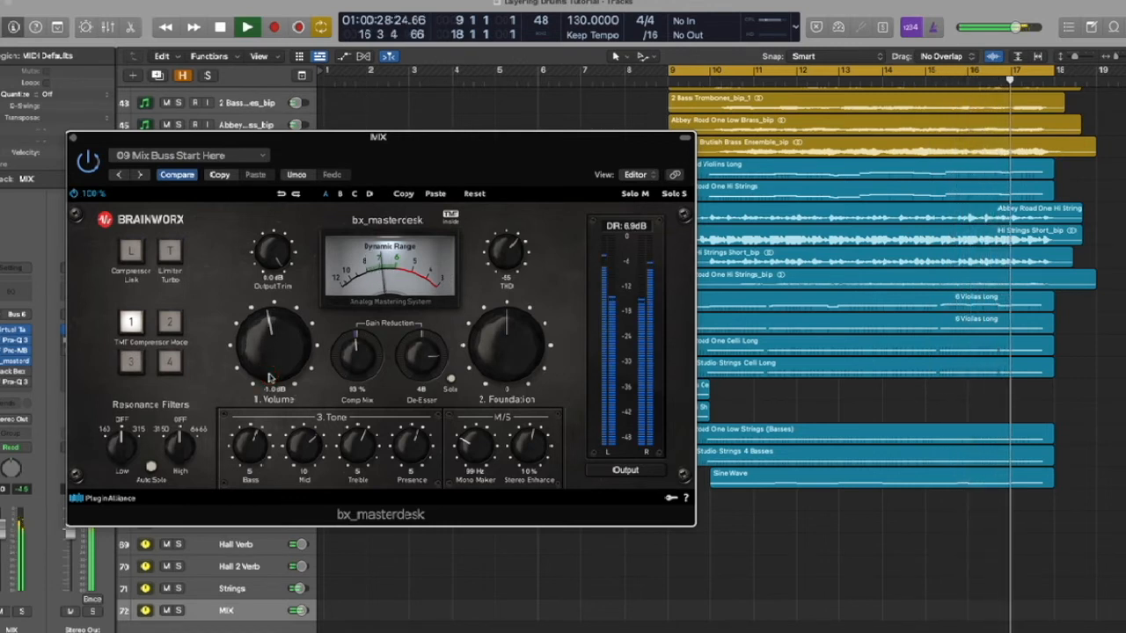
key(space)
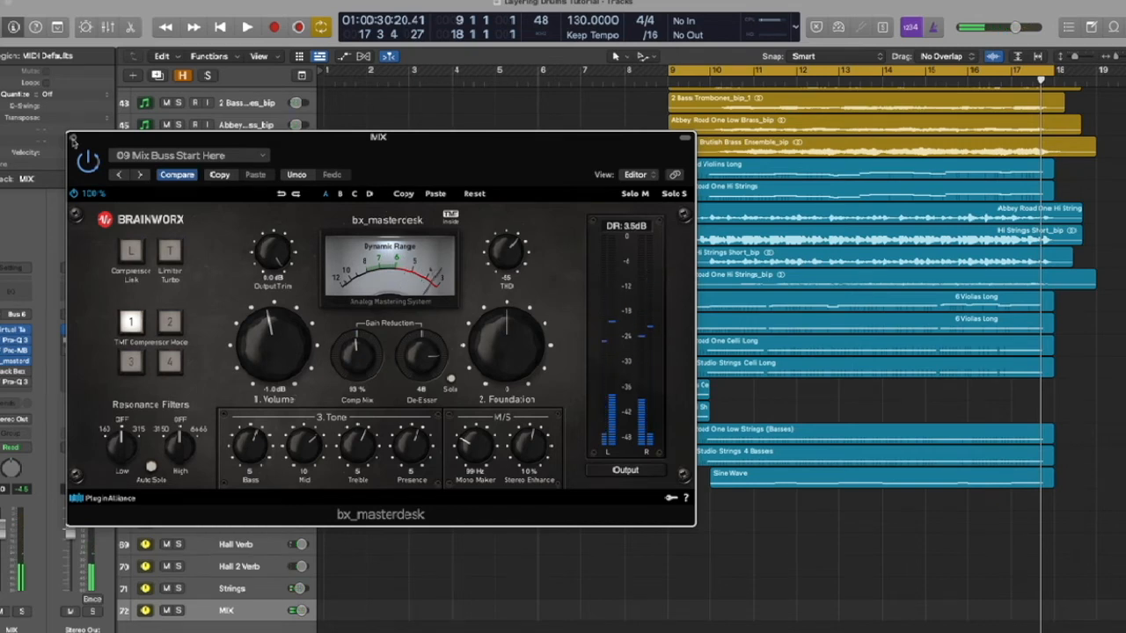
click(73, 139)
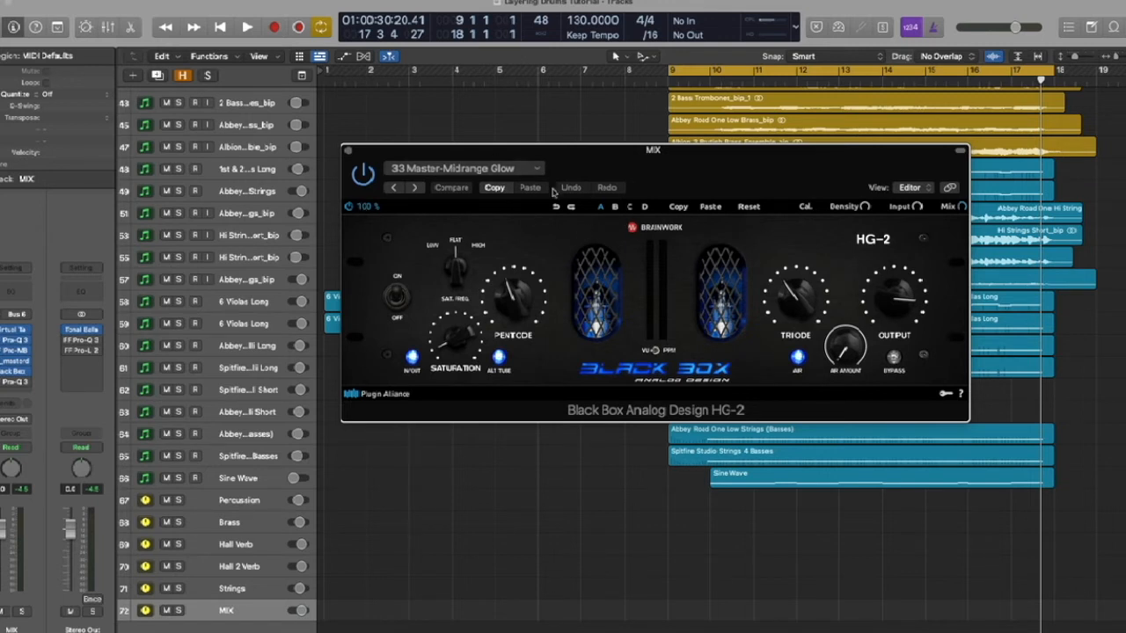
Step: Compare the Black Box HG-2 saturation against bypass over the playing loop and close the plug-in
click(349, 206)
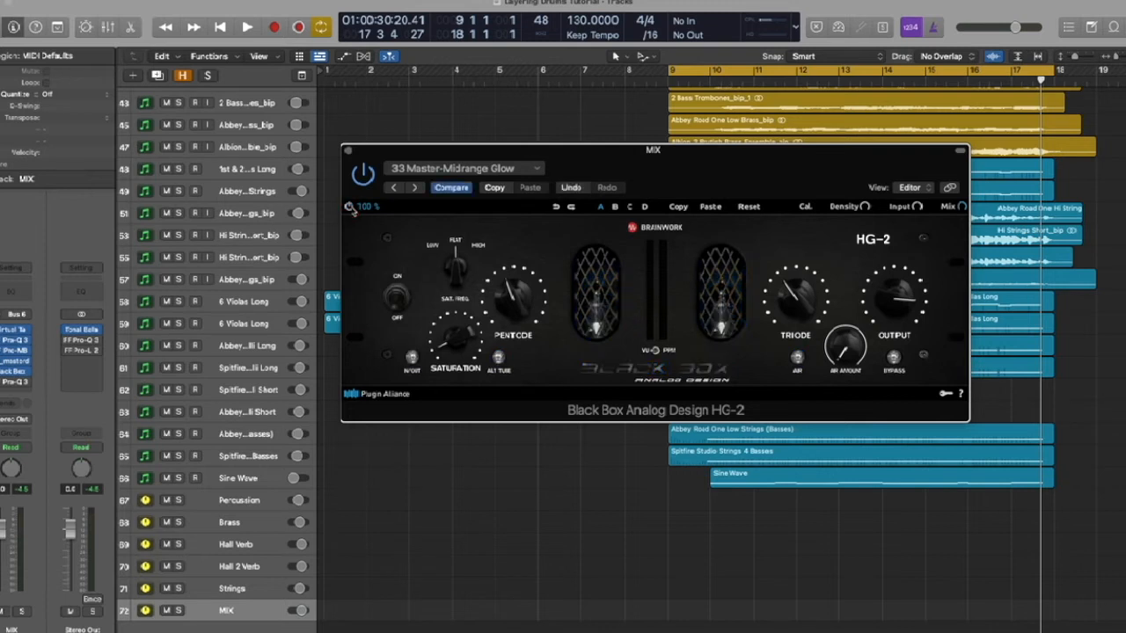
key(space)
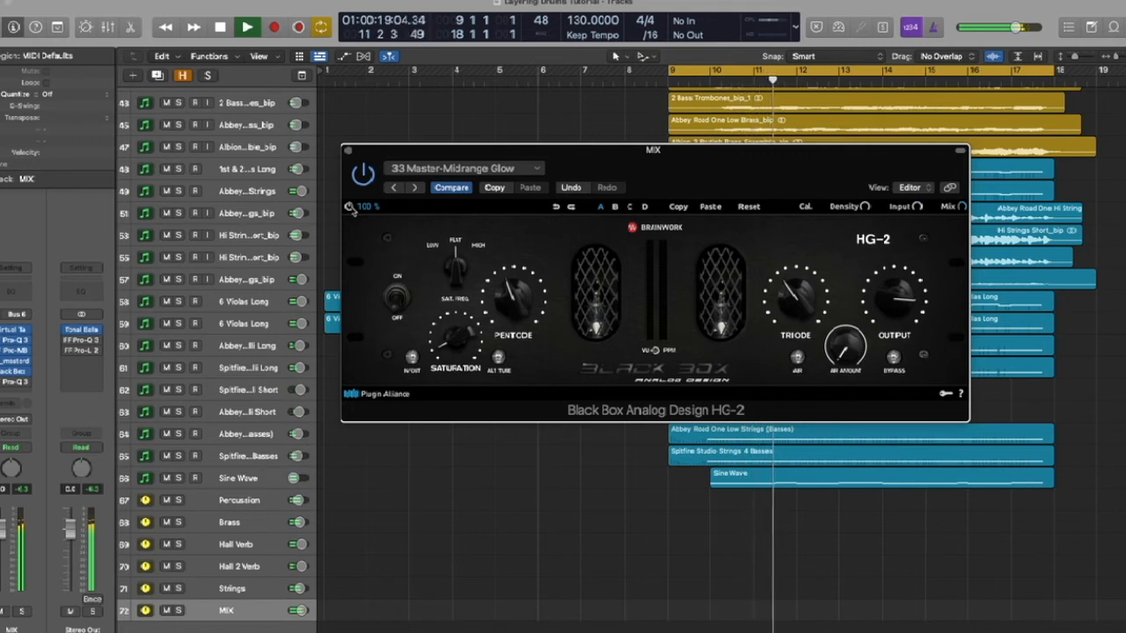
click(350, 207)
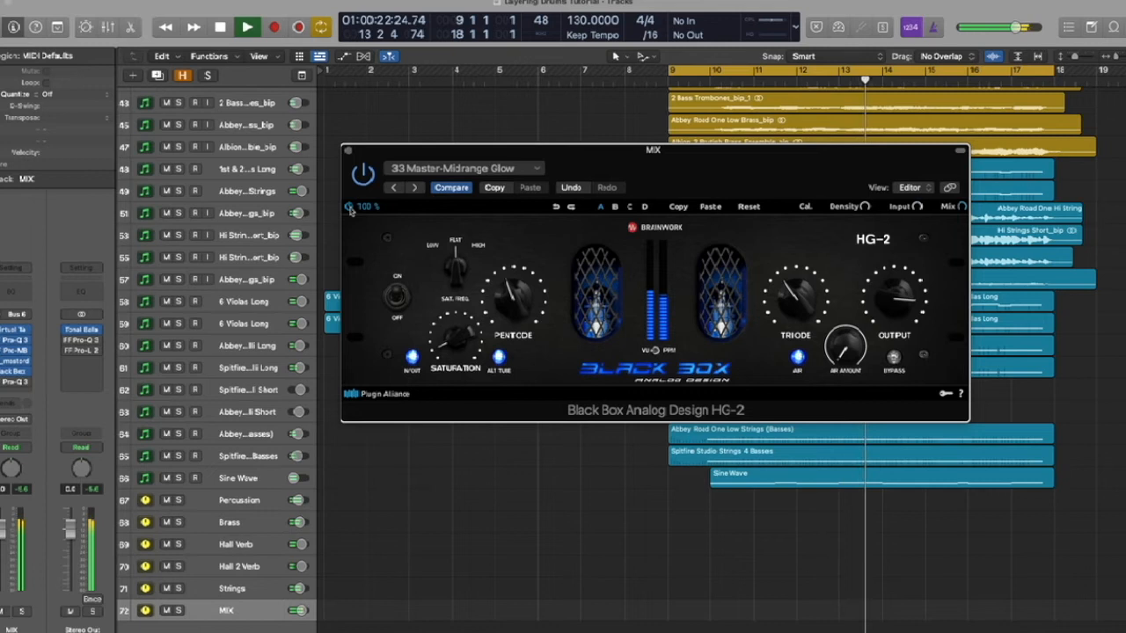
click(349, 207)
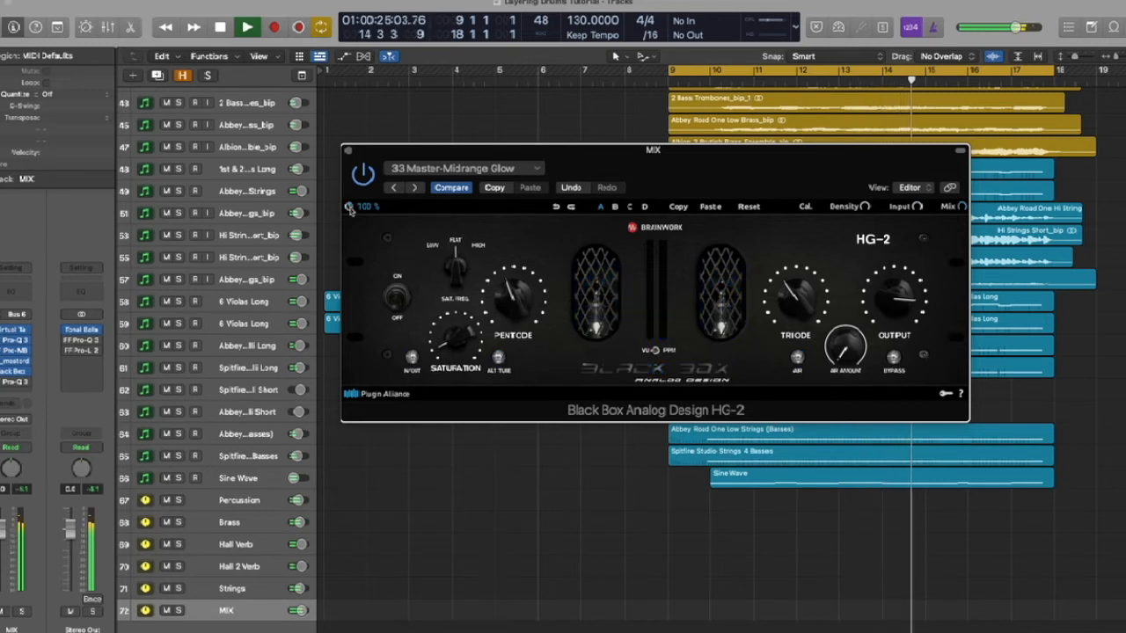
click(349, 206)
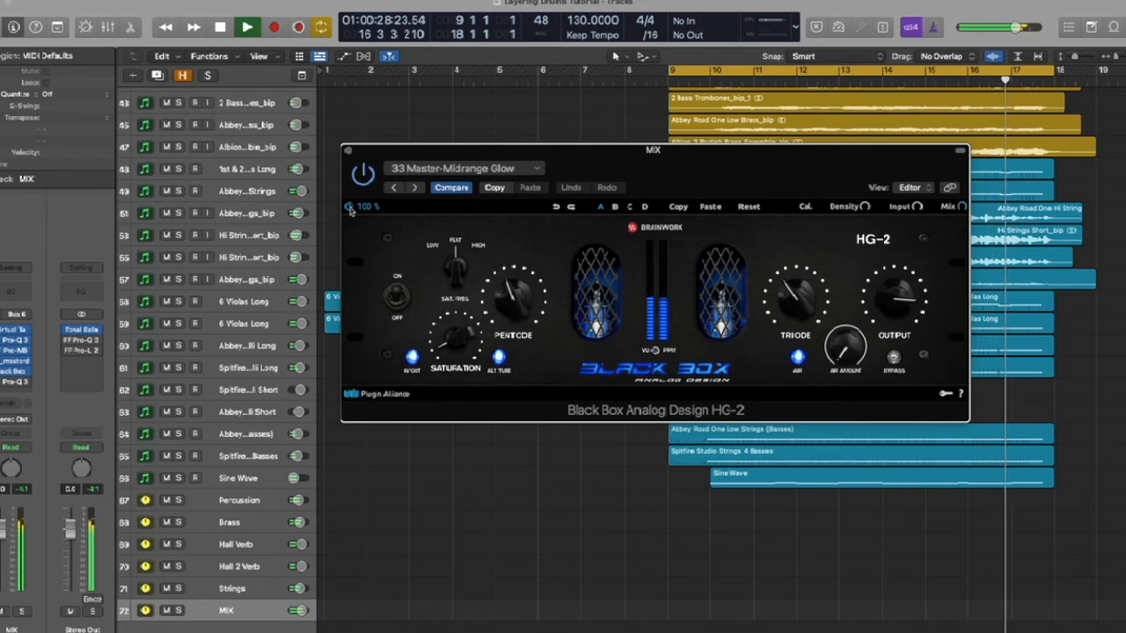
key(space)
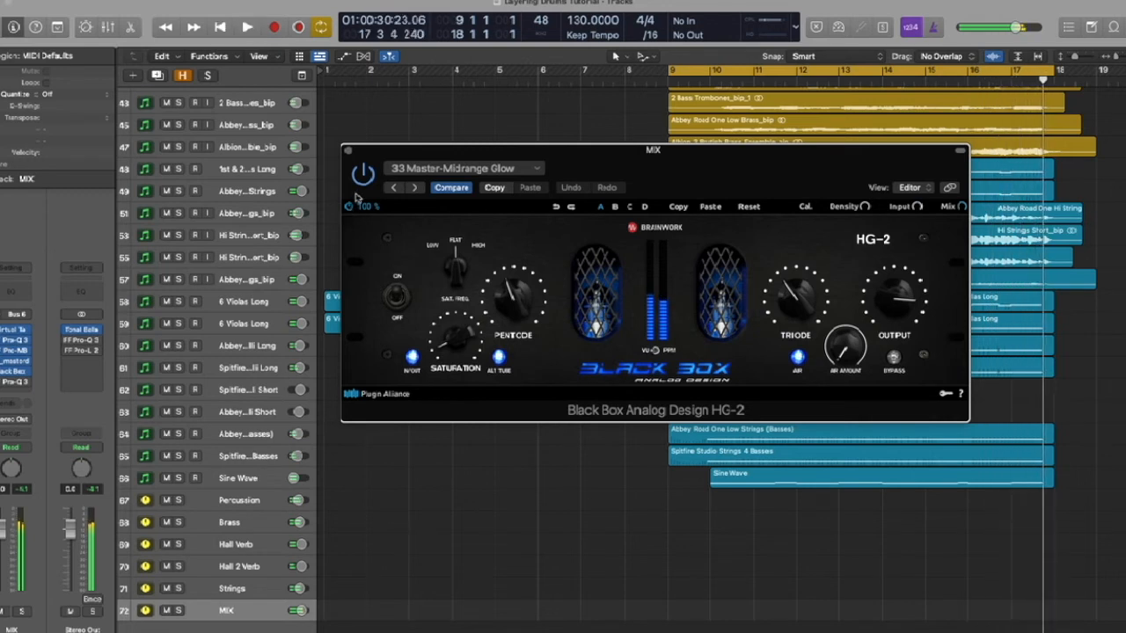
click(348, 152)
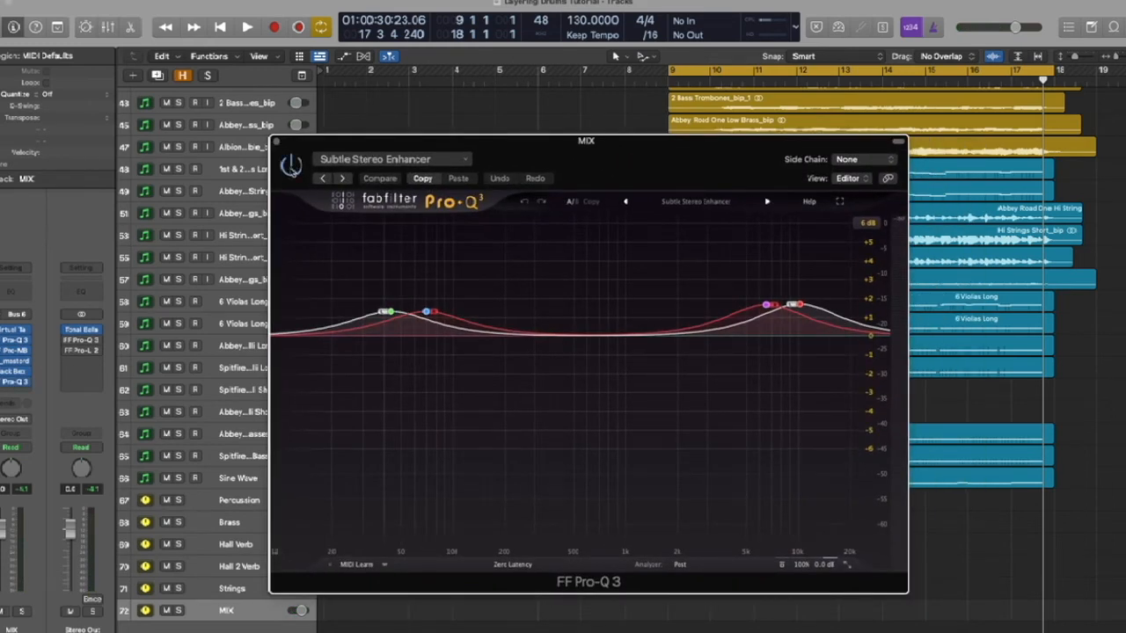
Step: Compare the Subtle Stereo Enhancer setting of Pro-Q 3 against bypass over the playing loop and close it
click(781, 565)
key(space)
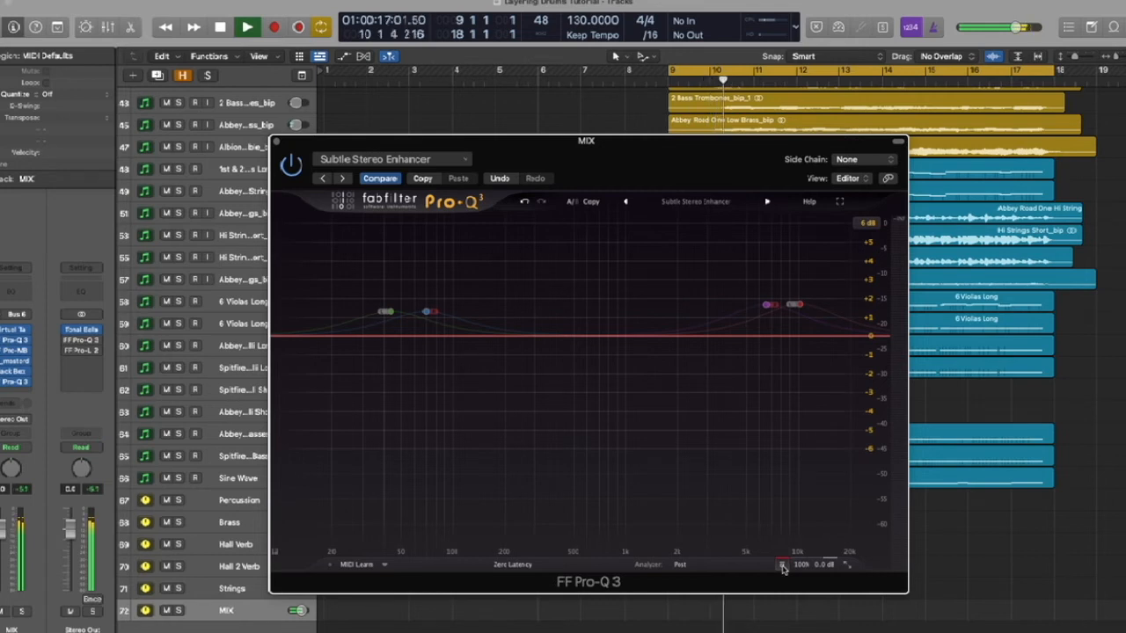
click(782, 565)
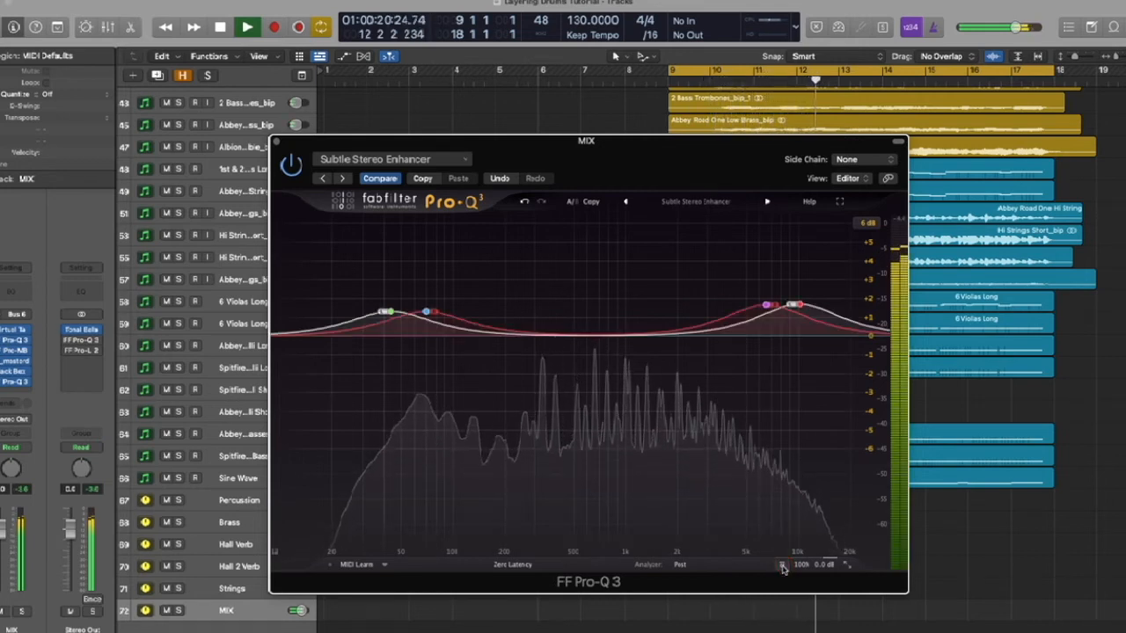
click(782, 568)
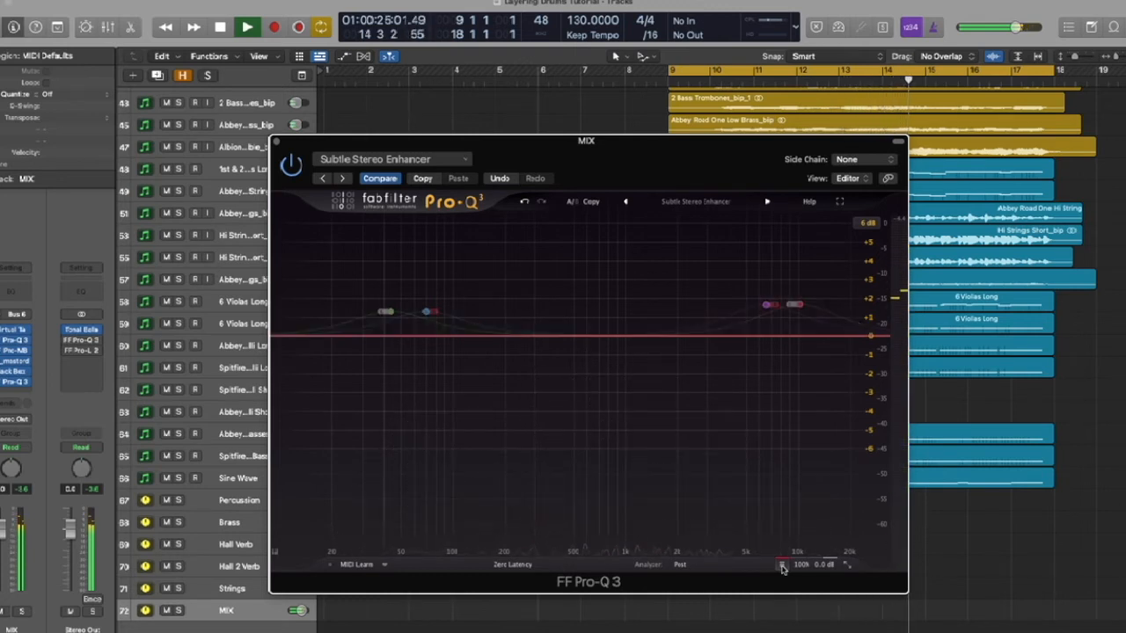
click(781, 567)
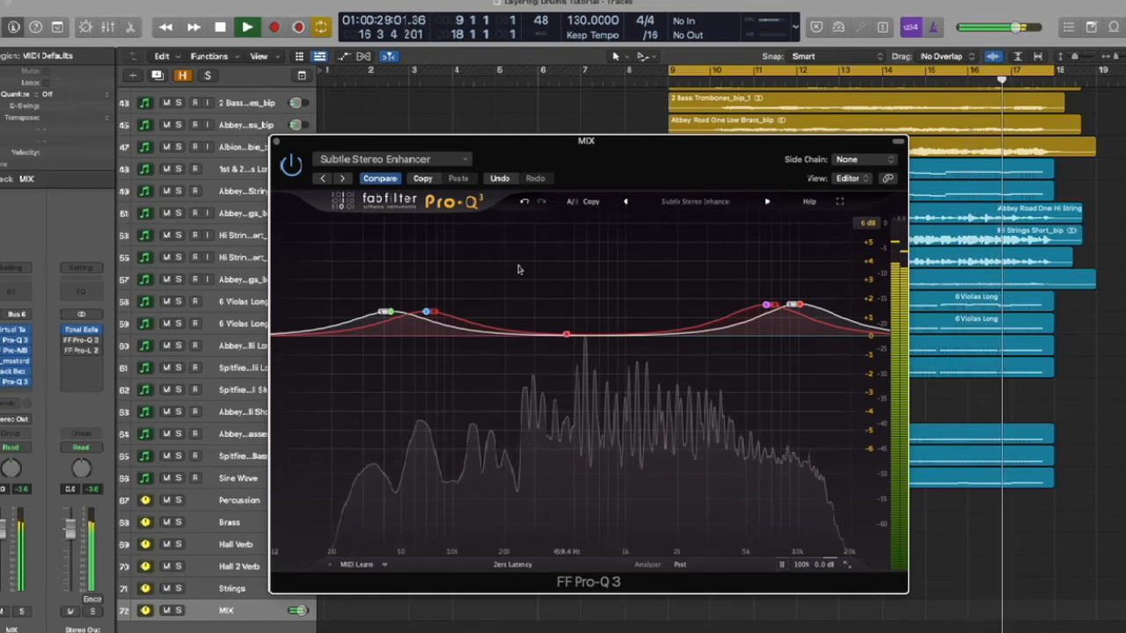
key(space)
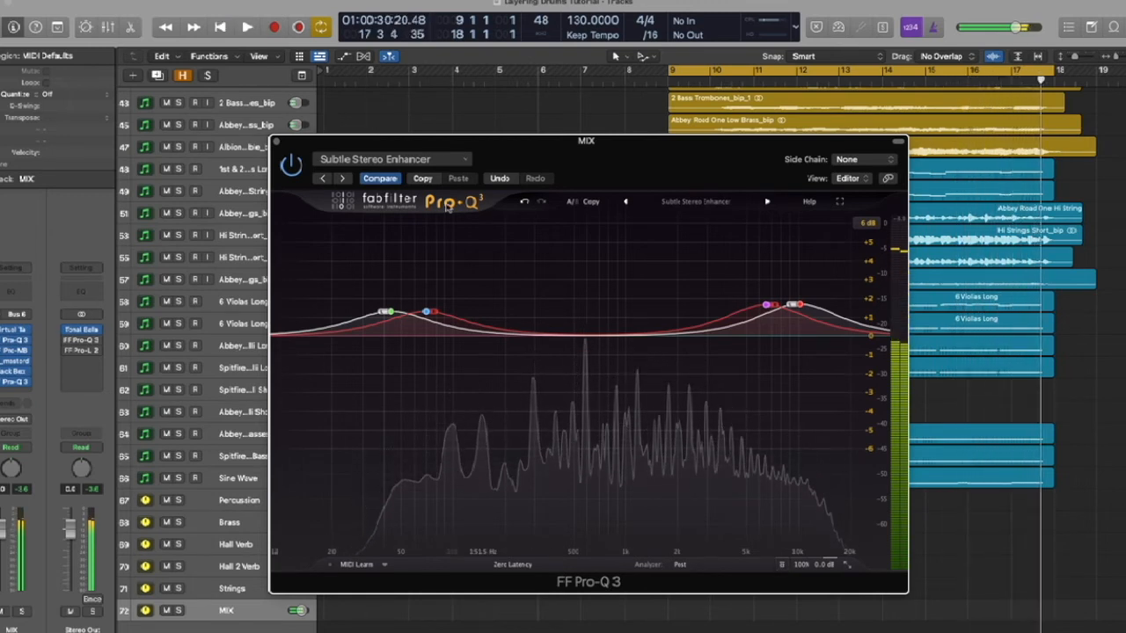
click(276, 142)
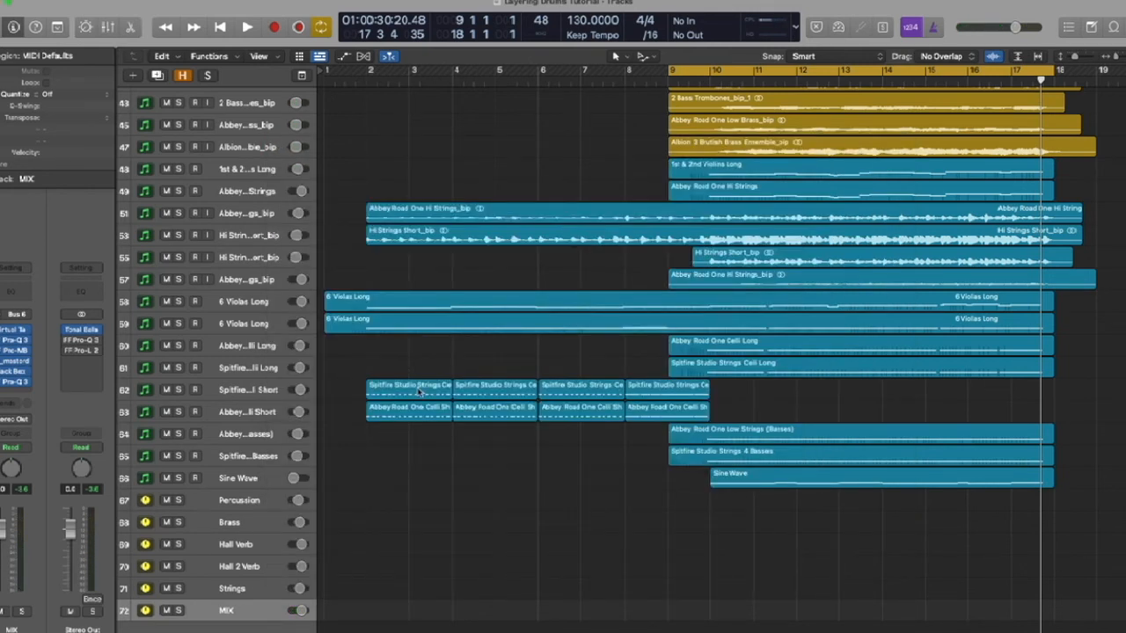
Step: Look through the full arrangement, from the percussion tracks through brass and strings down to the MIX bus
scroll(664, 387, down, 5)
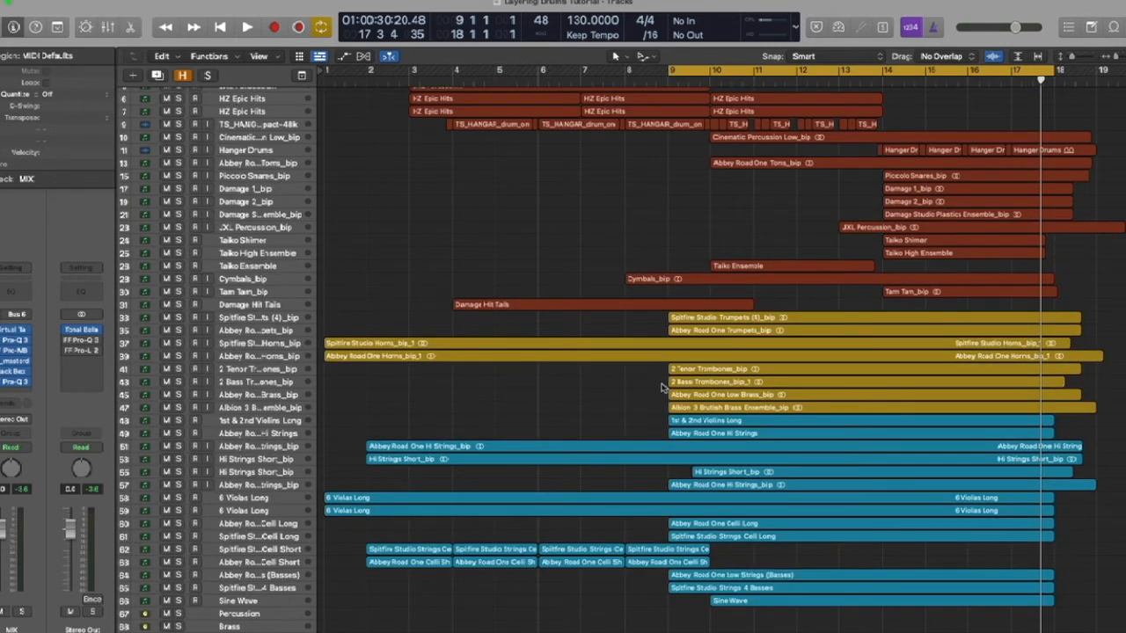
scroll(629, 427, down, 5)
scroll(629, 427, up, 5)
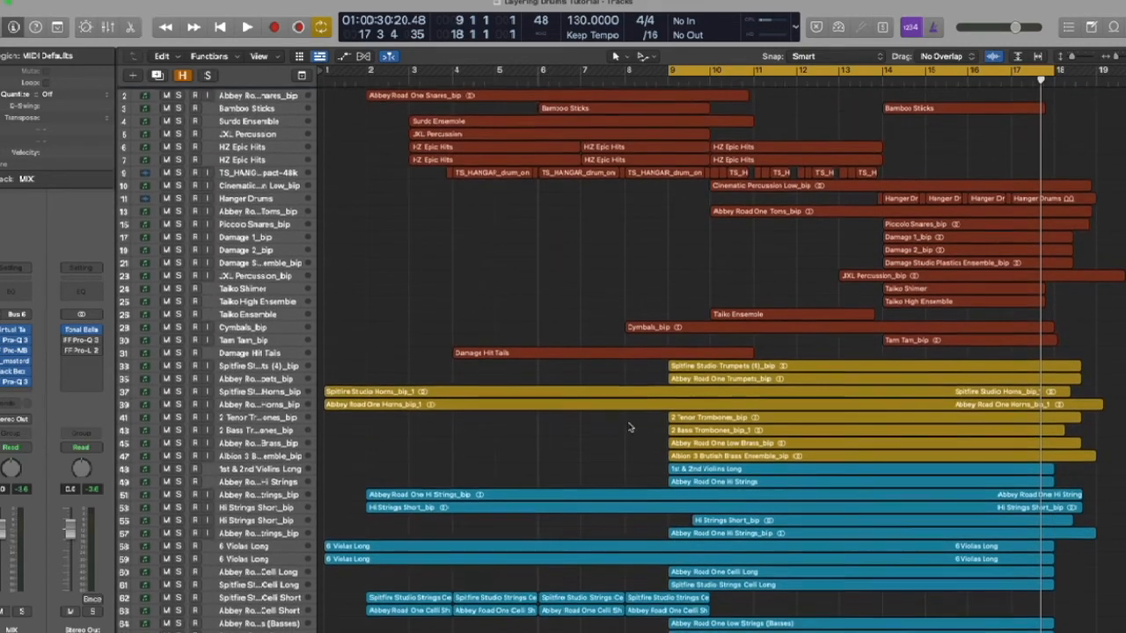
scroll(629, 427, down, 3)
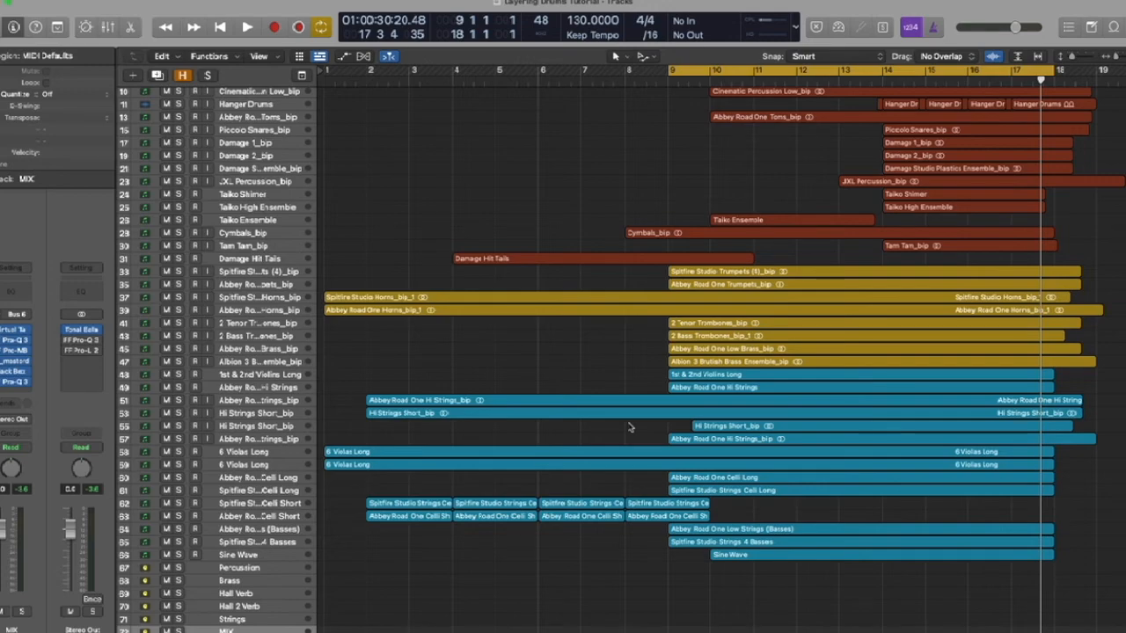
scroll(629, 425, up, 5)
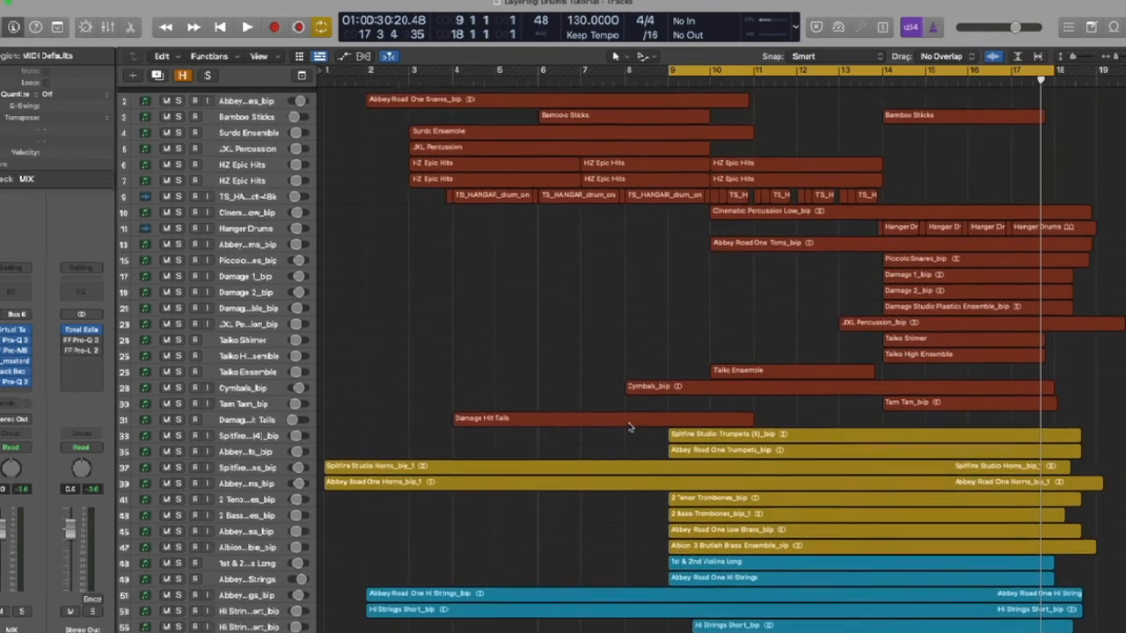
scroll(628, 427, down, 5)
scroll(628, 428, up, 7)
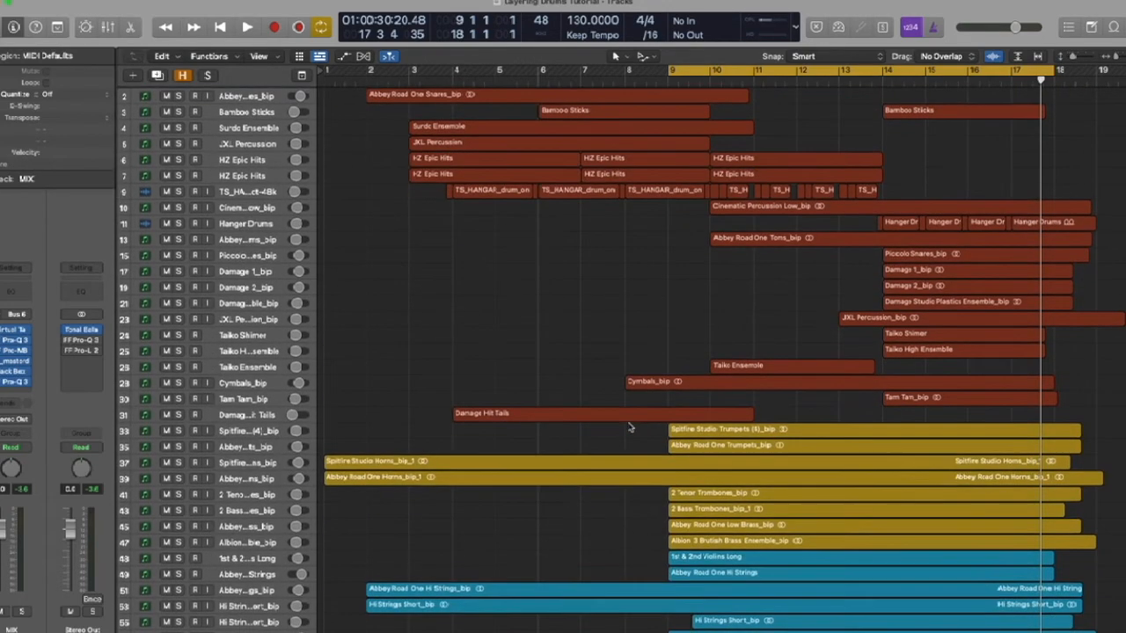
scroll(629, 427, down, 8)
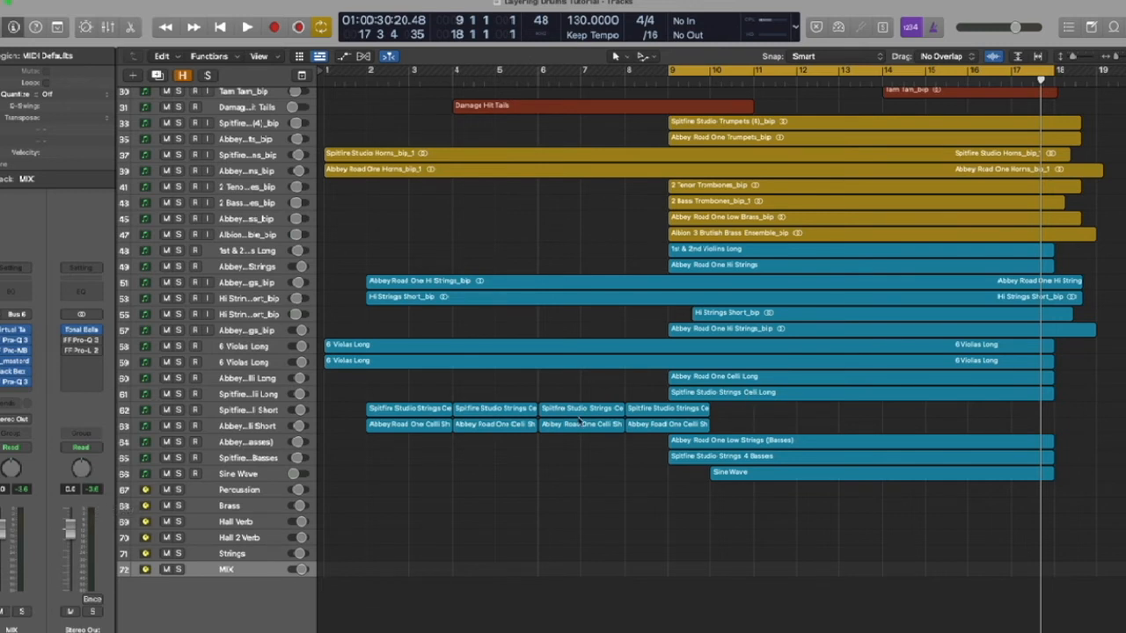
scroll(581, 422, up, 10)
Step: Show nearly all tracks at once and set the cycle range to bars 2 through 20
key(super+Up)
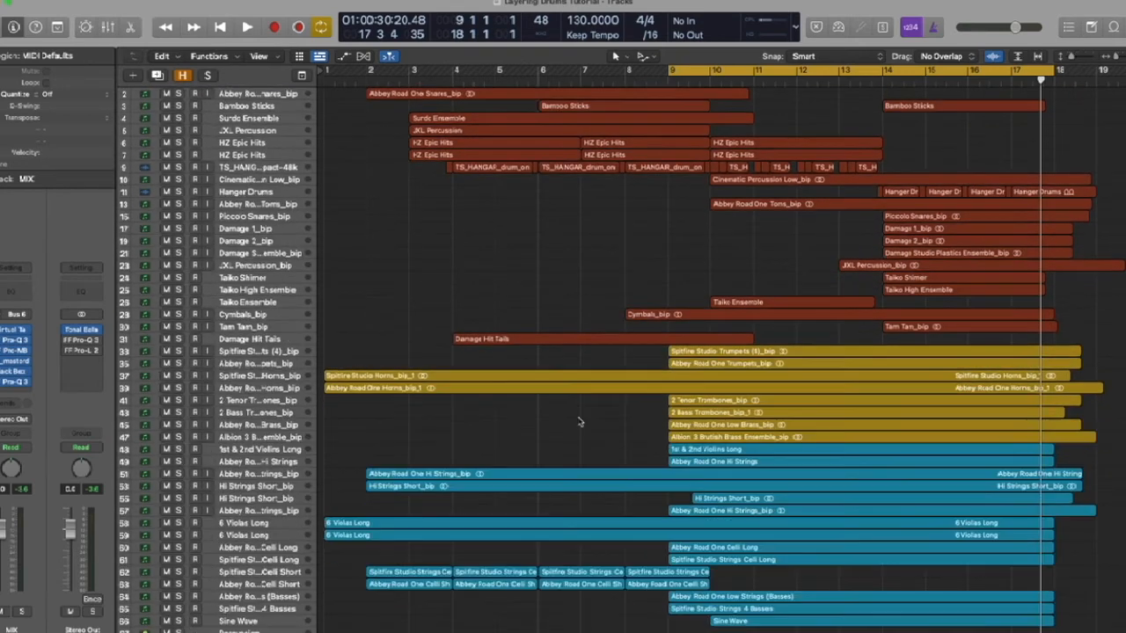
key(super+Up)
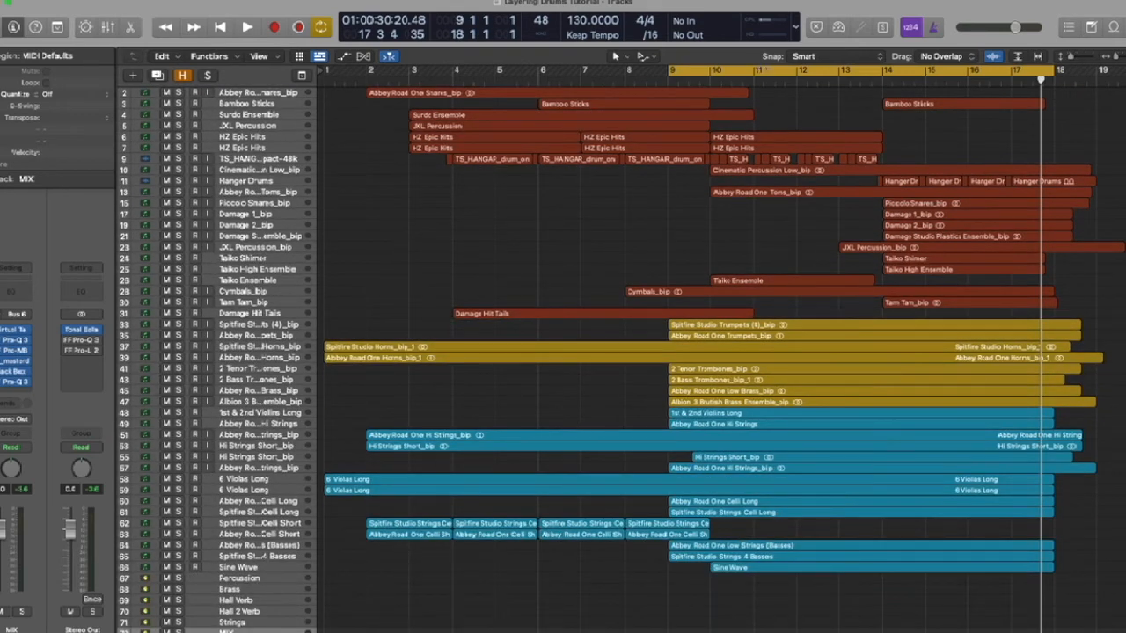
click(748, 70)
drag(357, 77, 1120, 91)
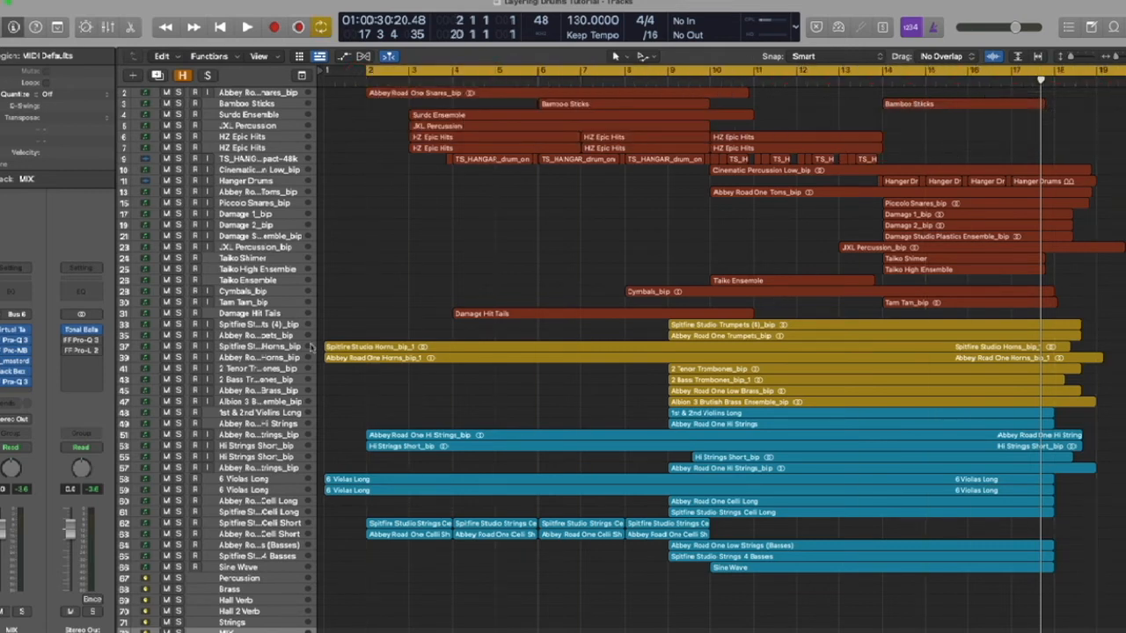
Step: Bypass all MIX bus plug-ins and play the full arrangement with the cycle range starting at beat 4 of bar 1
drag(5, 333, 5, 374)
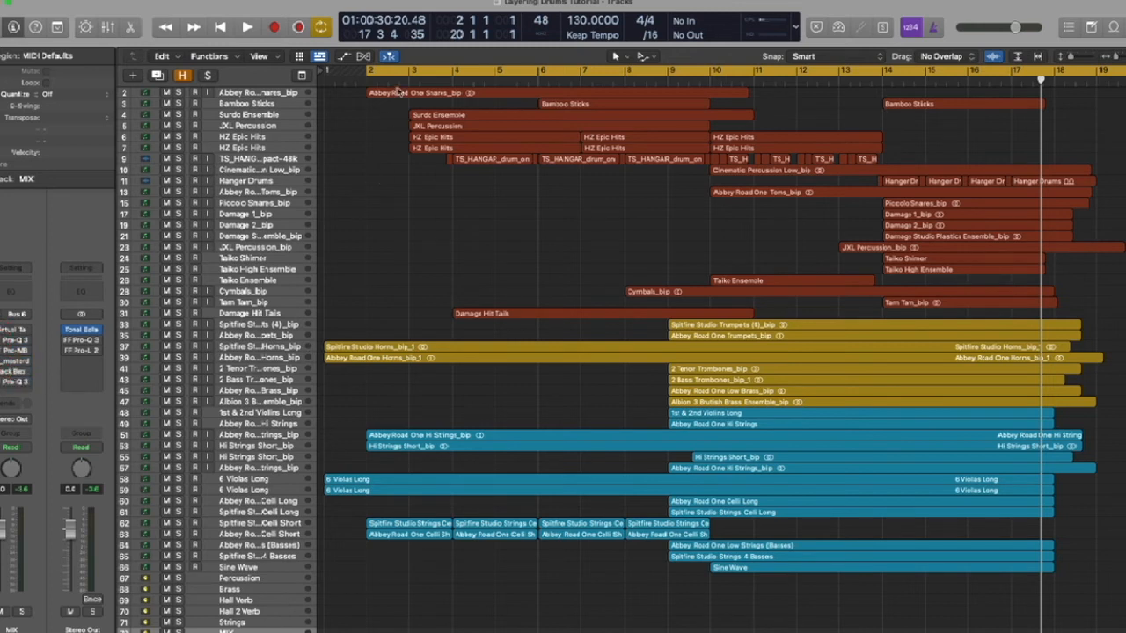
drag(363, 75, 354, 72)
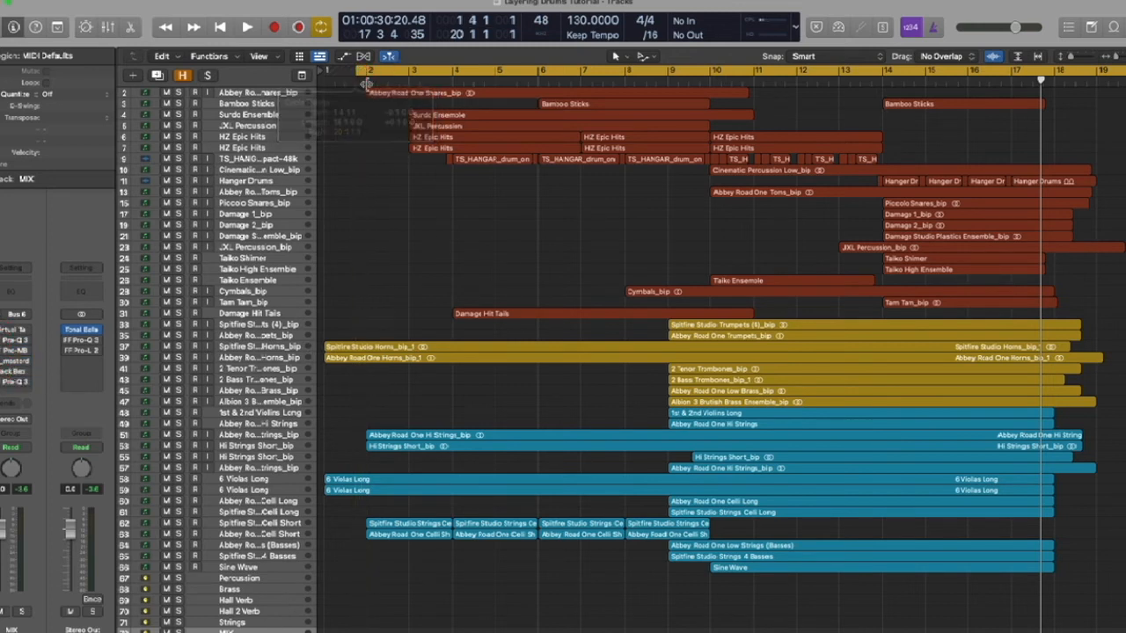
key(space)
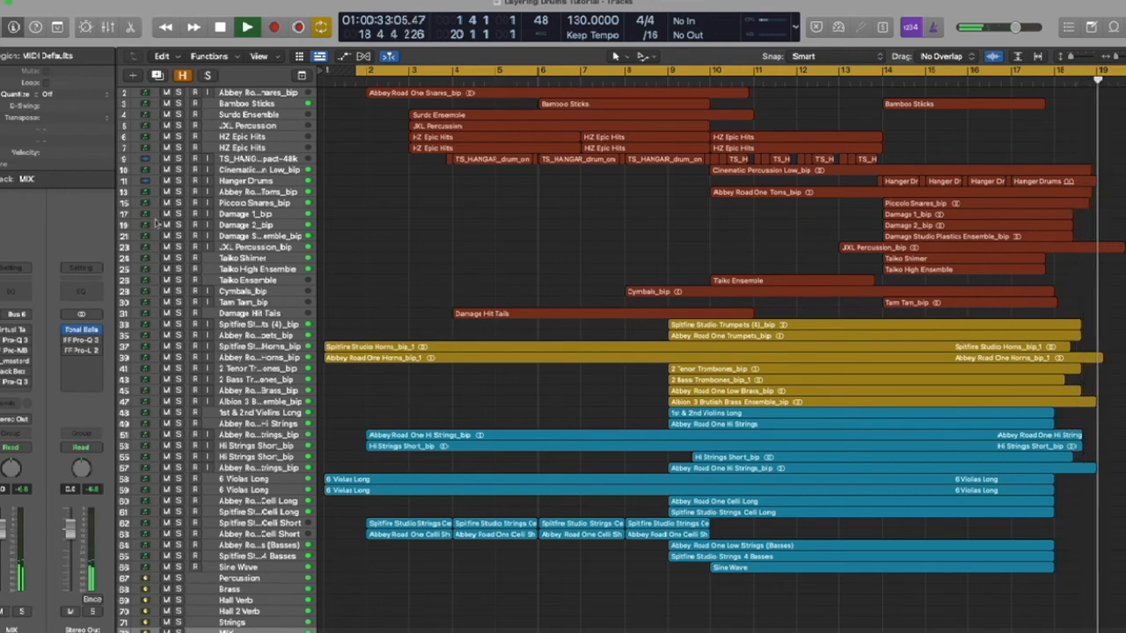
key(space)
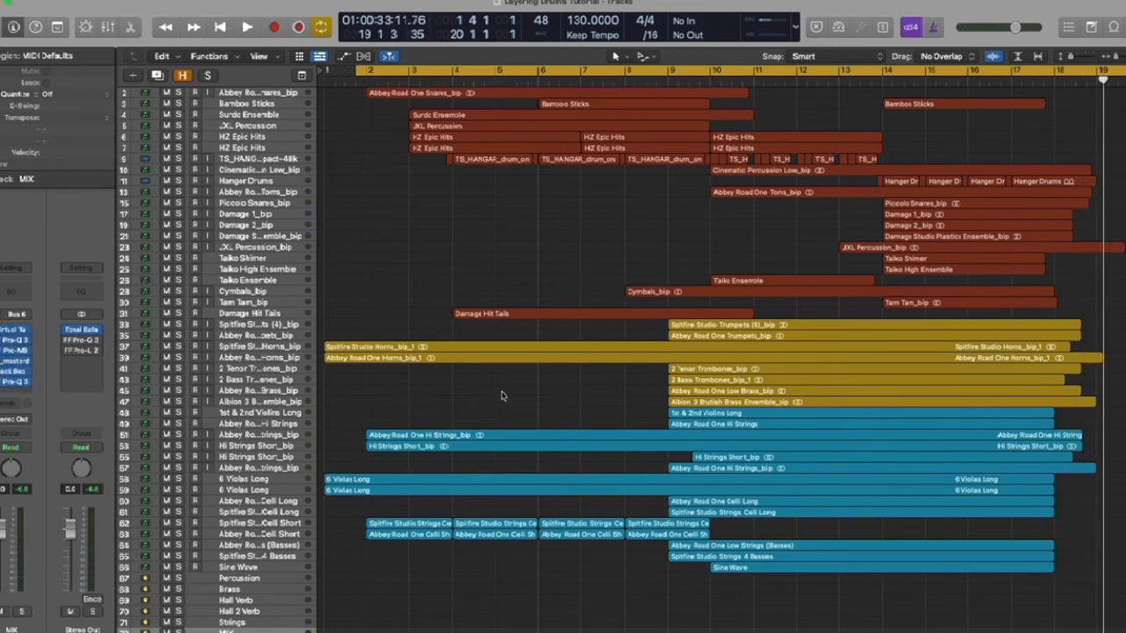
Step: Replay the full arrangement from the cycle start with all MIX bus plug-ins switched on for comparison
key(Return)
key(space)
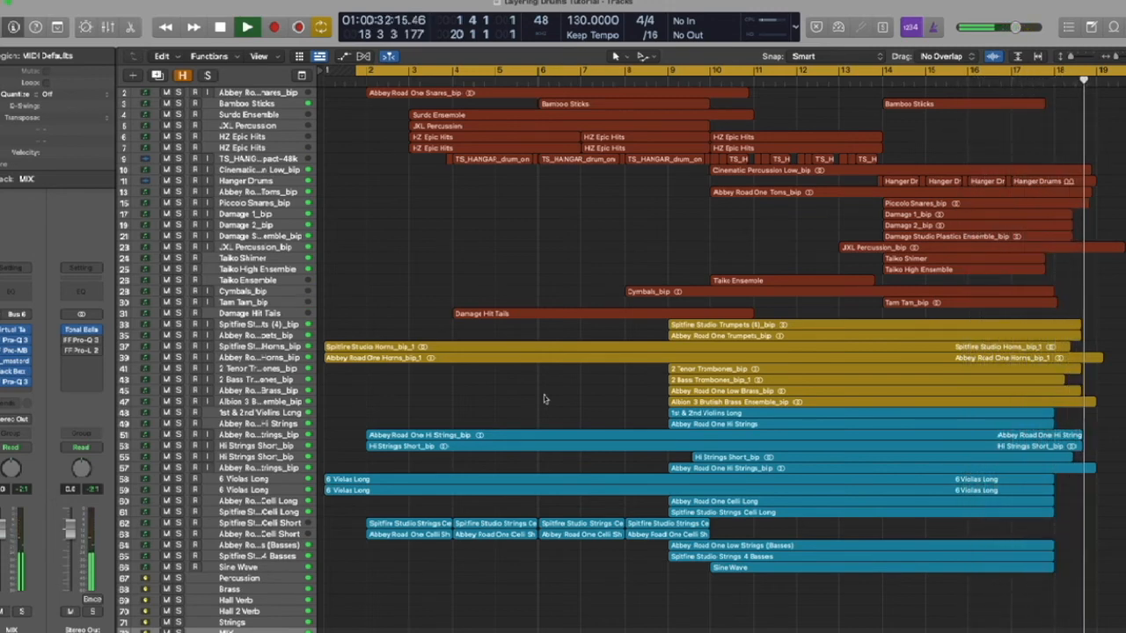
key(space)
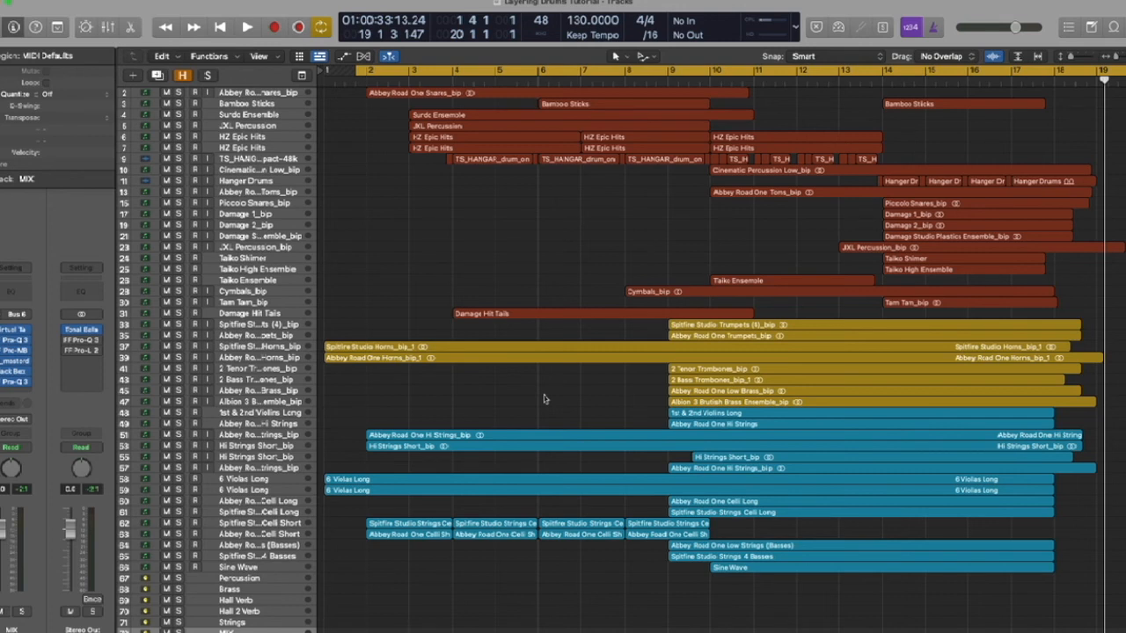
Step: Look through the Boom Box, Auratone Speakers and Small Speaker Reference EQ presets in the Stereo Out Pro-Q 3, return to Transistor Radio EQ and close it
scroll(544, 397, up, 2)
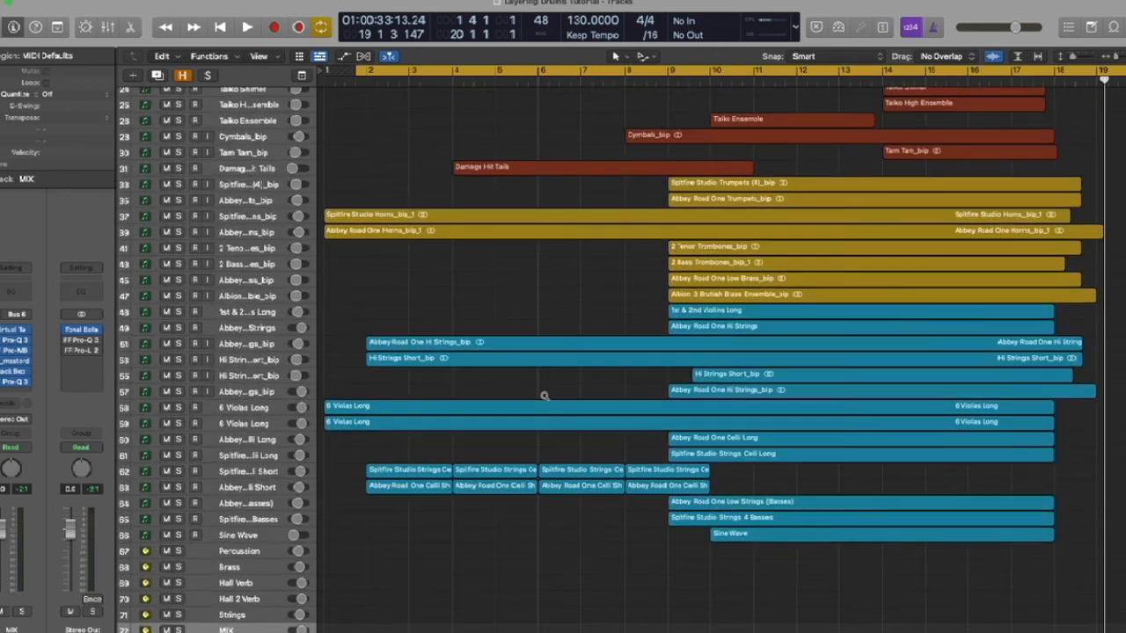
scroll(544, 396, up, 3)
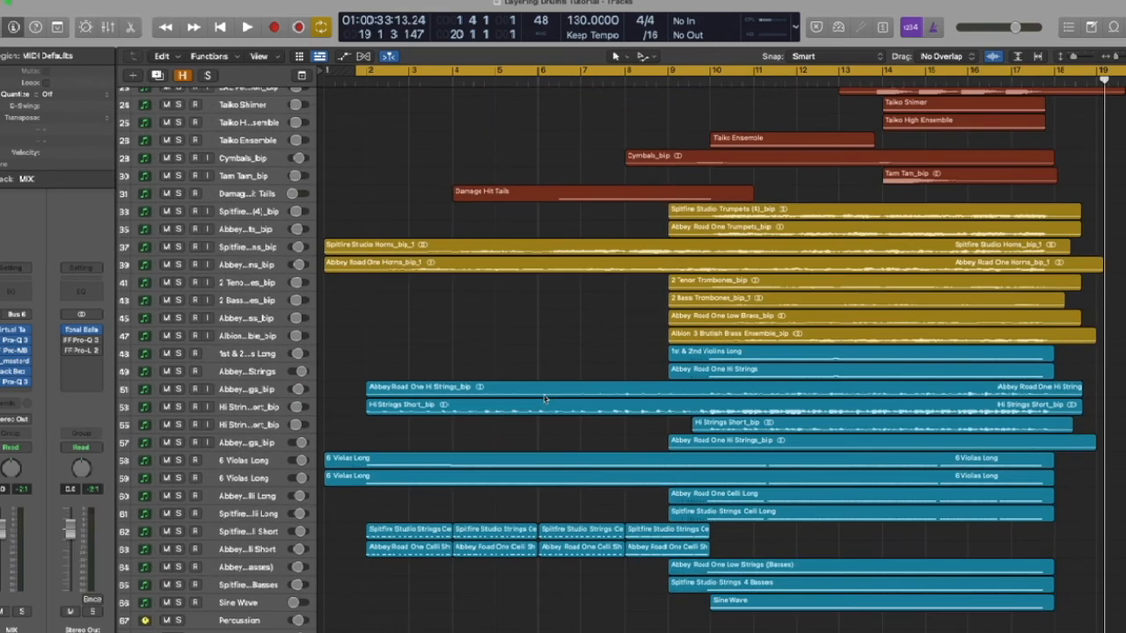
click(81, 340)
drag(747, 170, 579, 161)
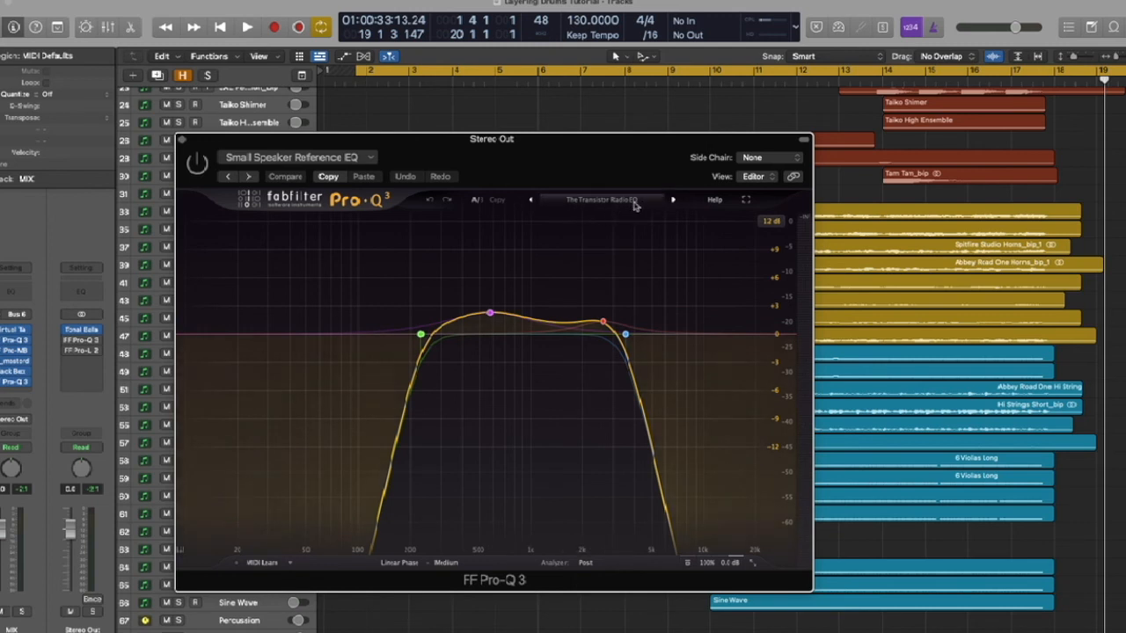
click(530, 201)
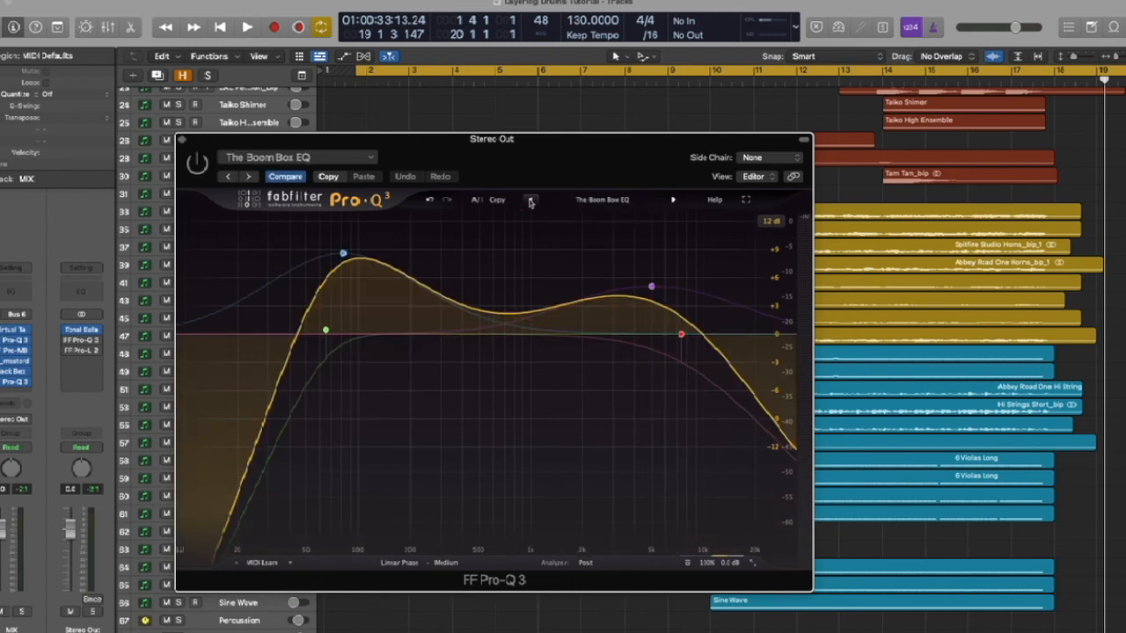
click(530, 200)
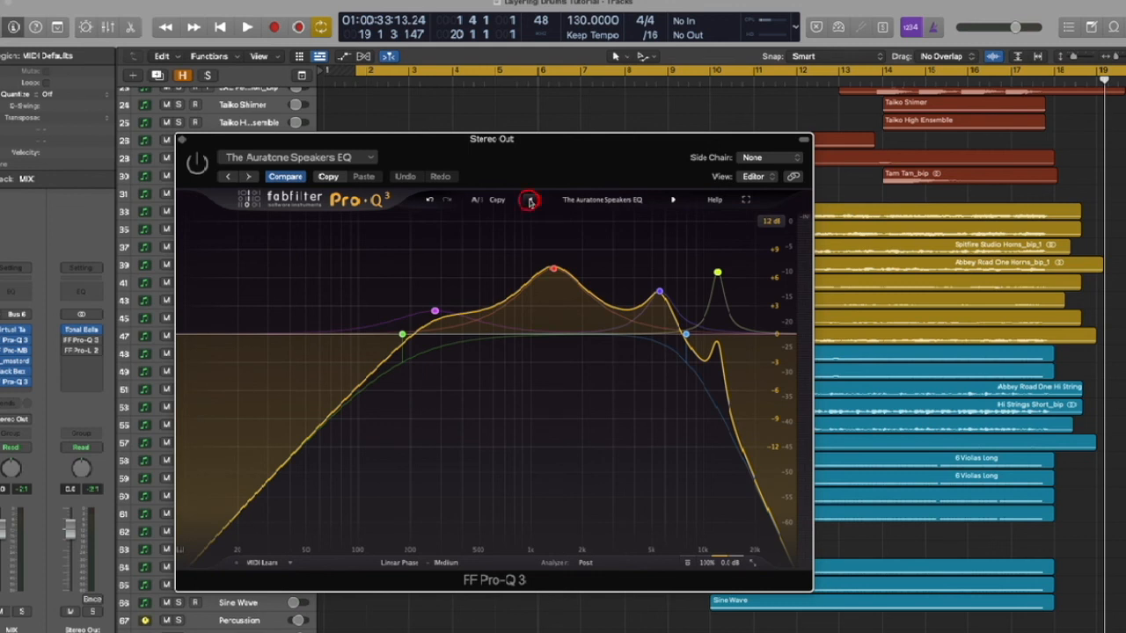
click(530, 200)
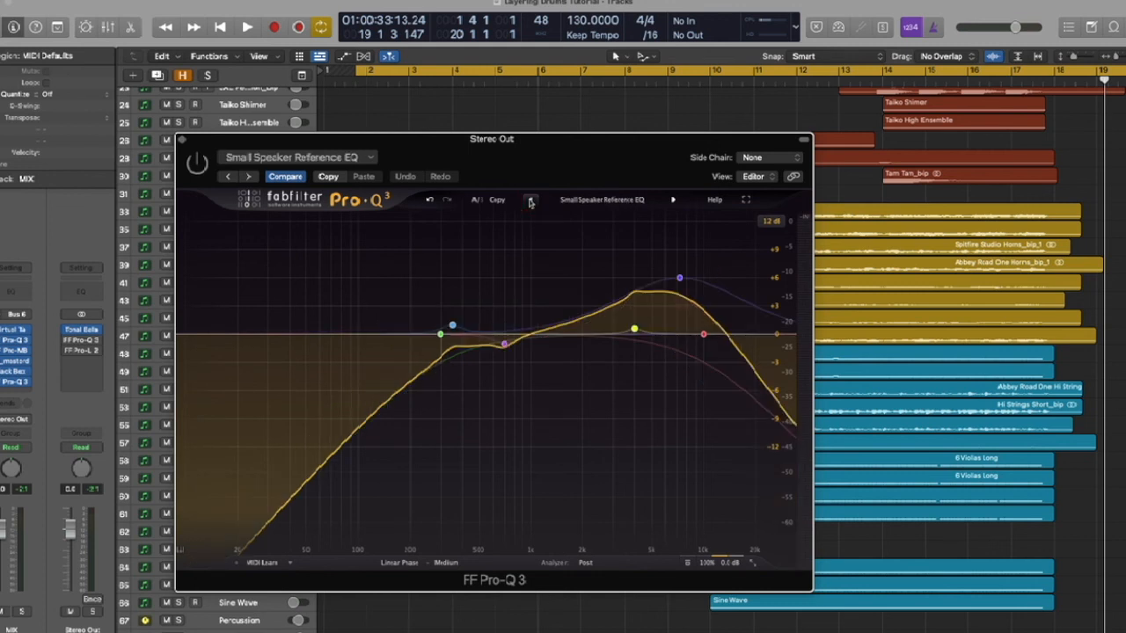
click(672, 201)
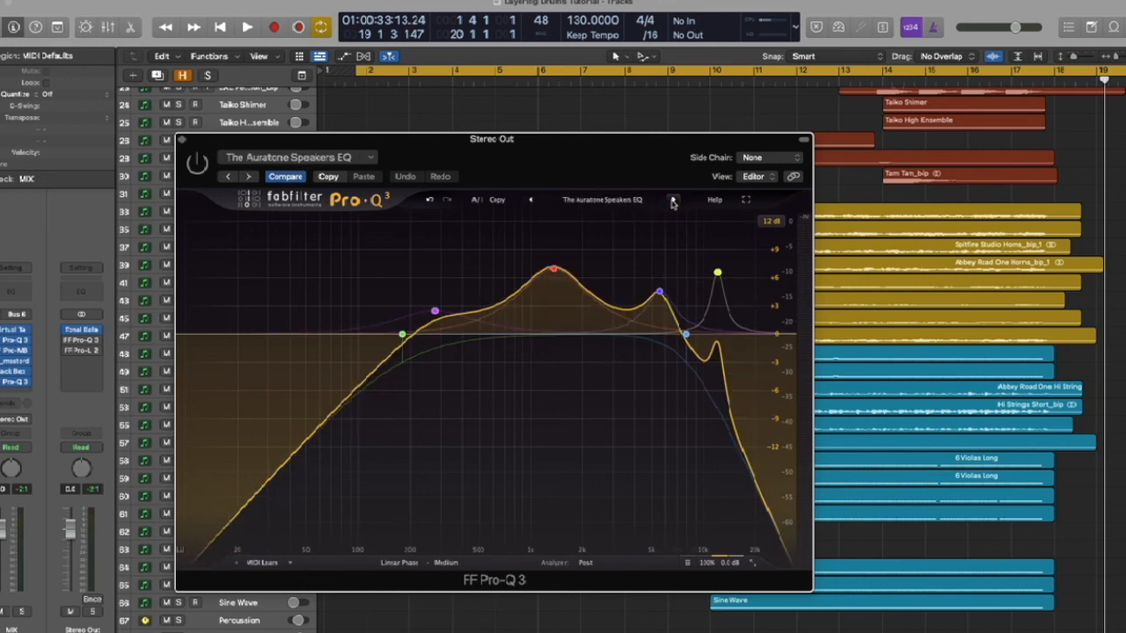
click(673, 201)
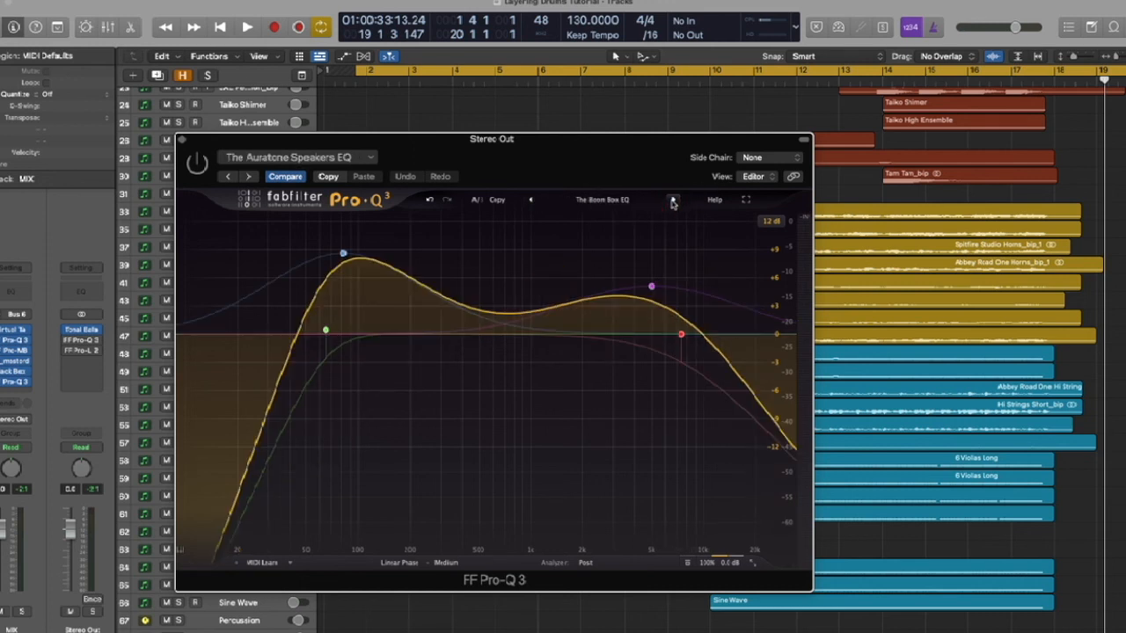
click(673, 201)
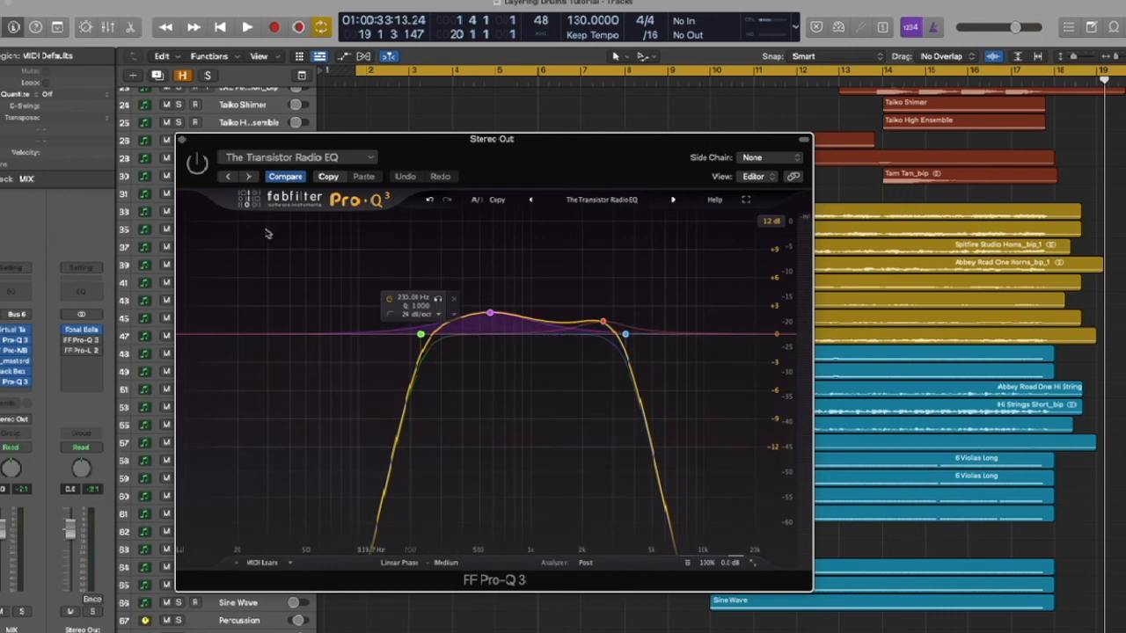
click(182, 141)
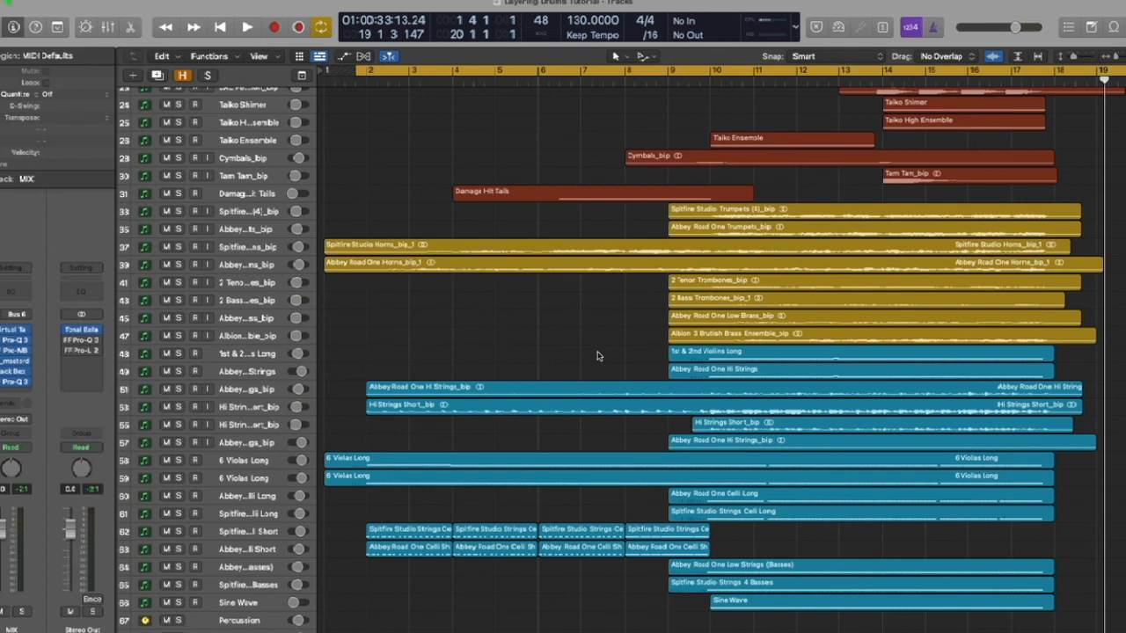